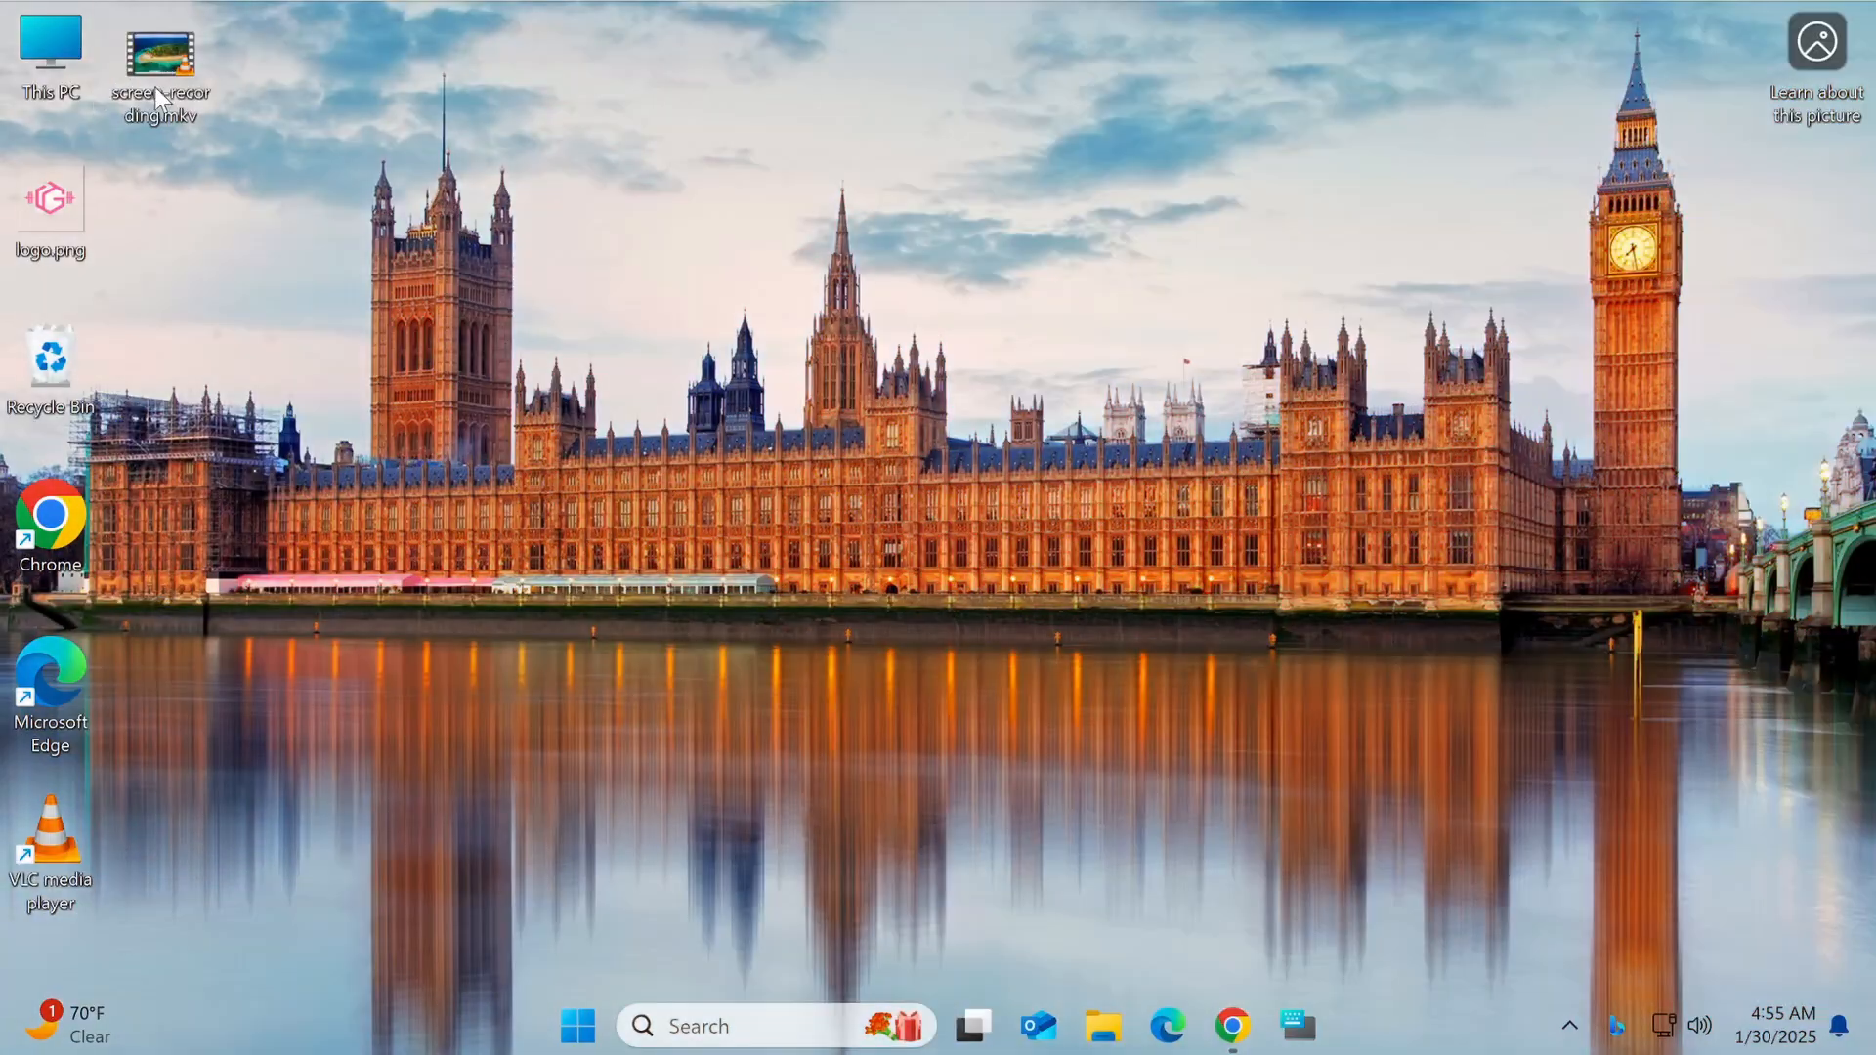
Step: Open screen-recording.mkv from the desktop in VLC, paused, and turn on the advanced controls
double_click(156, 78)
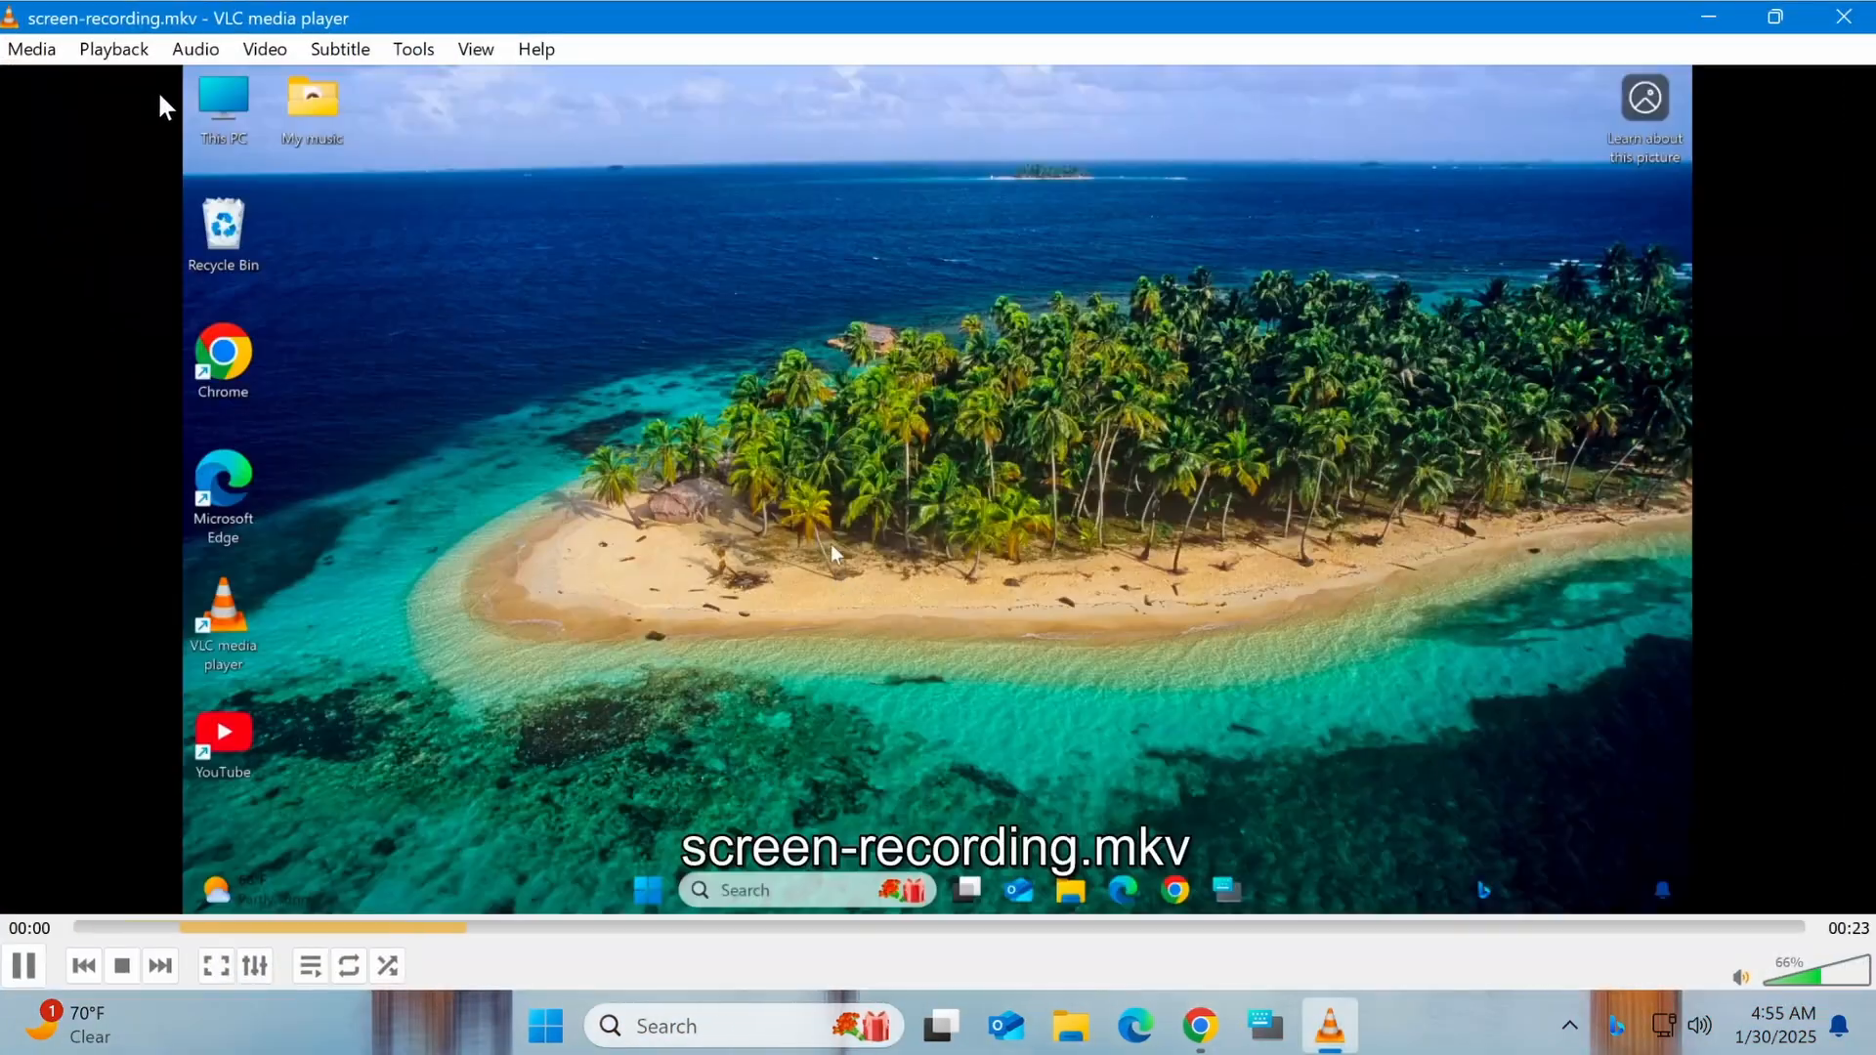
click(24, 966)
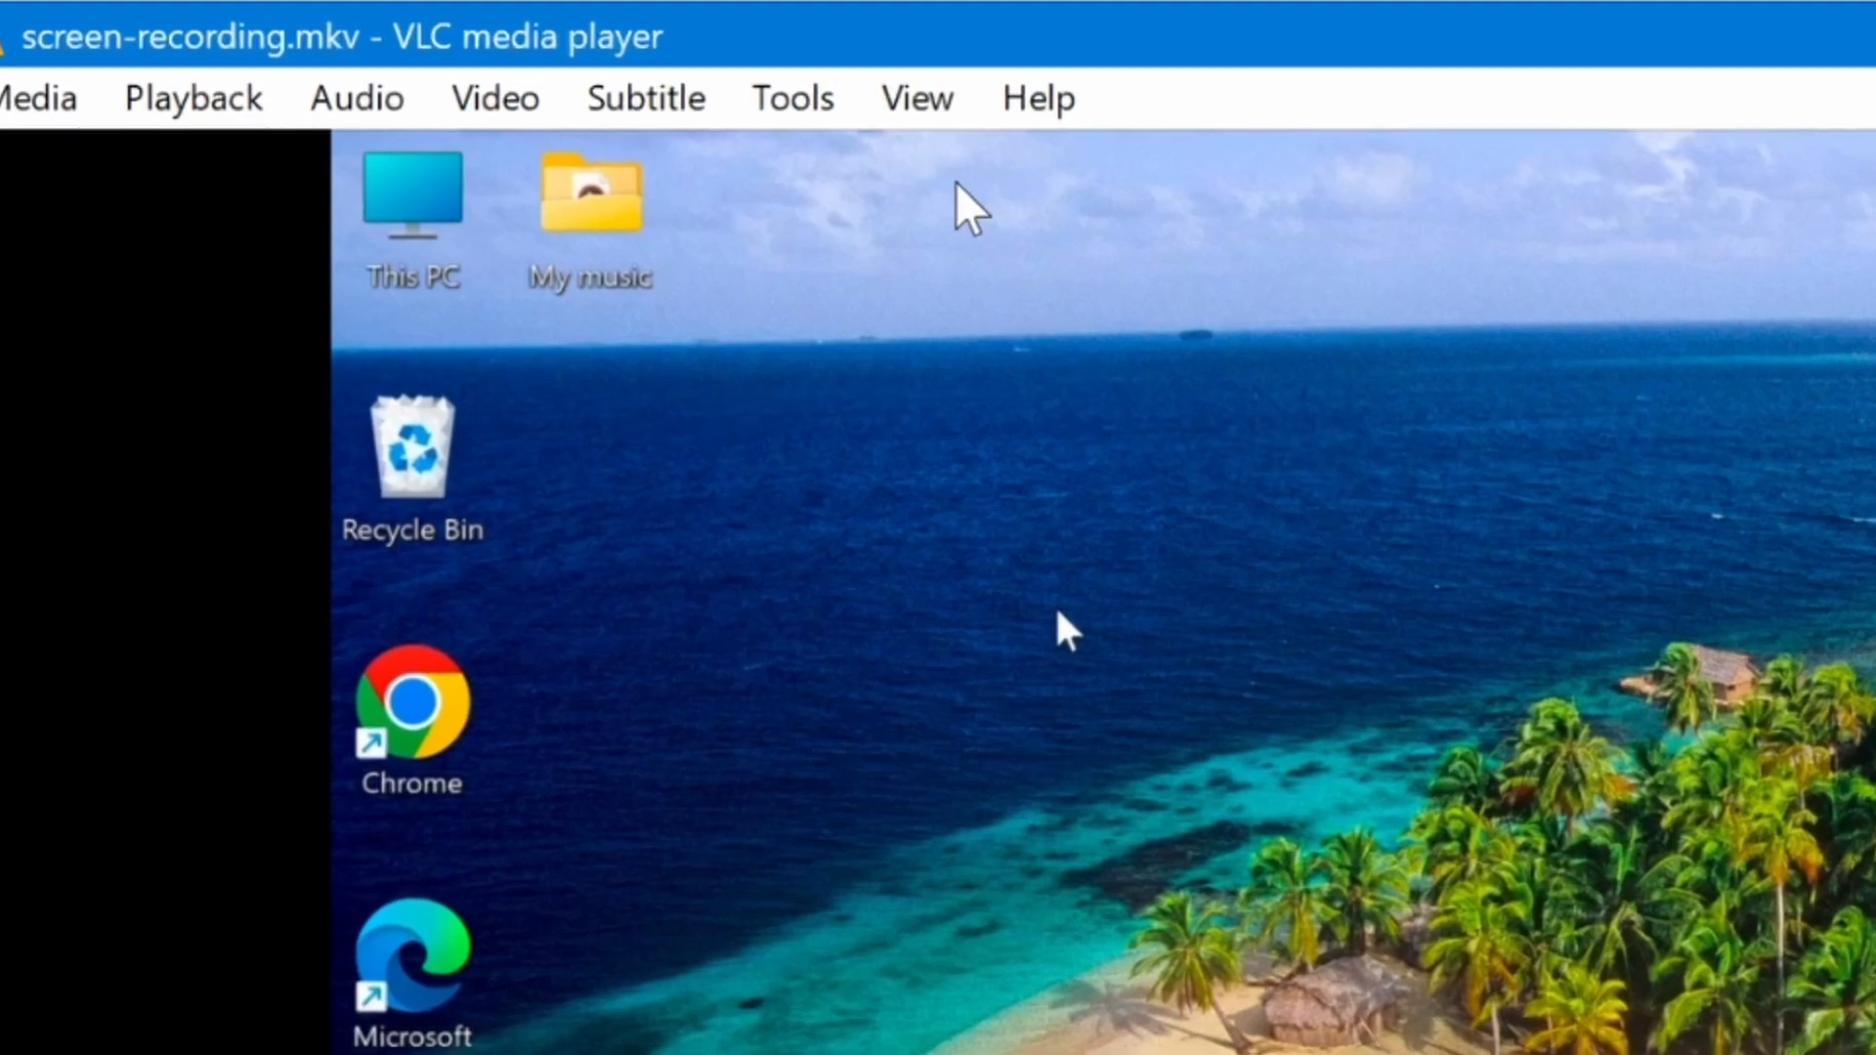
click(466, 47)
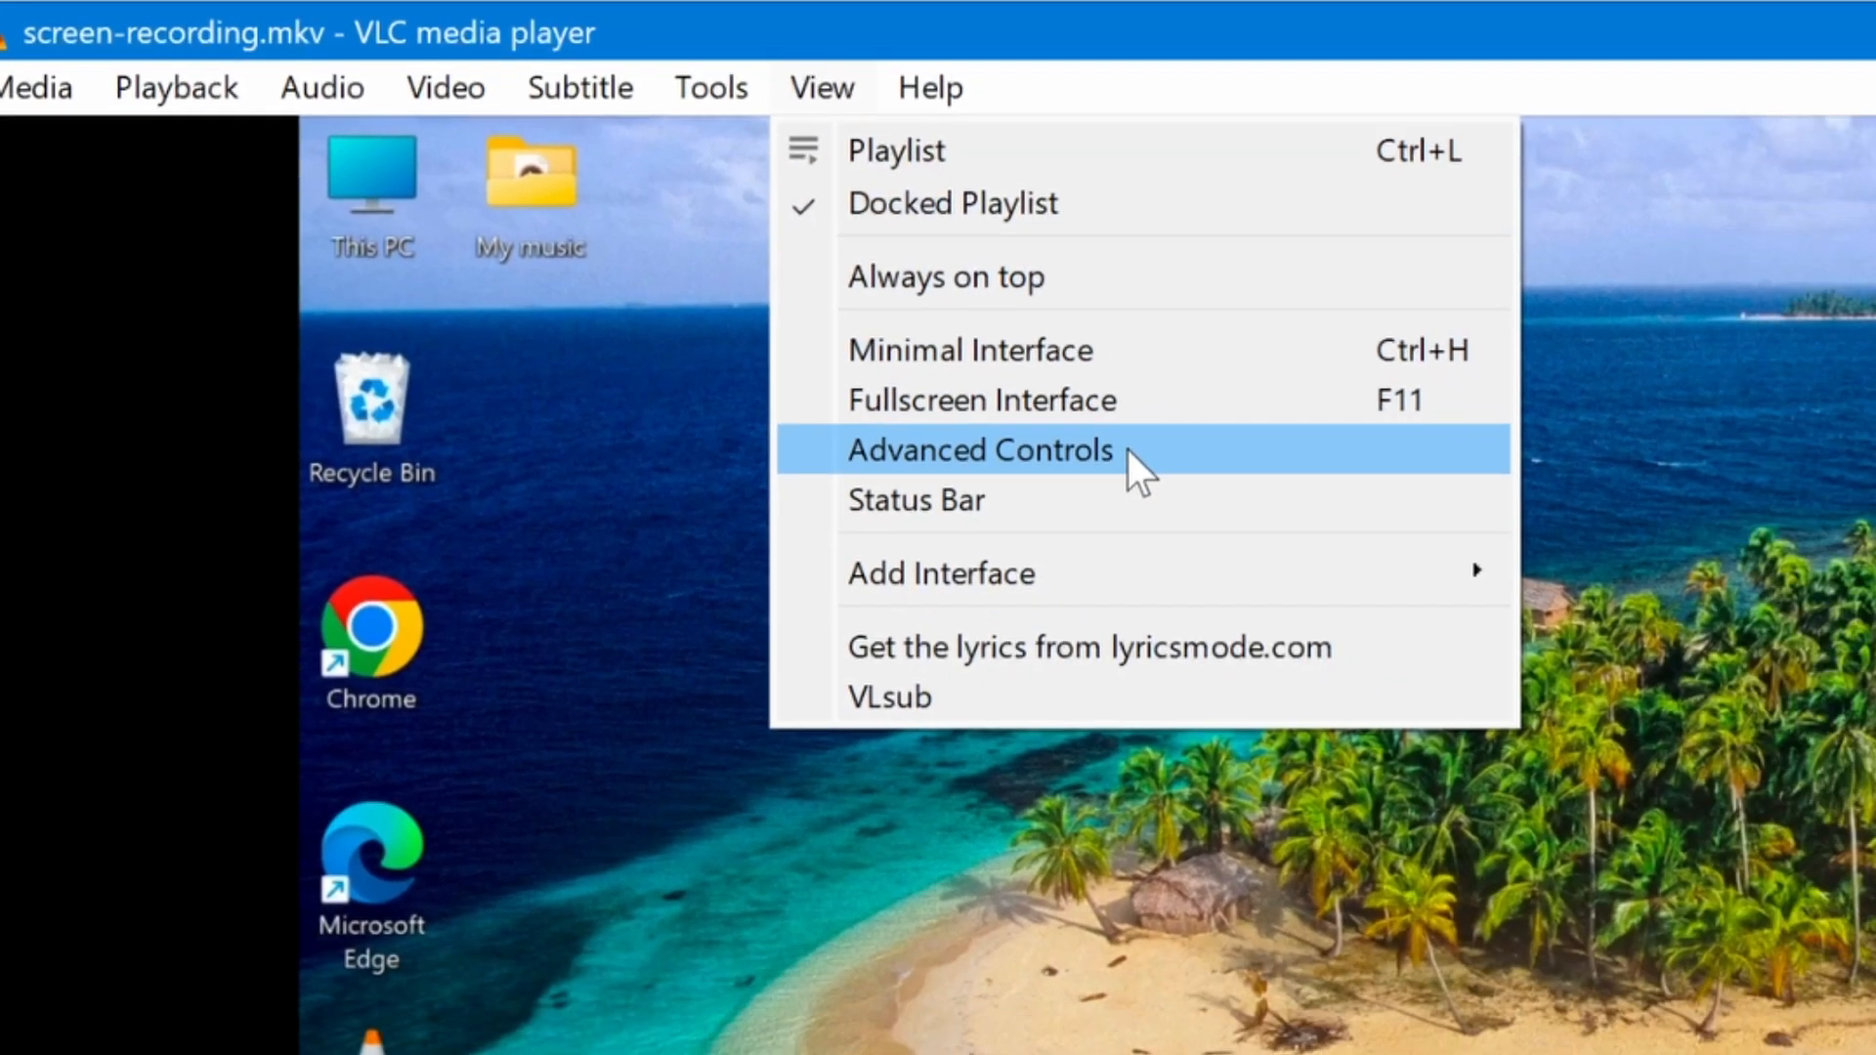
click(1253, 502)
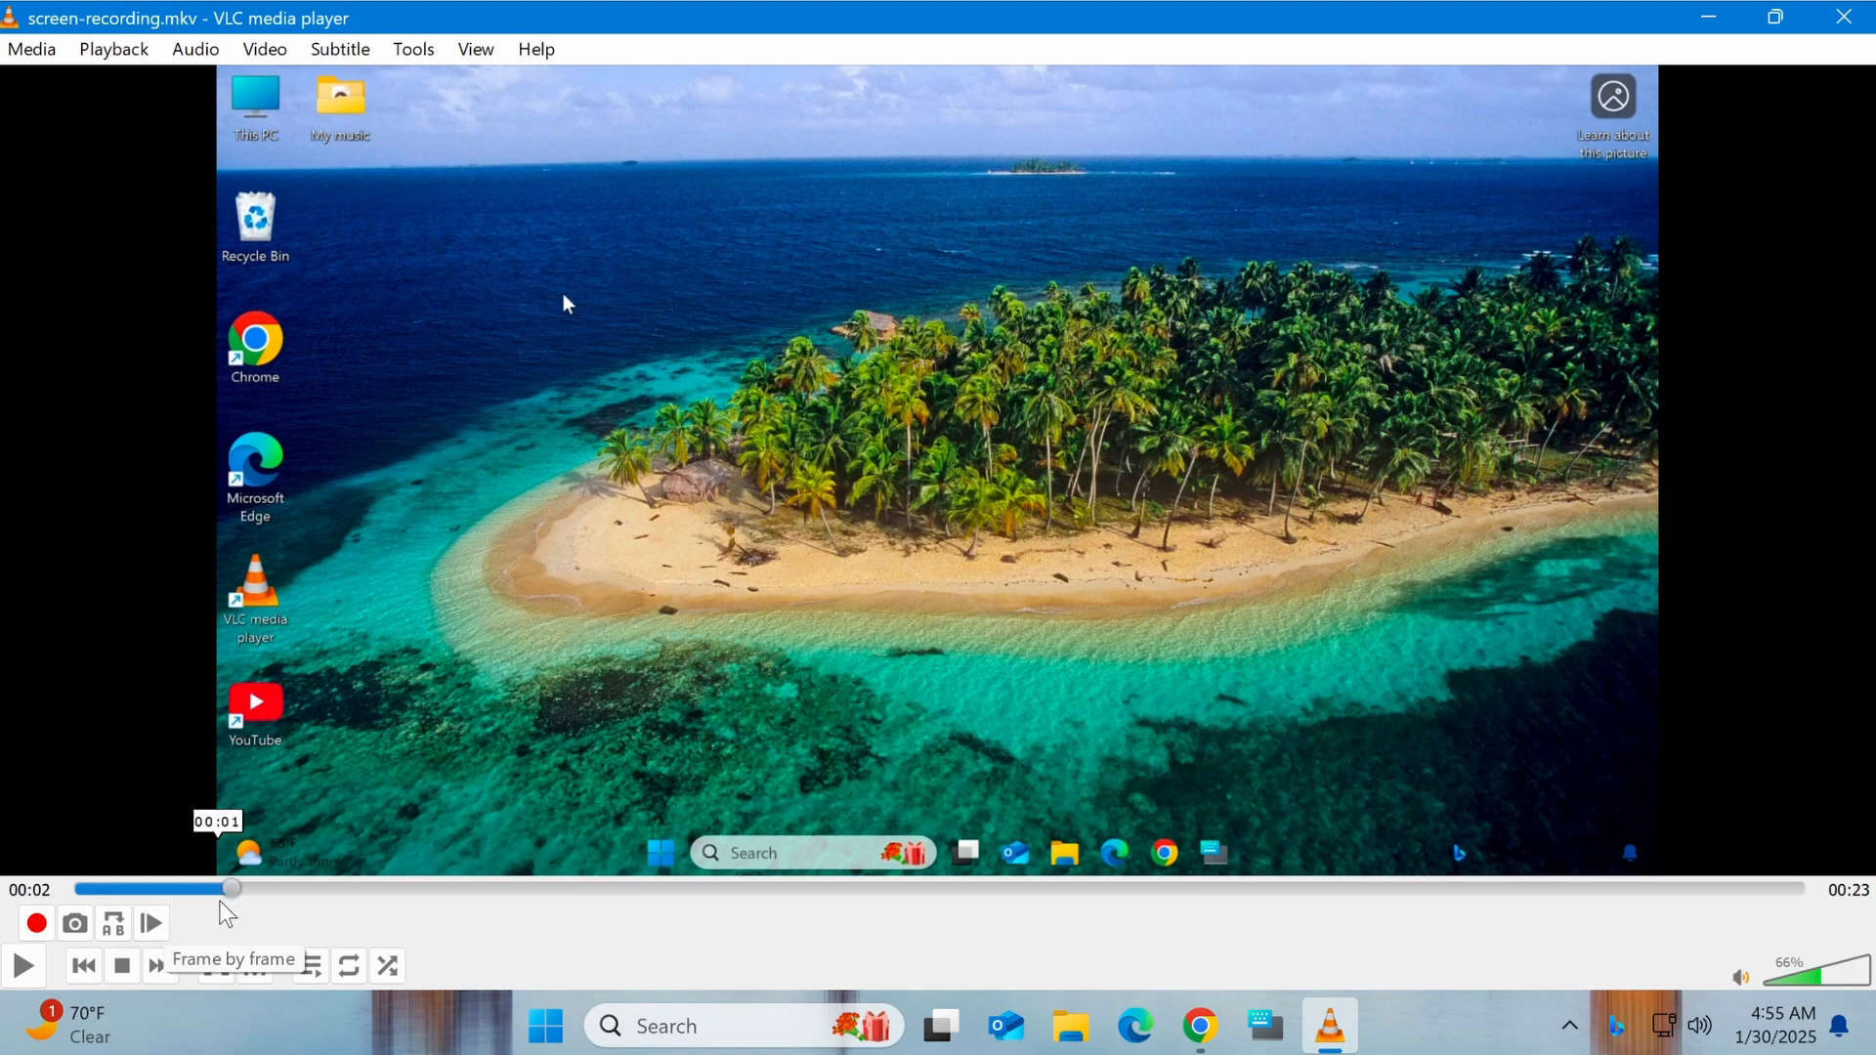
Step: Record a clip of the video starting at 00:07 and pause playback at about 00:16
drag(232, 887, 645, 887)
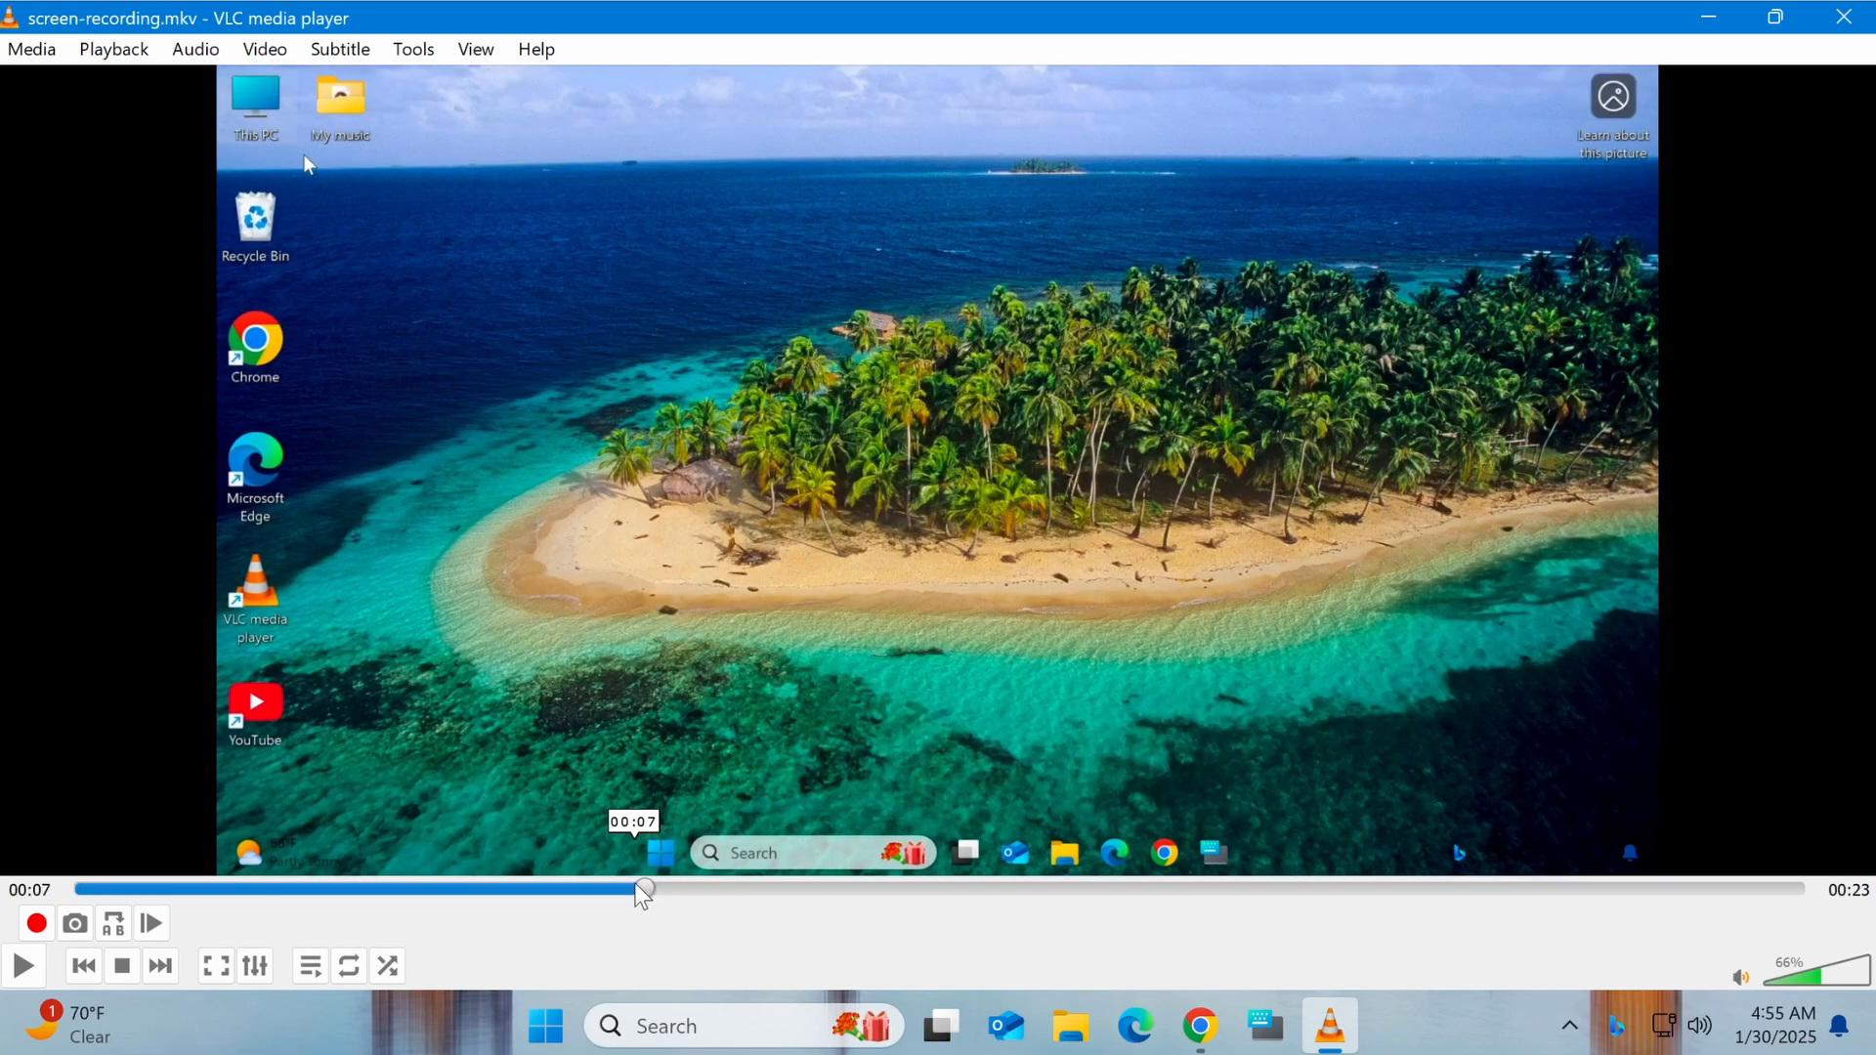
click(27, 928)
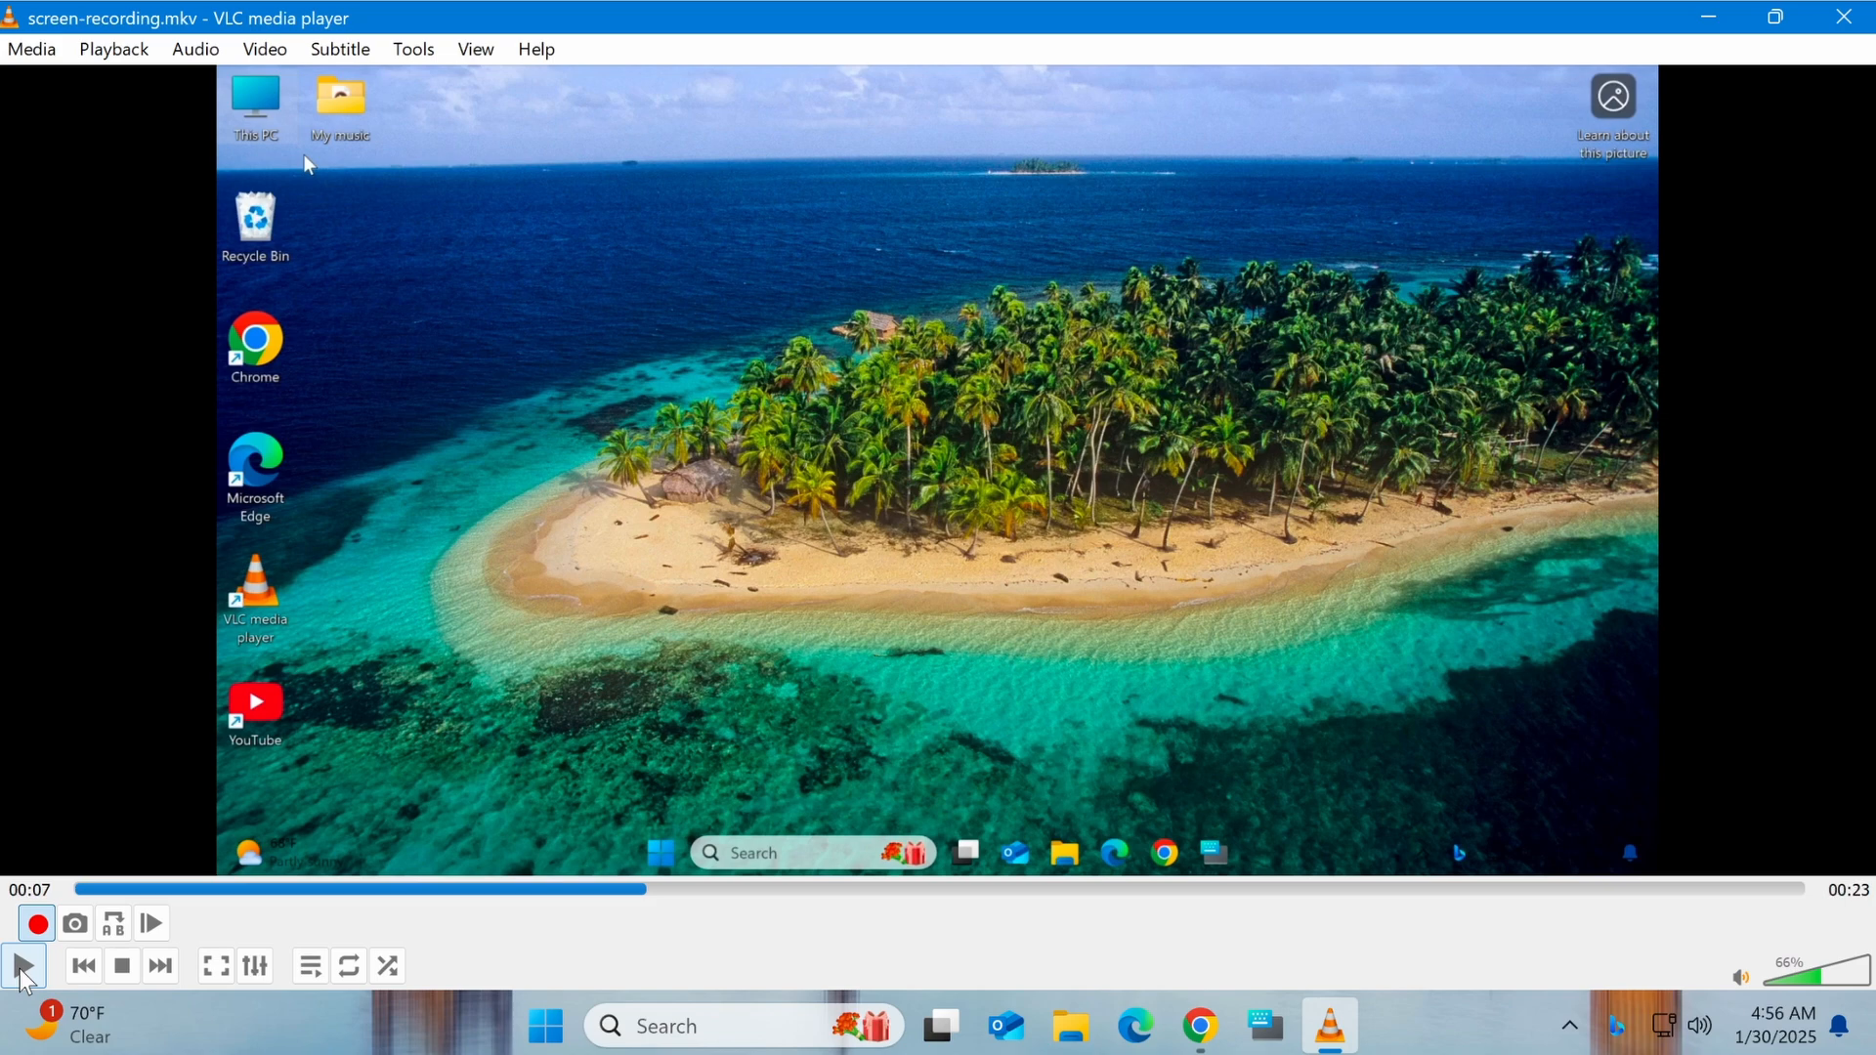
click(23, 970)
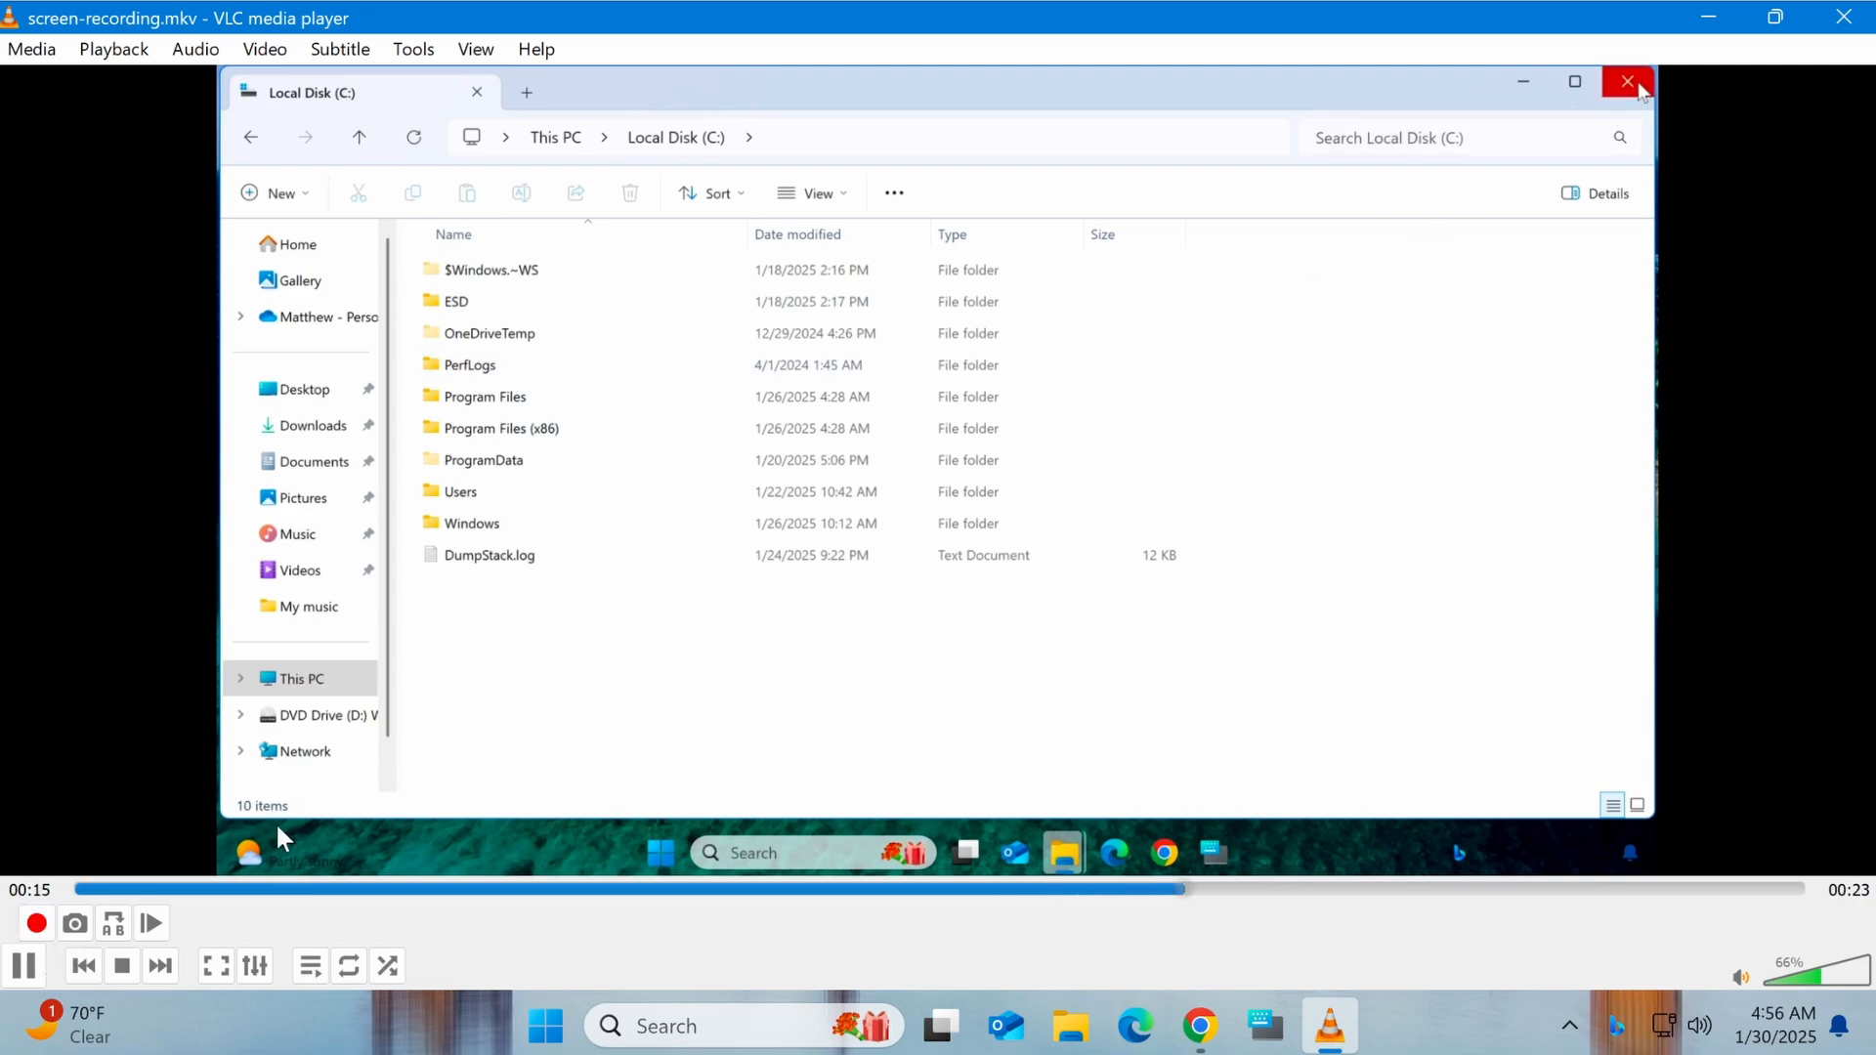
click(30, 968)
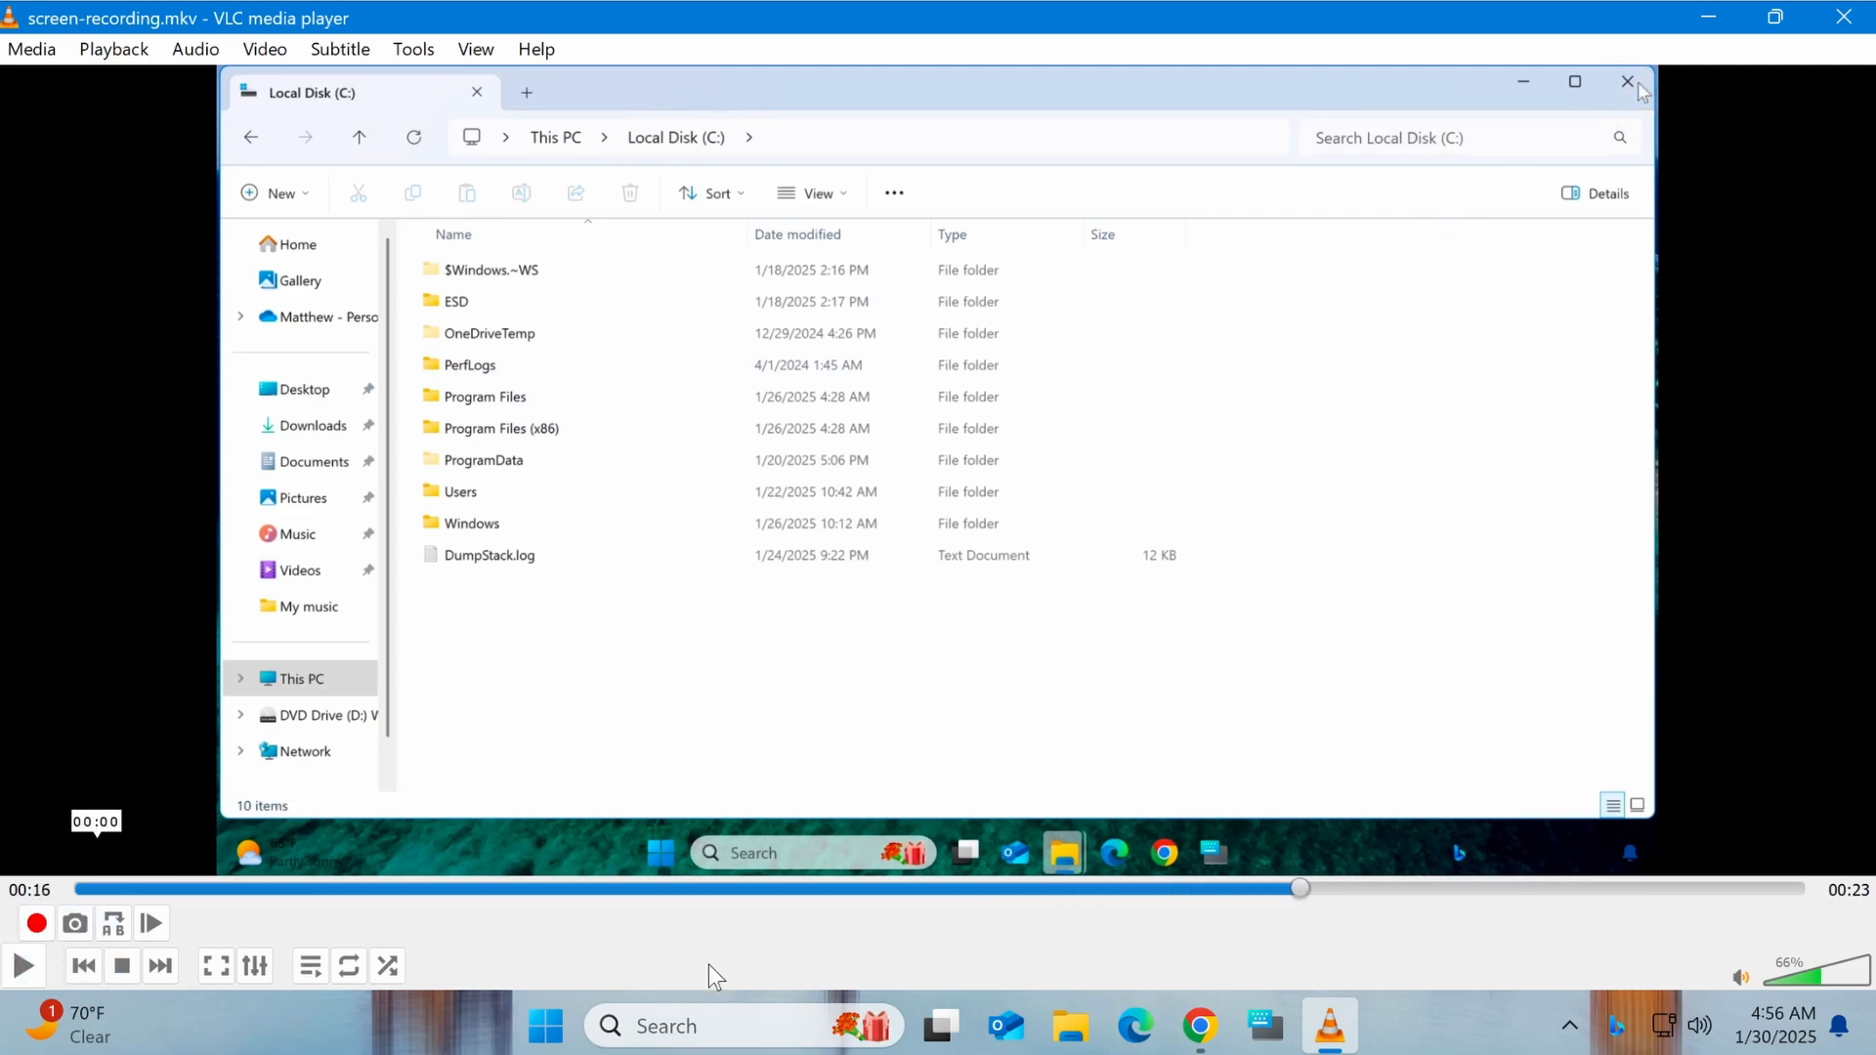
Step: Switch to File Explorer and open the newly recorded MP4 clip in the Videos folder
click(1070, 1028)
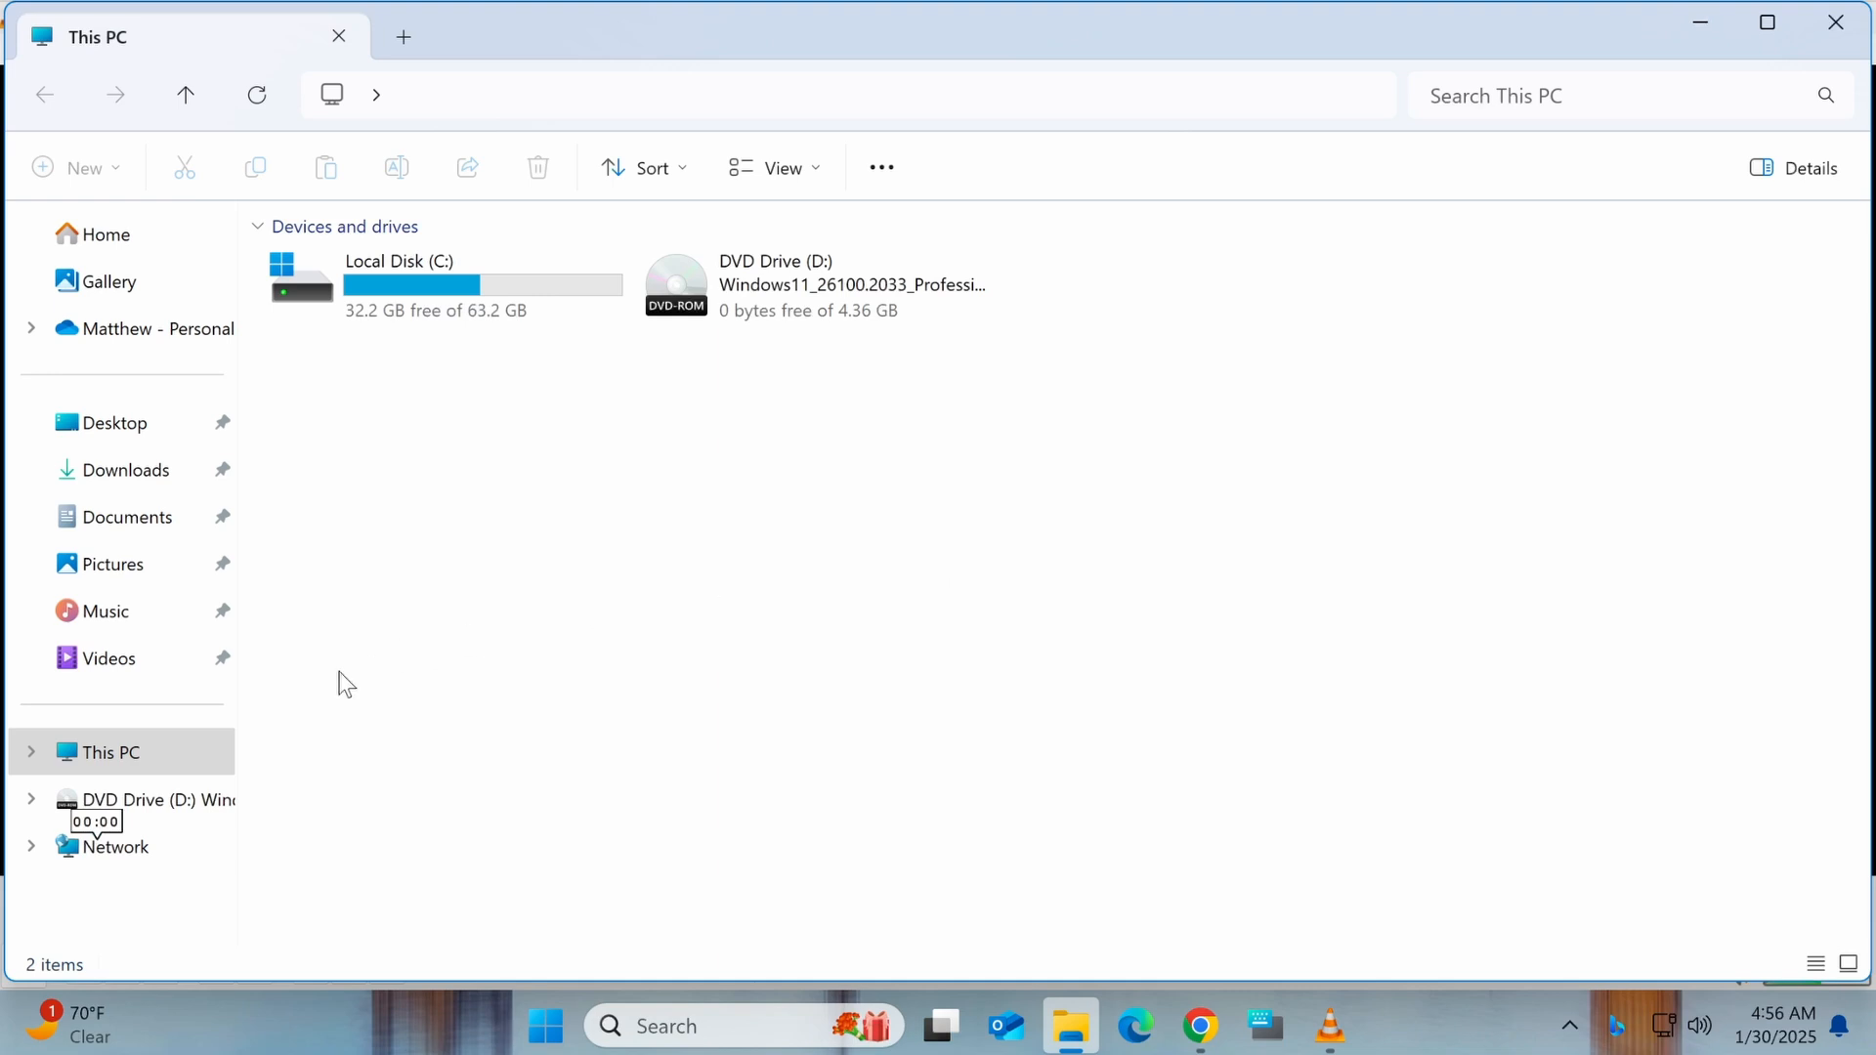
click(110, 658)
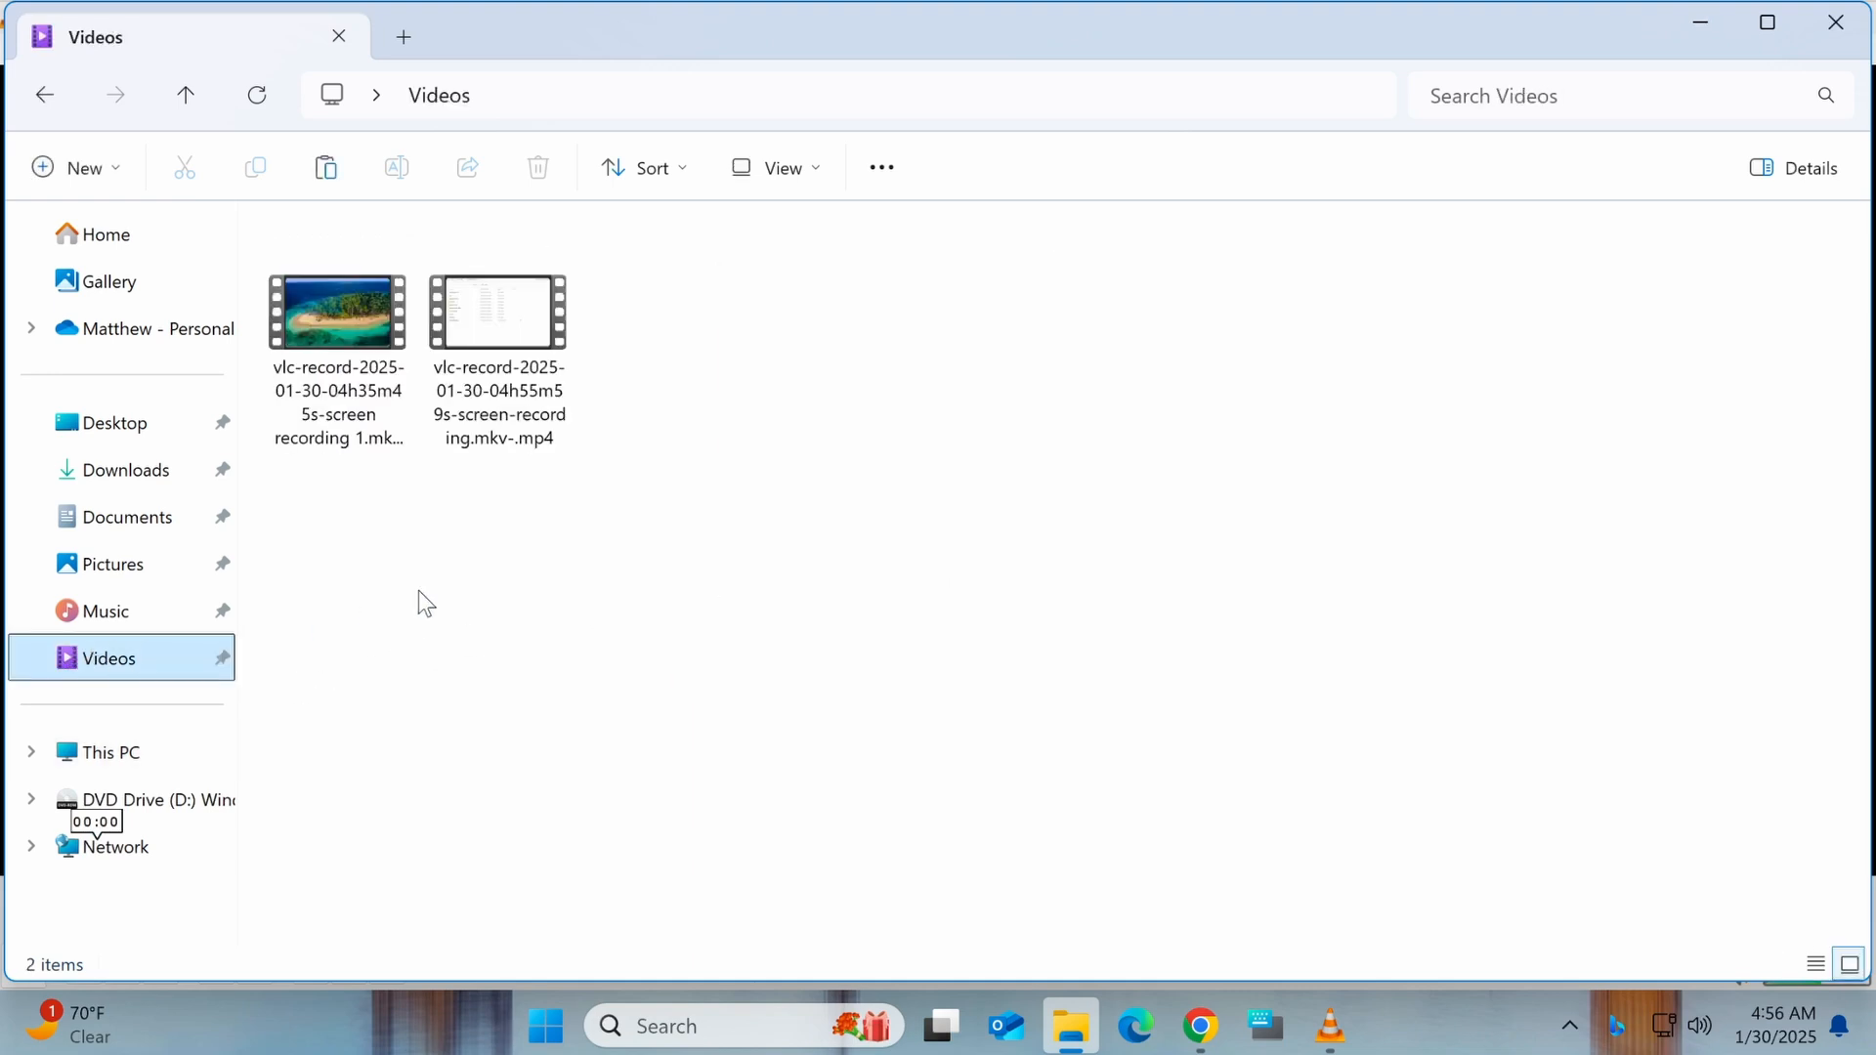
click(500, 378)
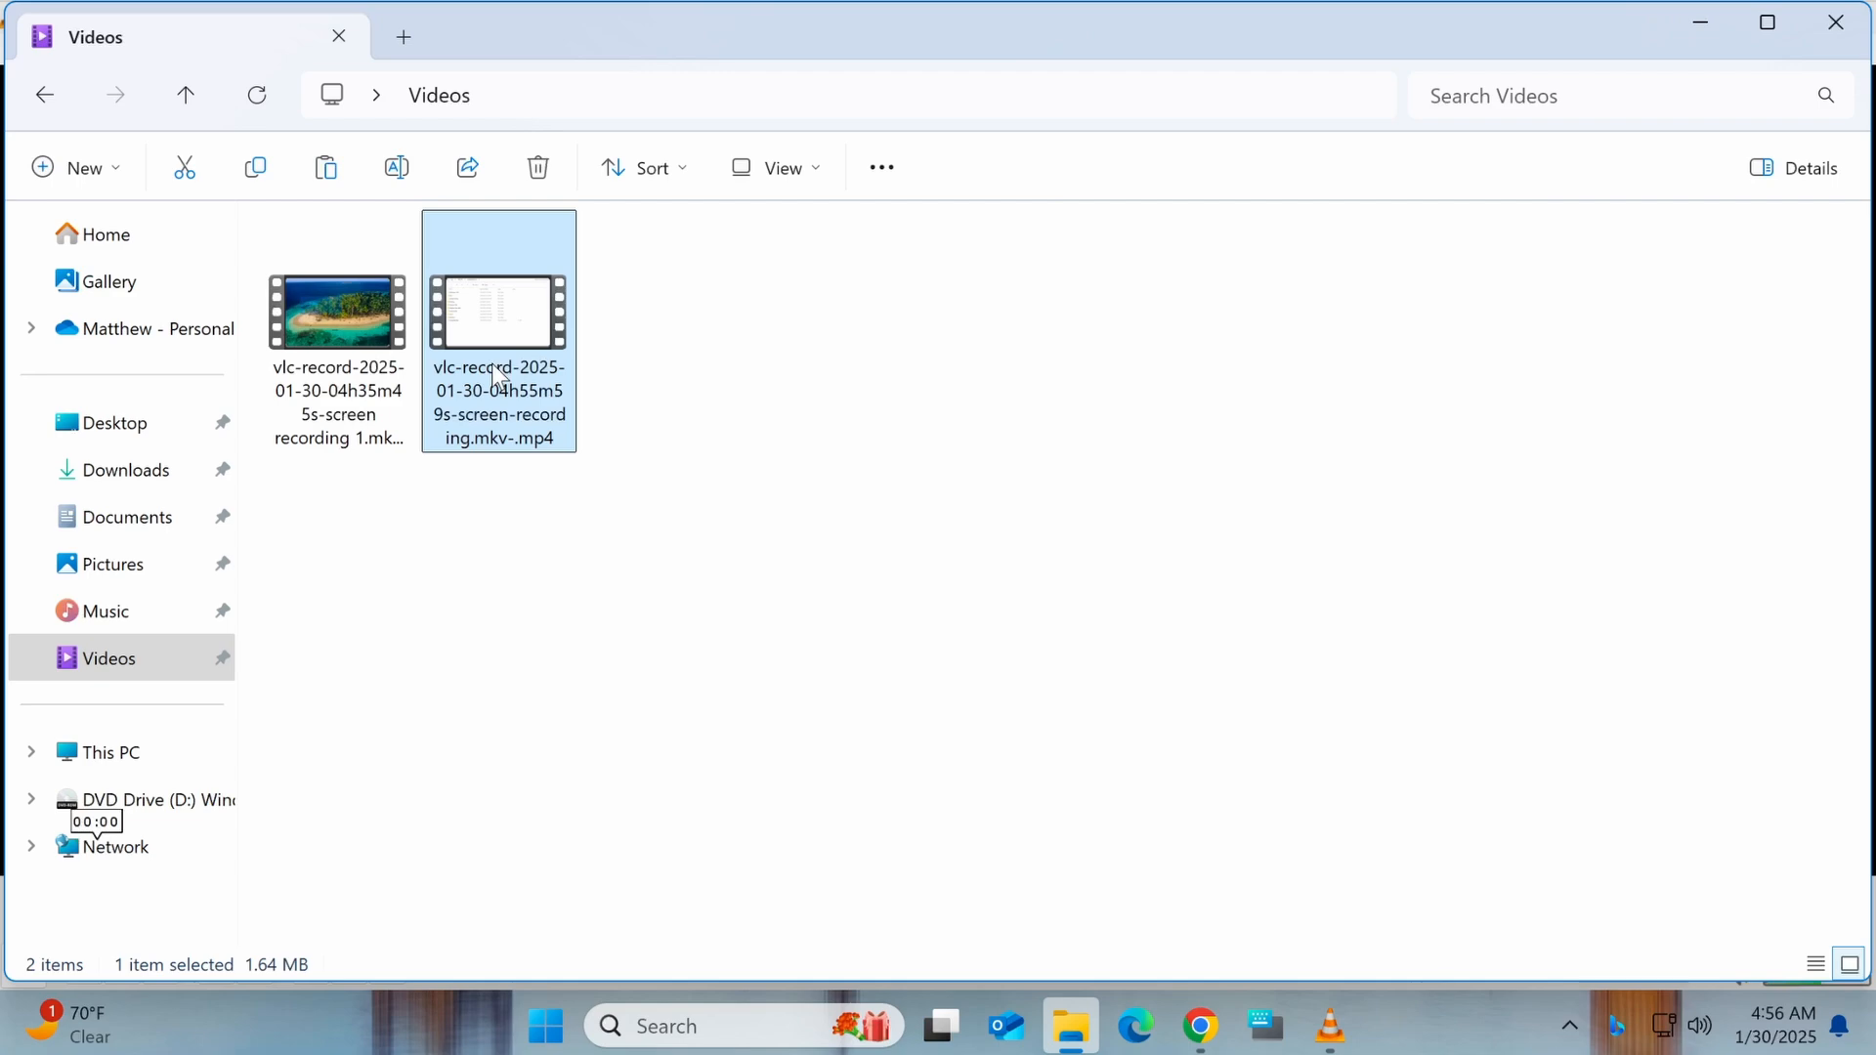
click(624, 90)
click(628, 88)
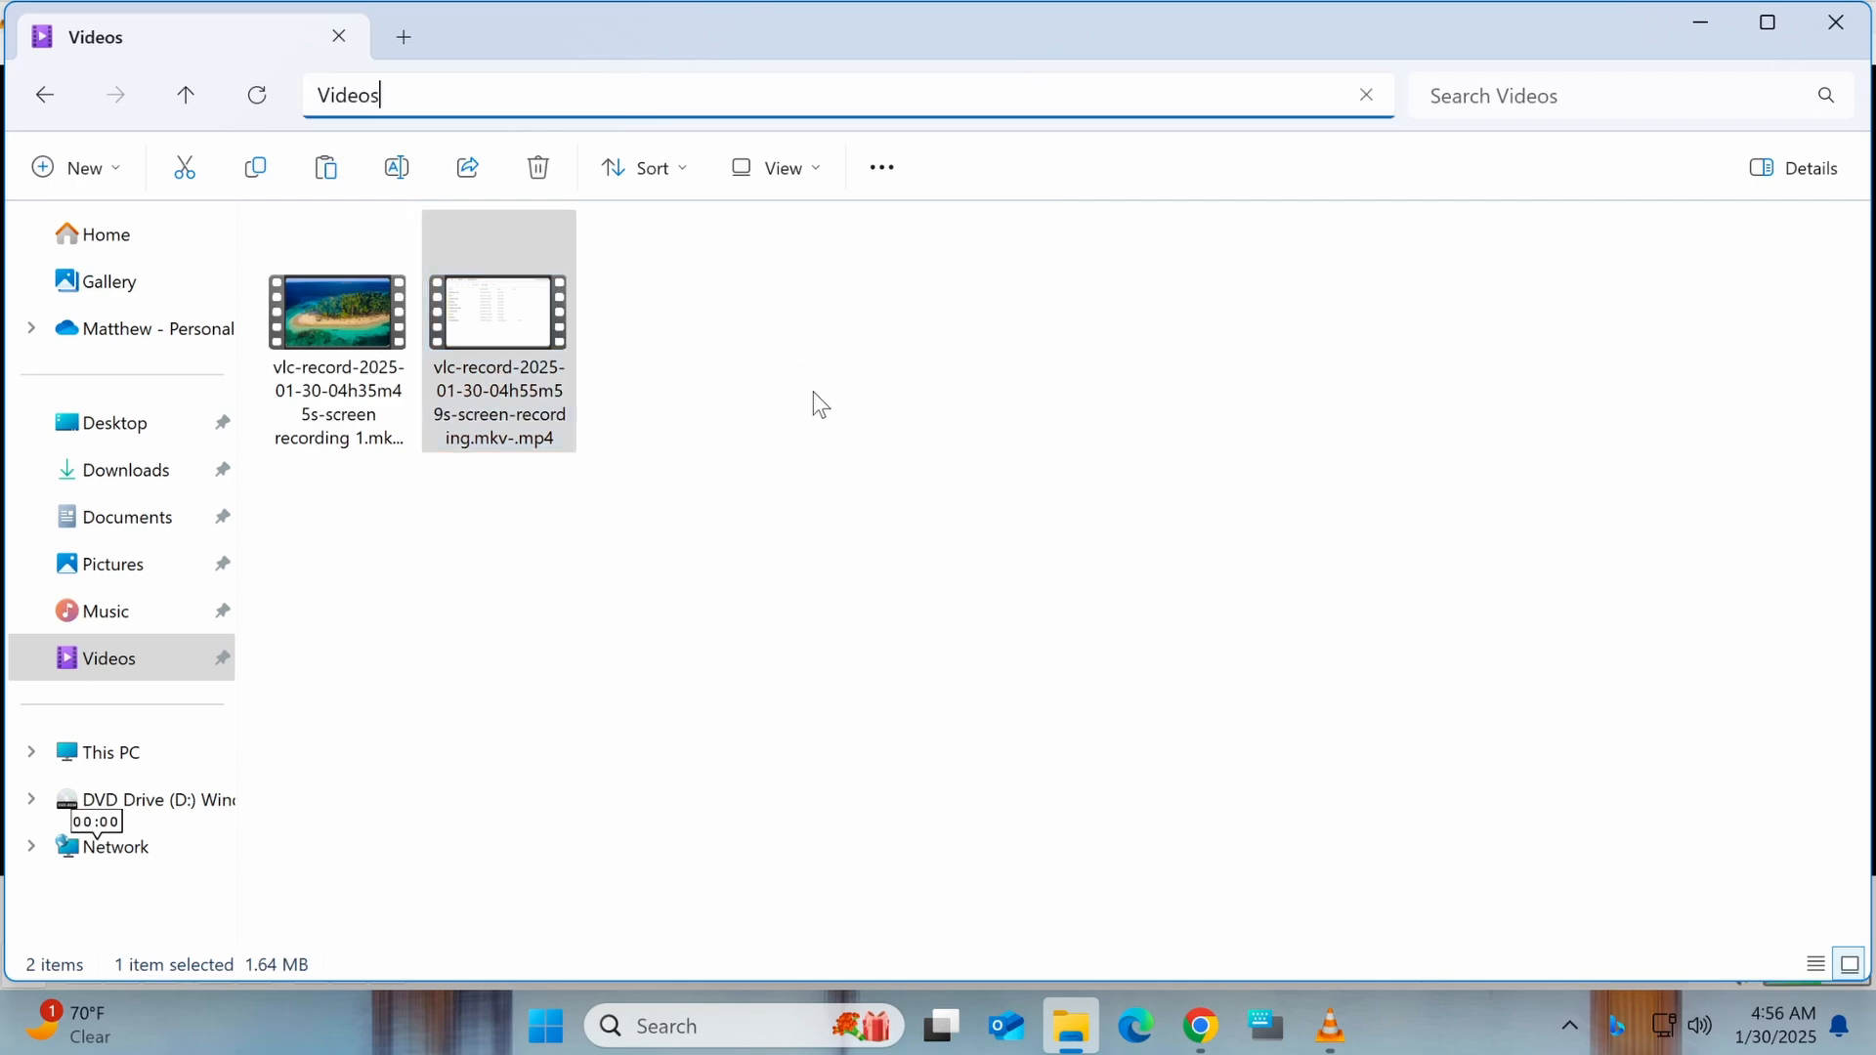
double_click(490, 390)
Step: Take a snapshot of the VLC video at 00:17 and open the saved PNG from the Pictures folder
click(1392, 888)
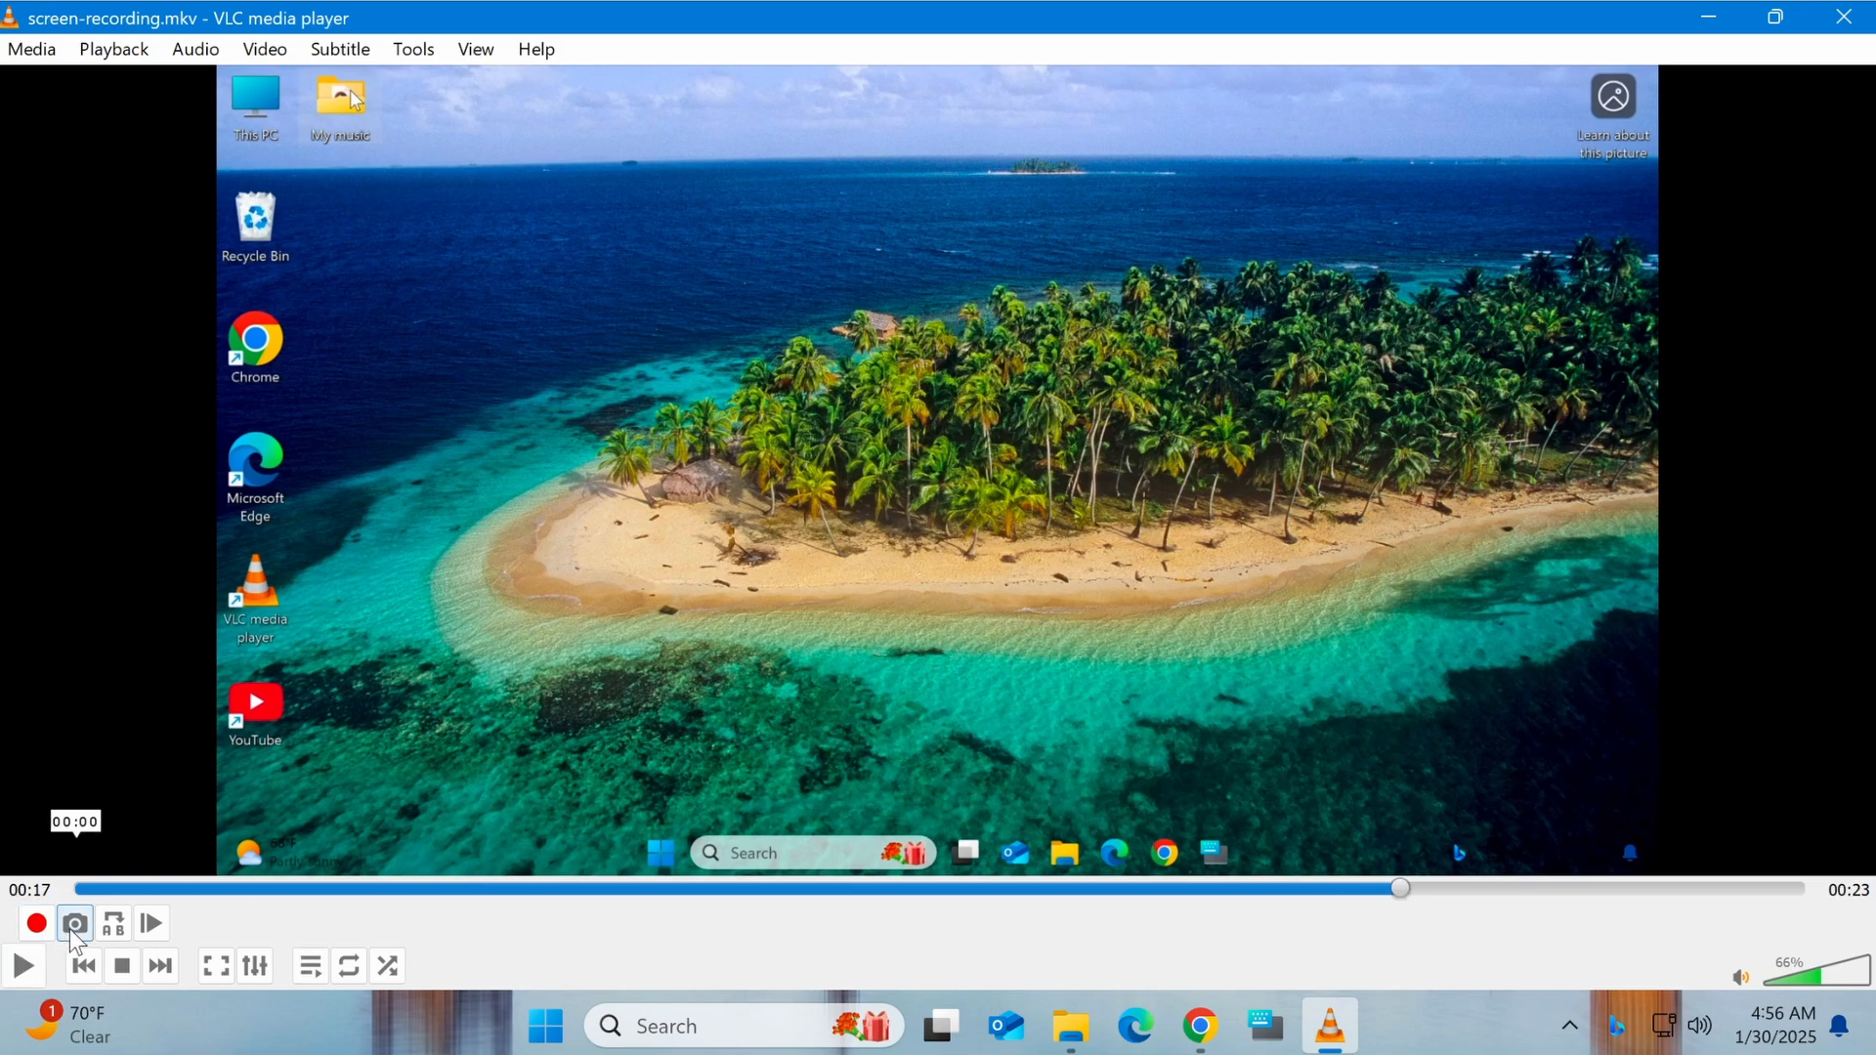
click(75, 924)
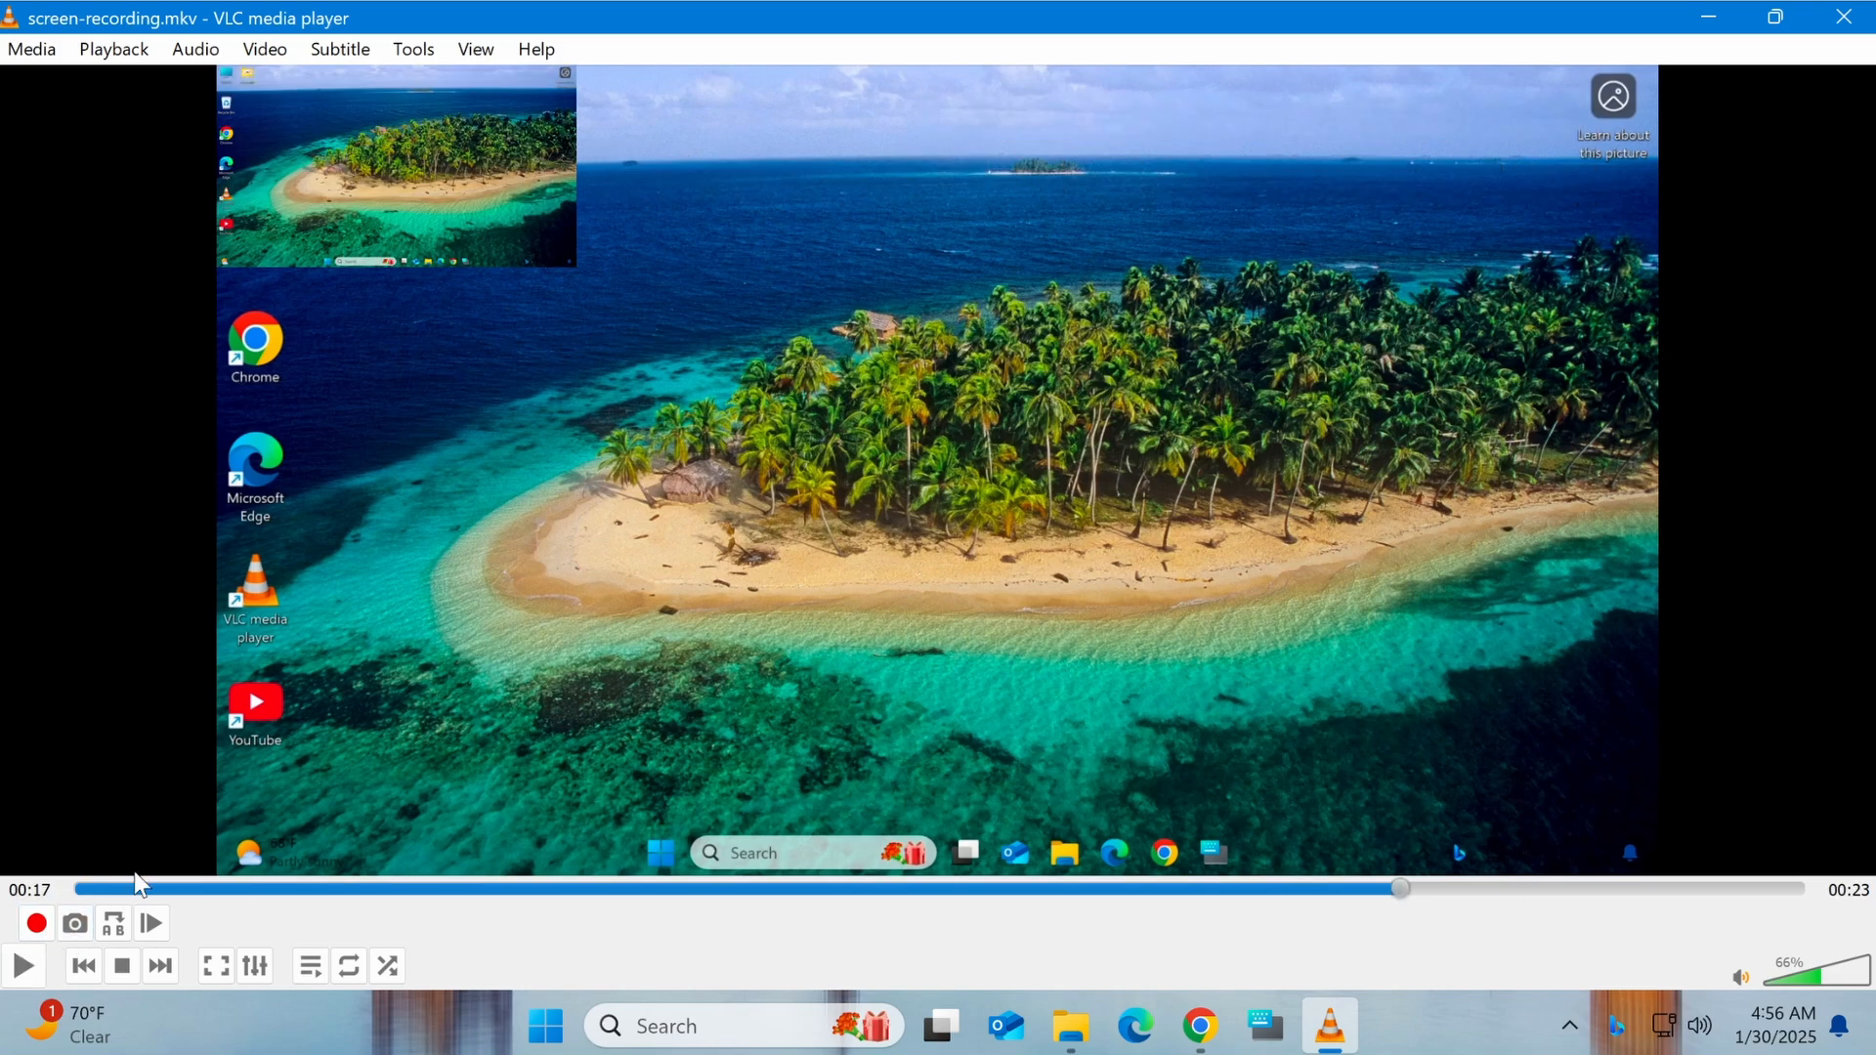
click(1080, 1030)
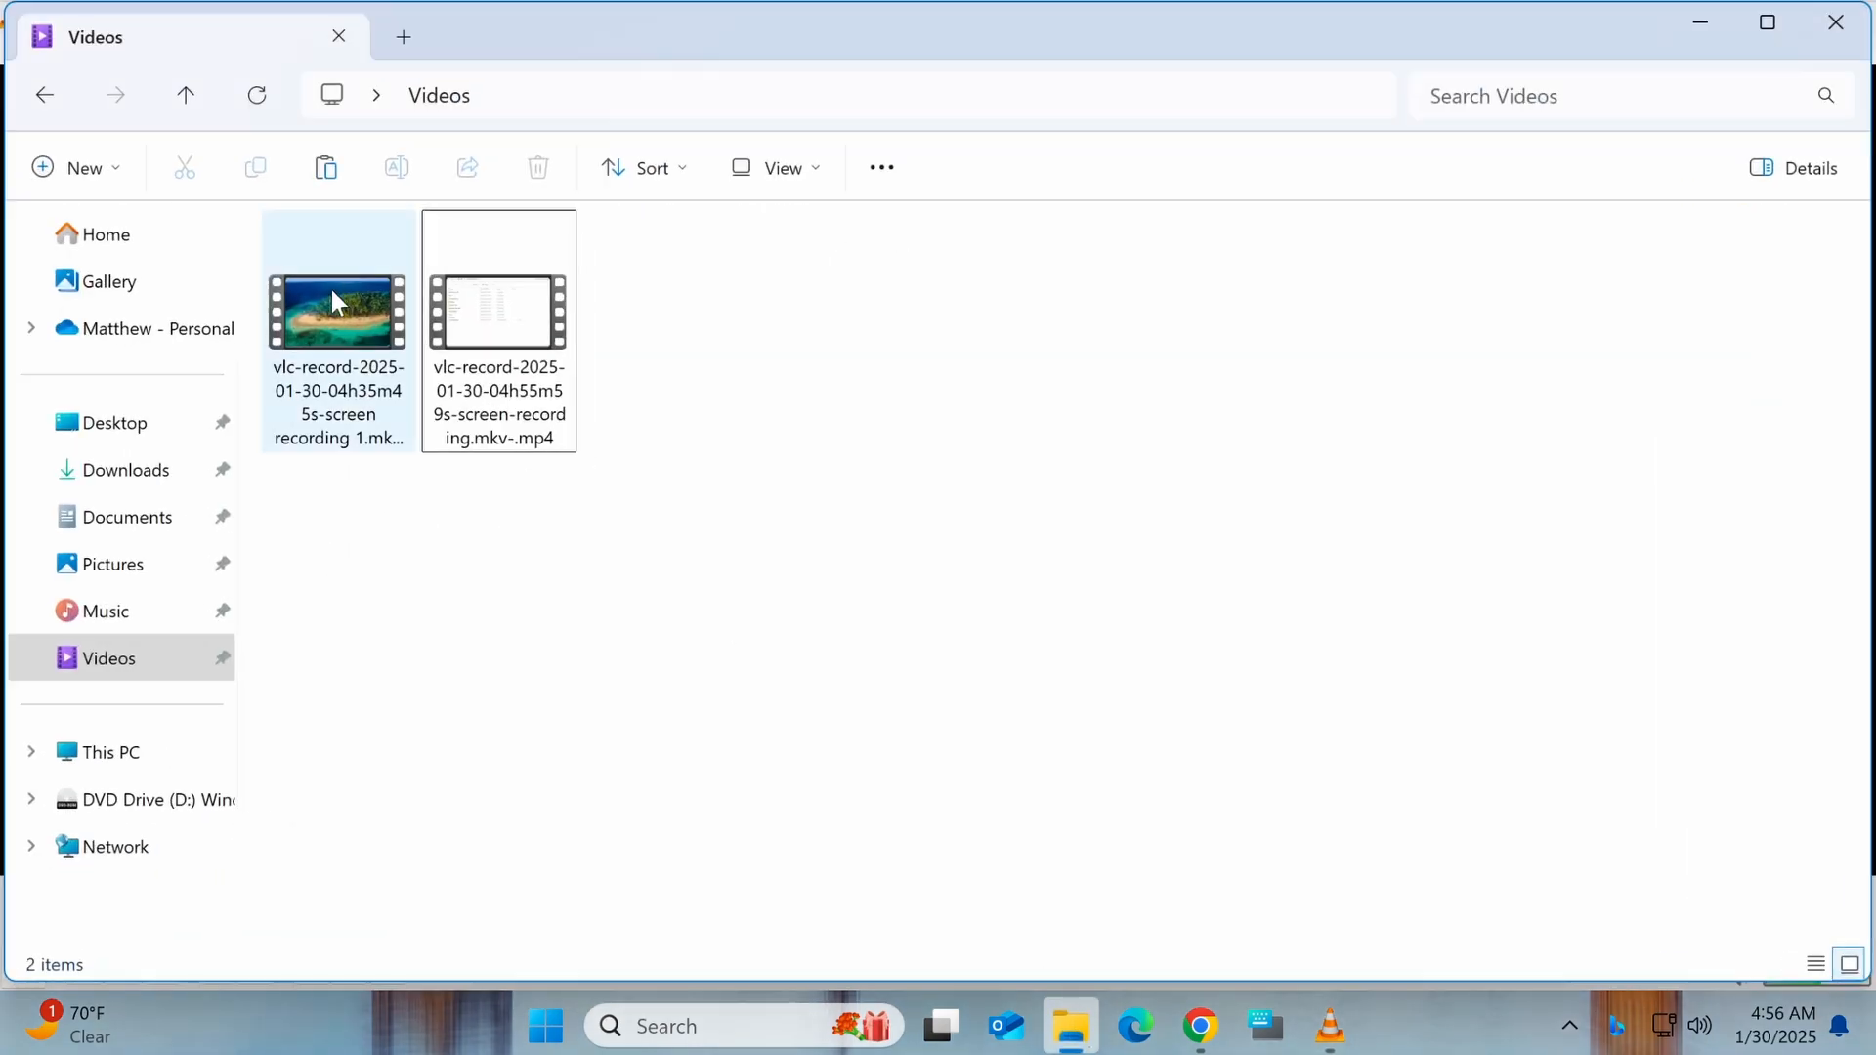
click(113, 567)
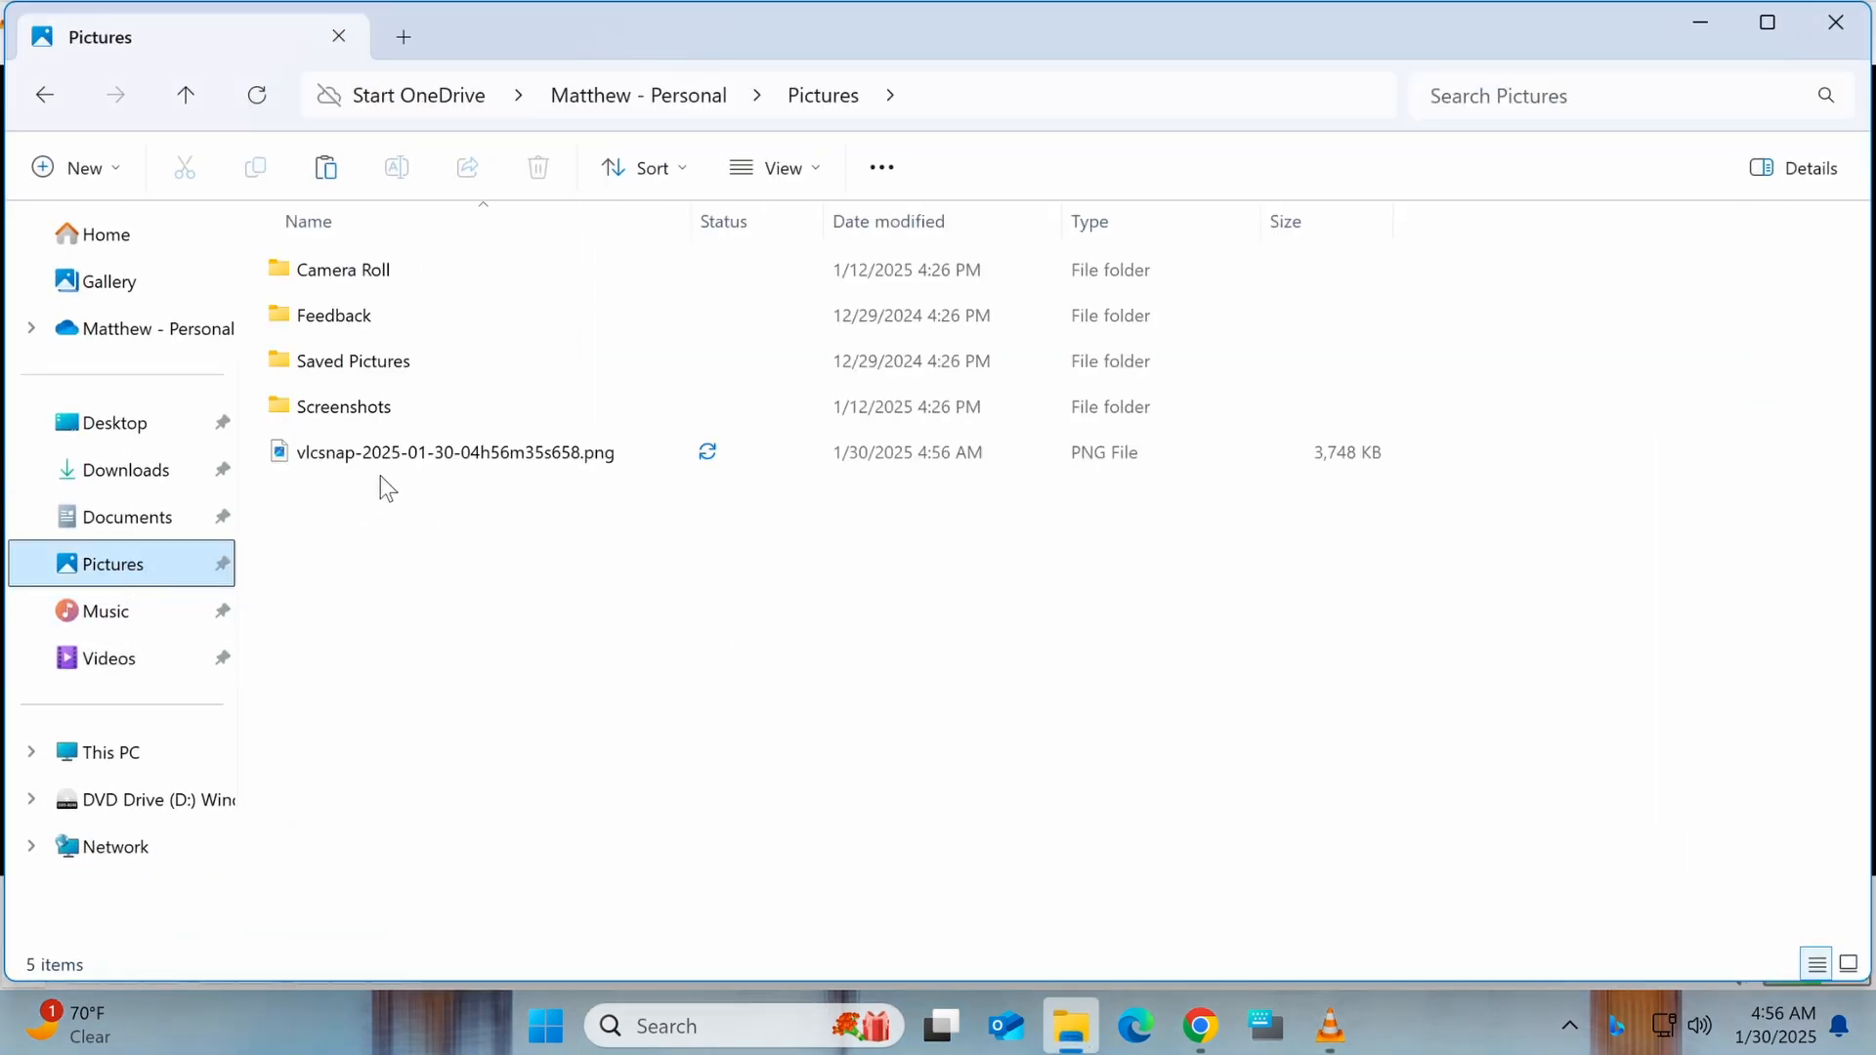
click(398, 453)
double_click(400, 454)
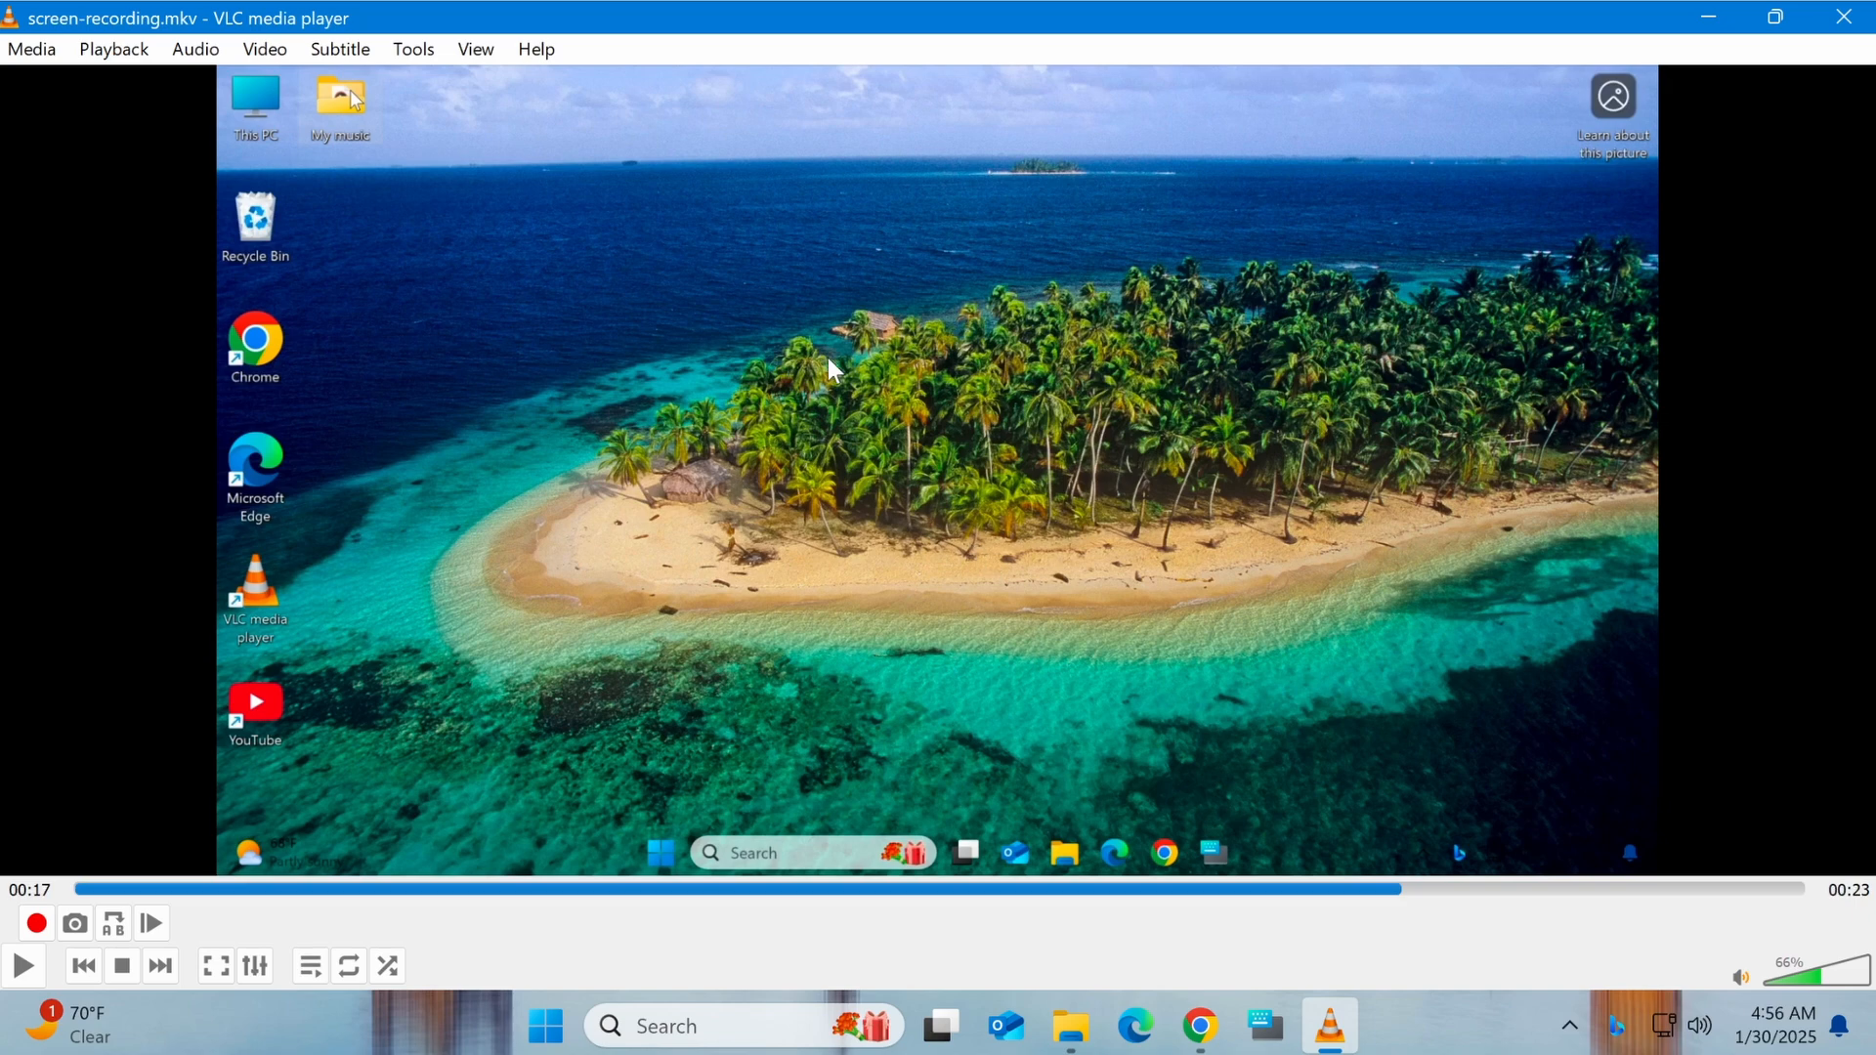
Step: Enable the Transform geometry effect for the video and set it to Rotate by 90 degrees
click(418, 53)
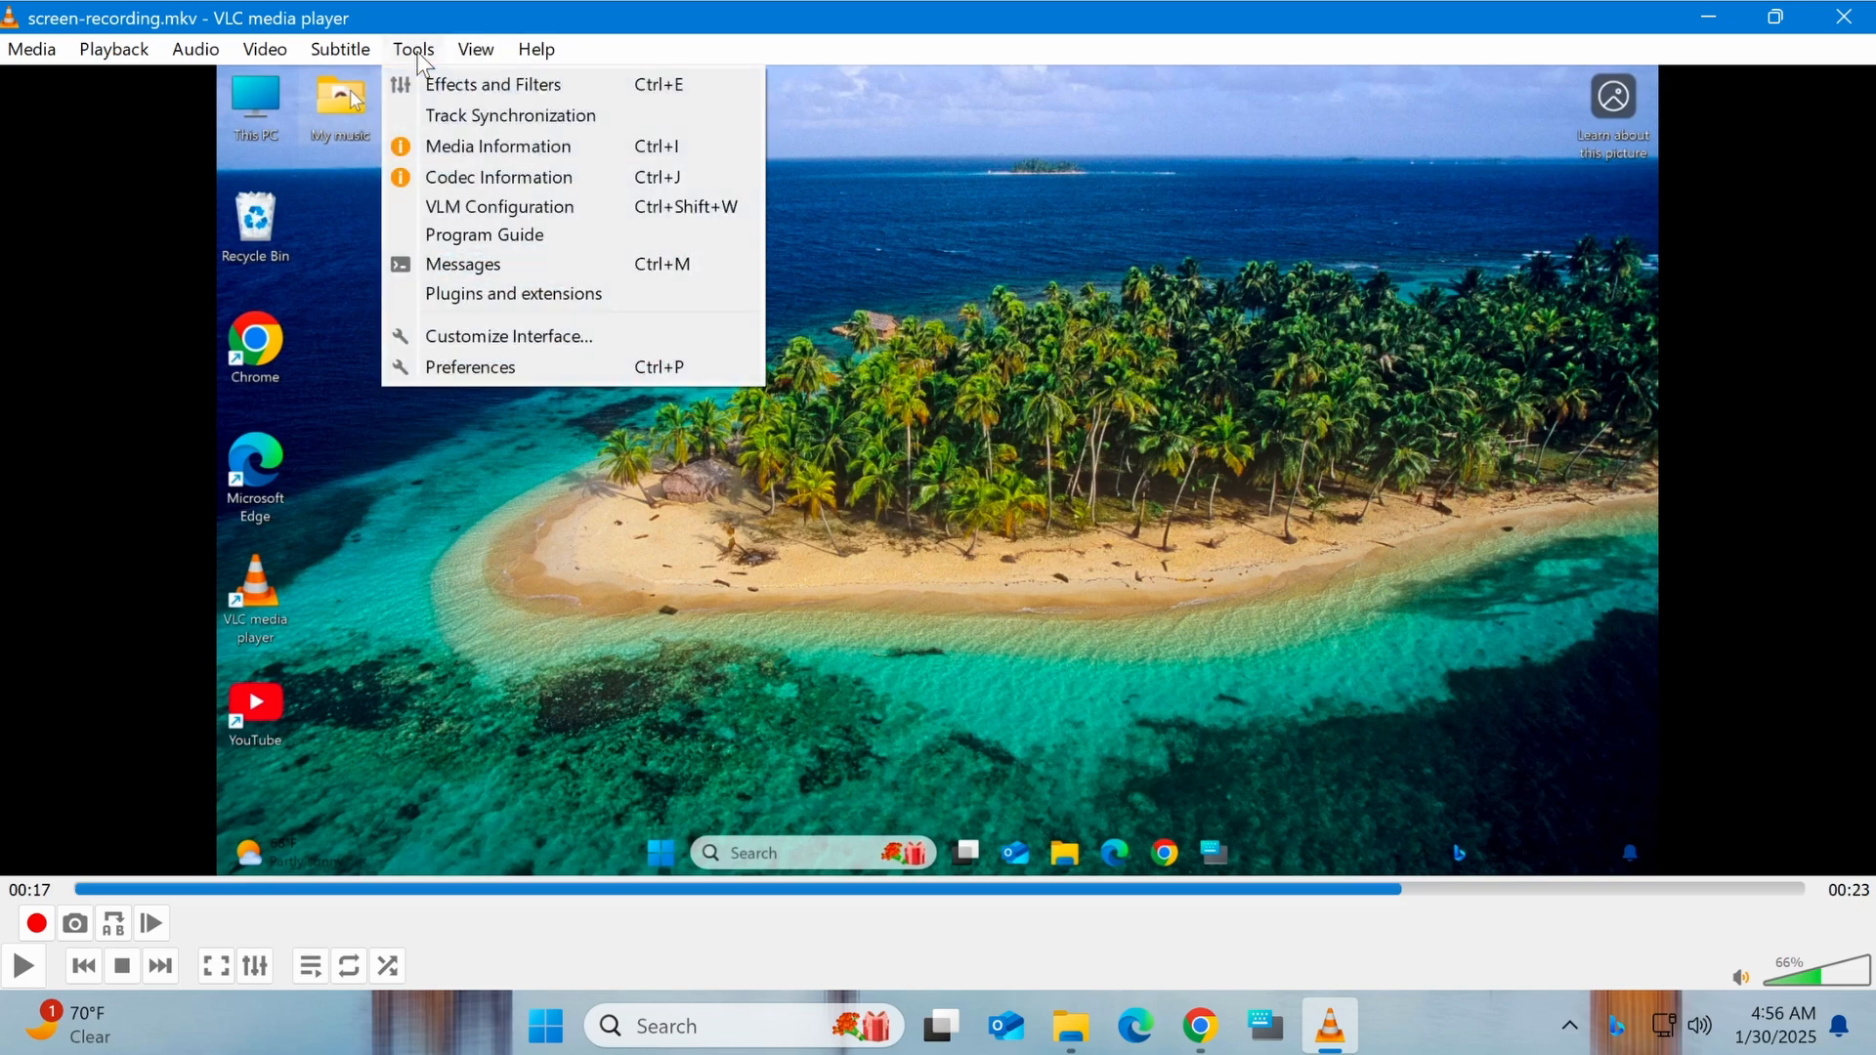
click(452, 97)
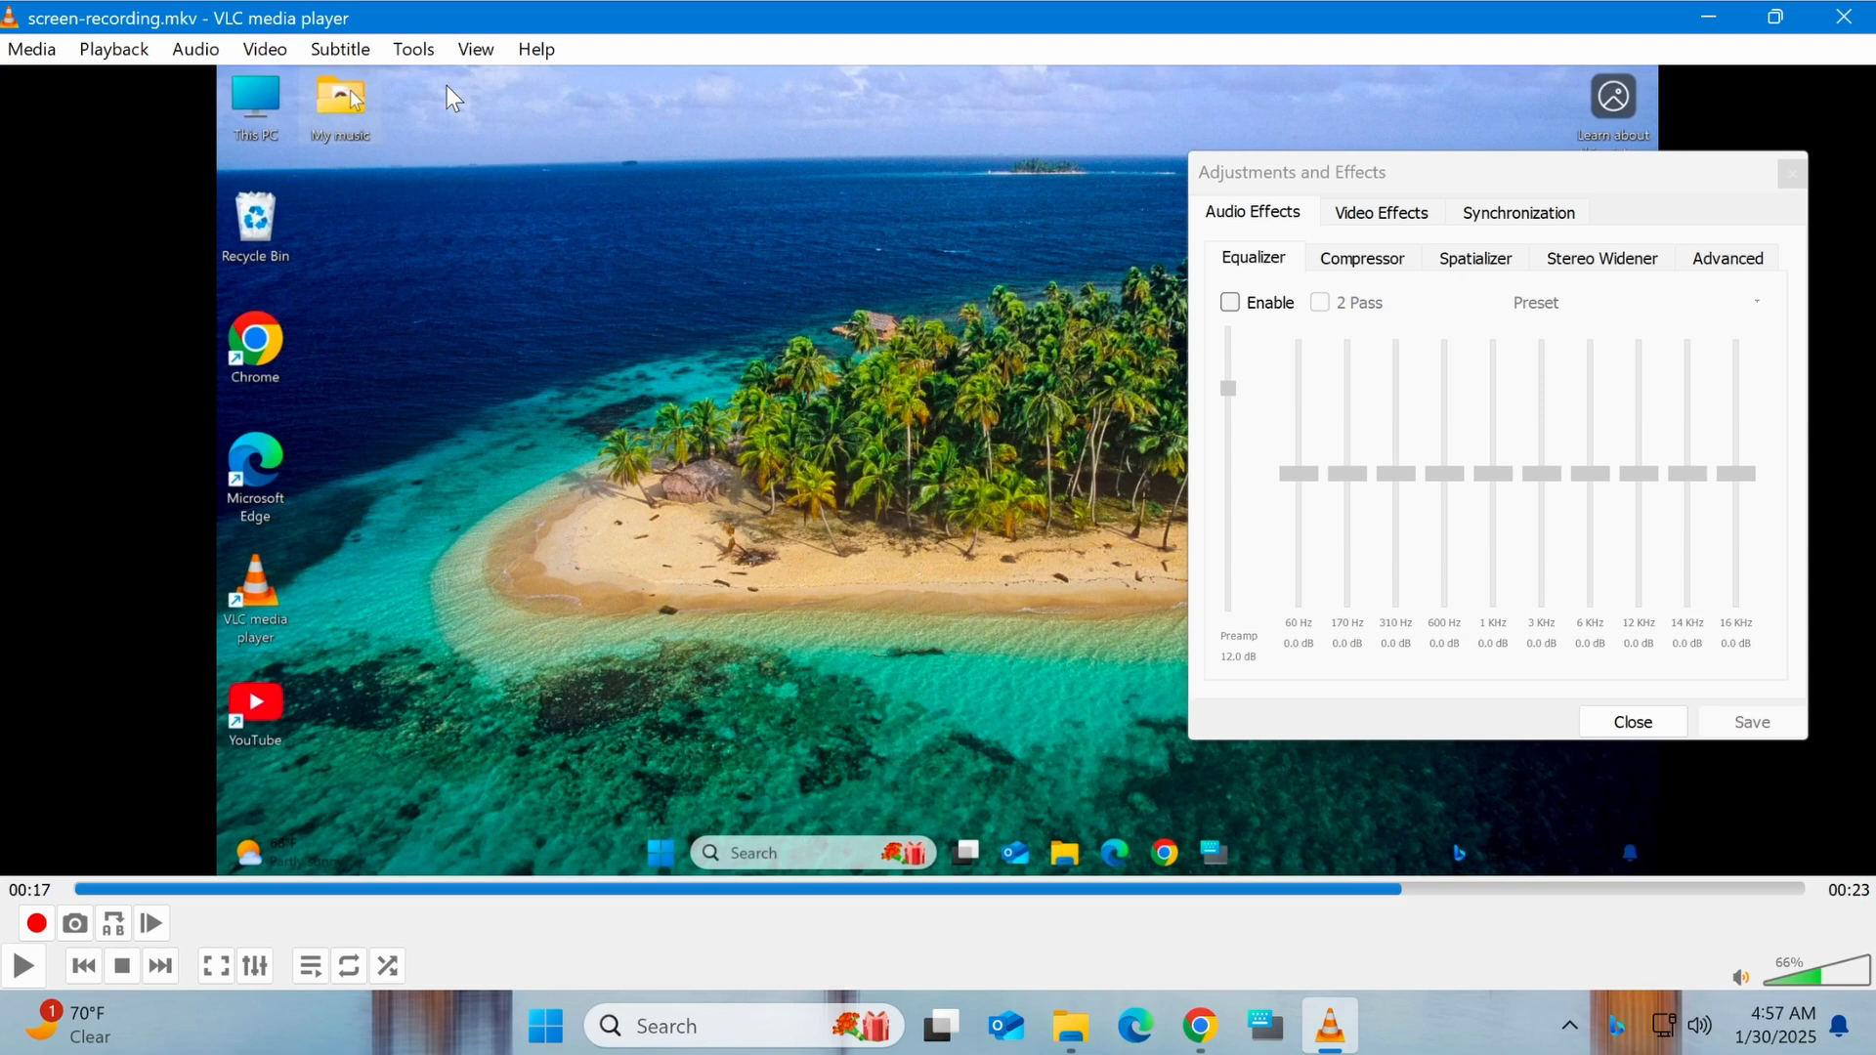
click(1382, 215)
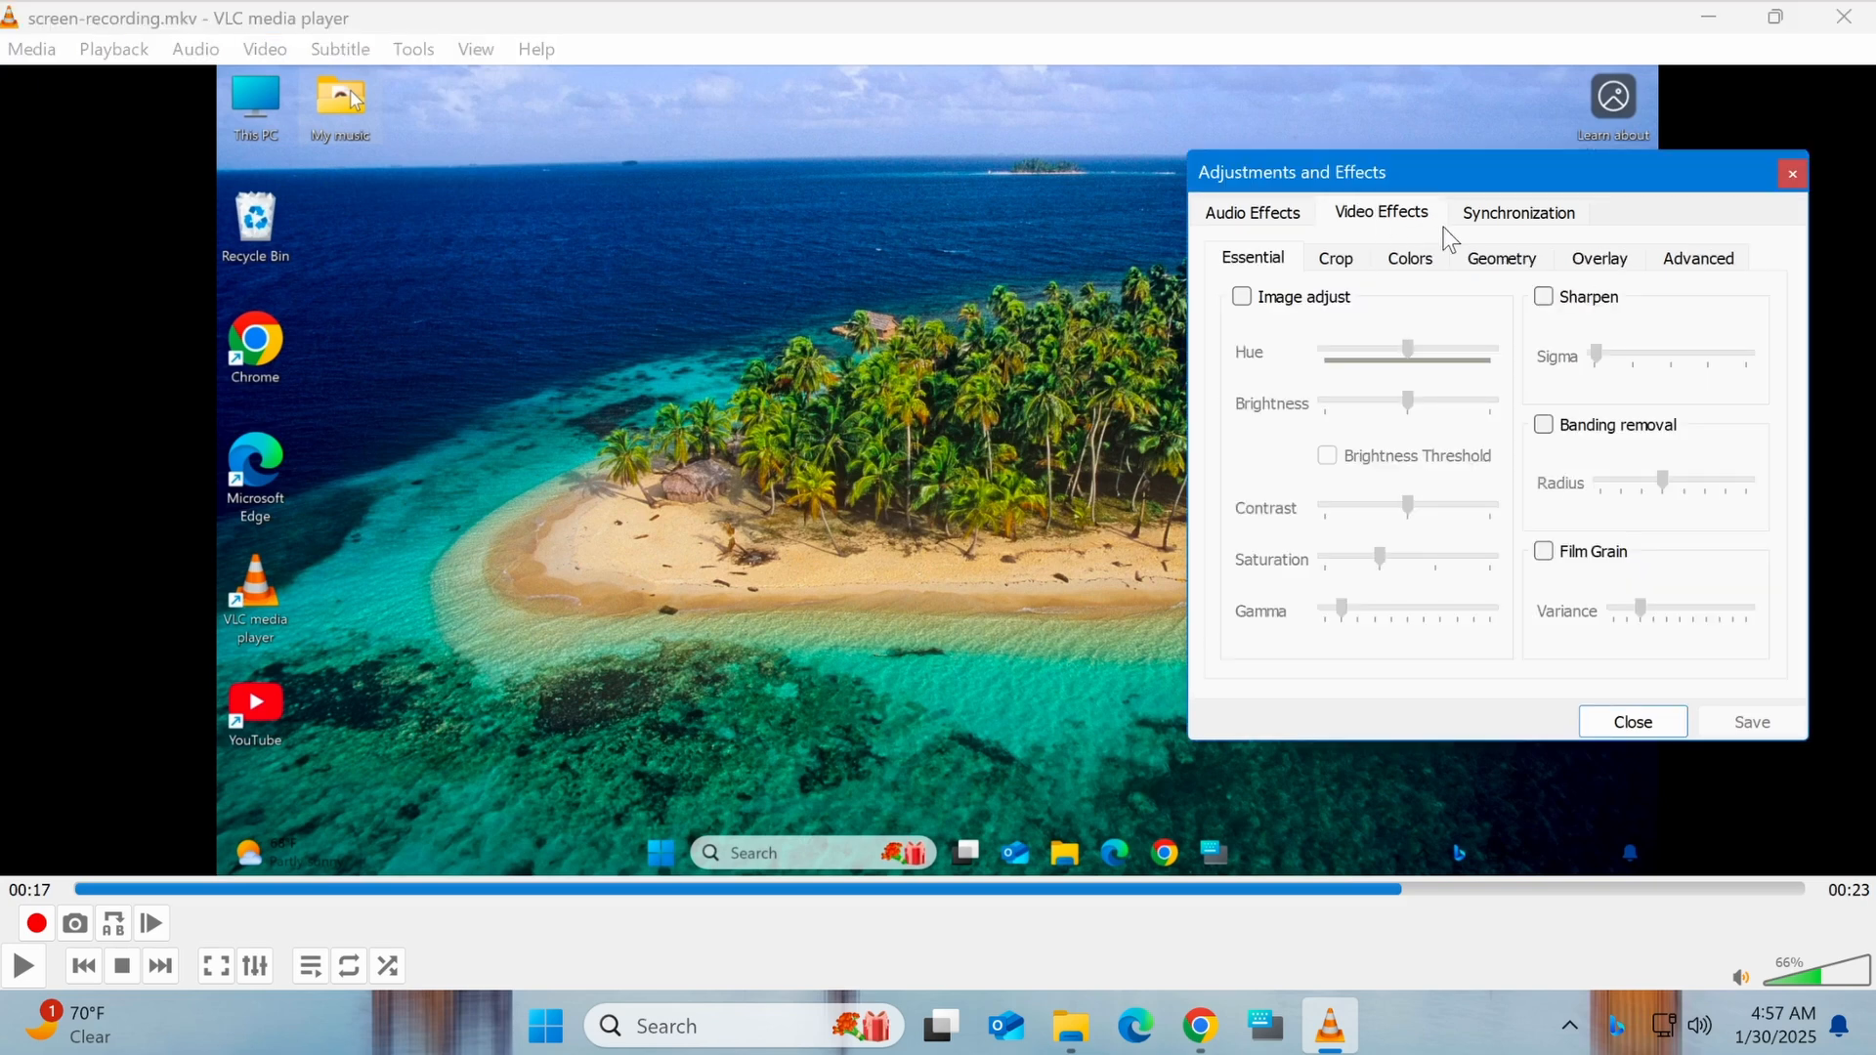
click(1504, 261)
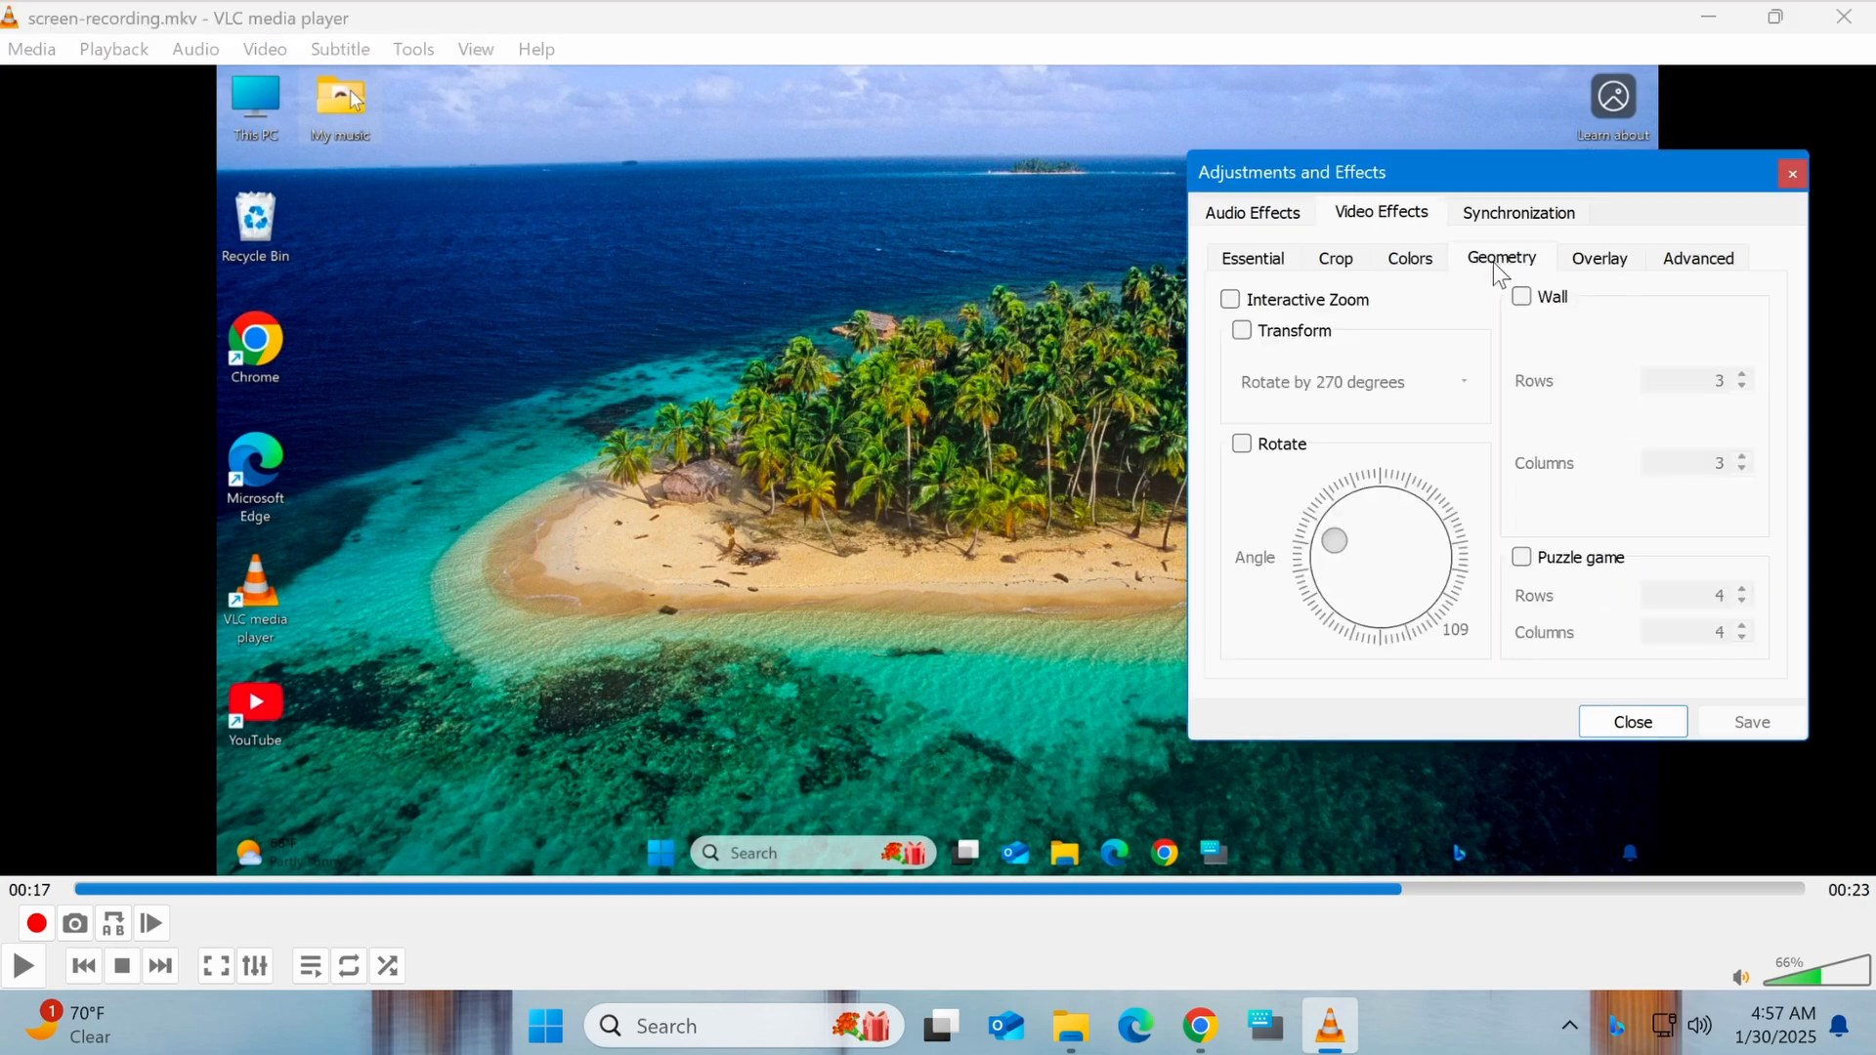
click(1304, 336)
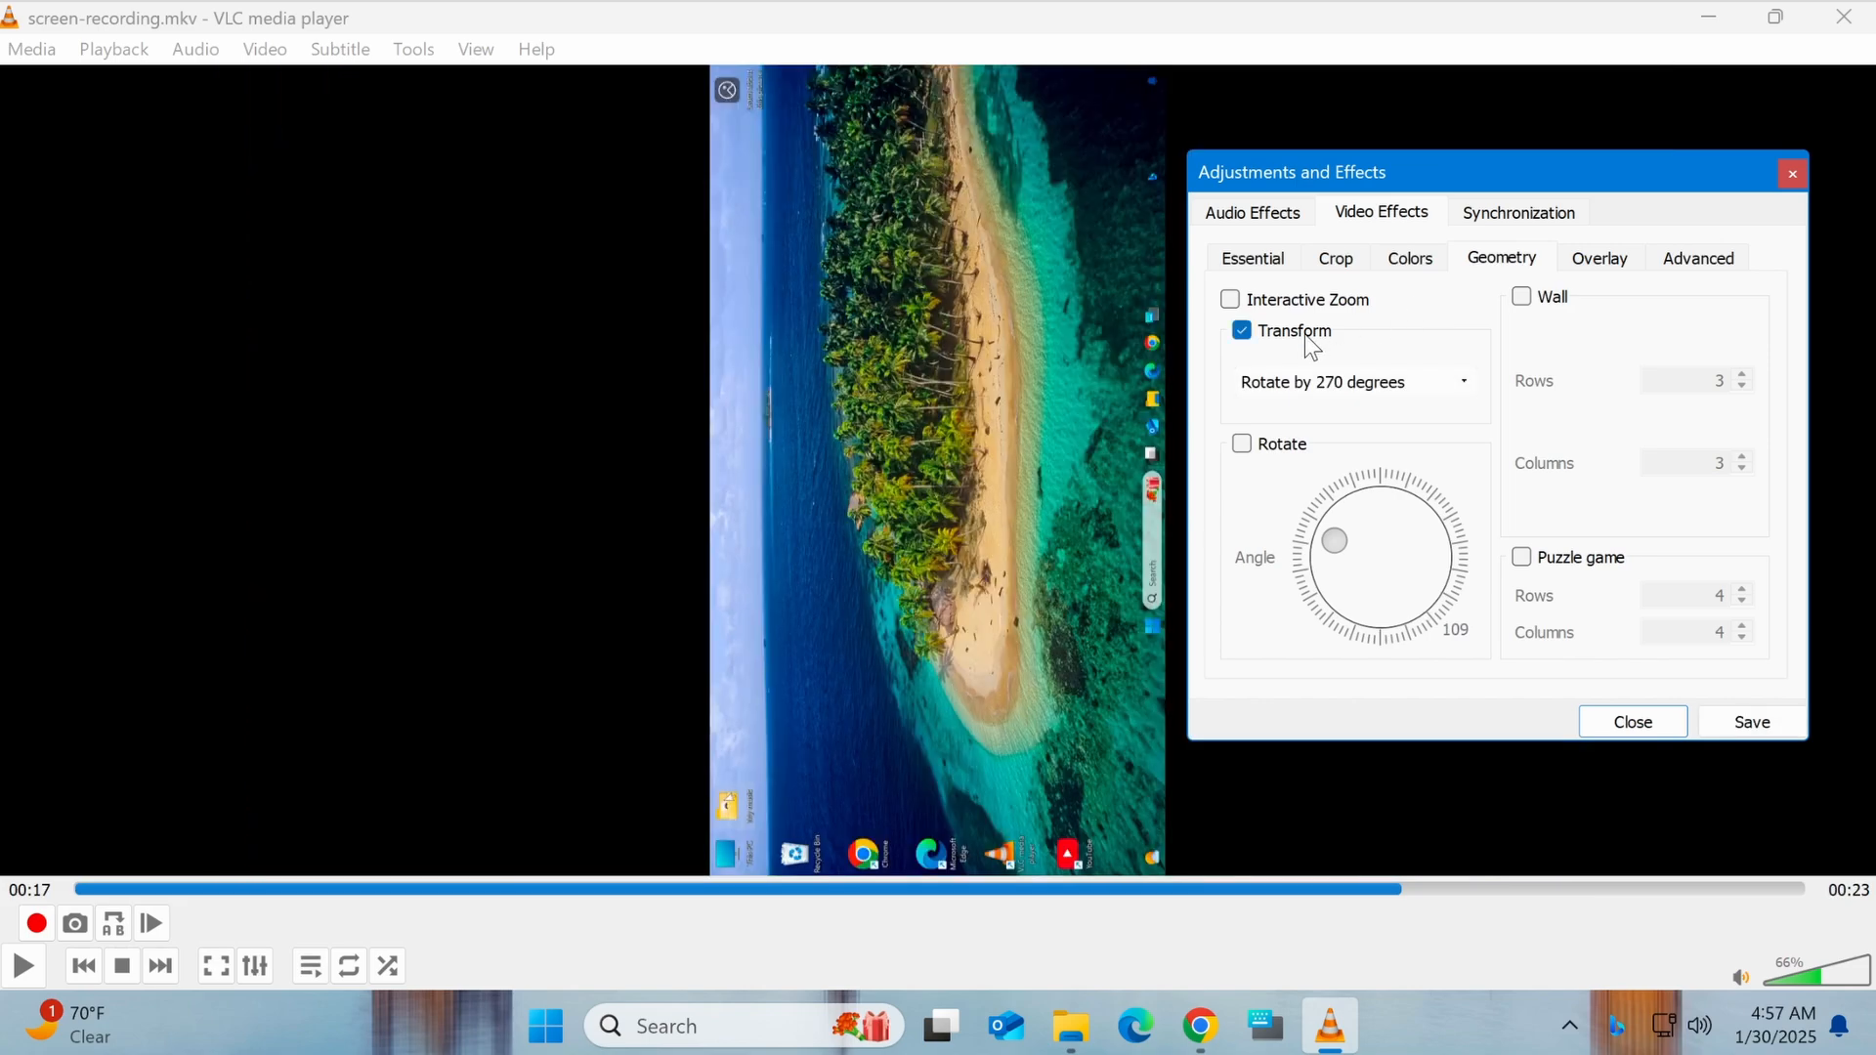
click(1367, 386)
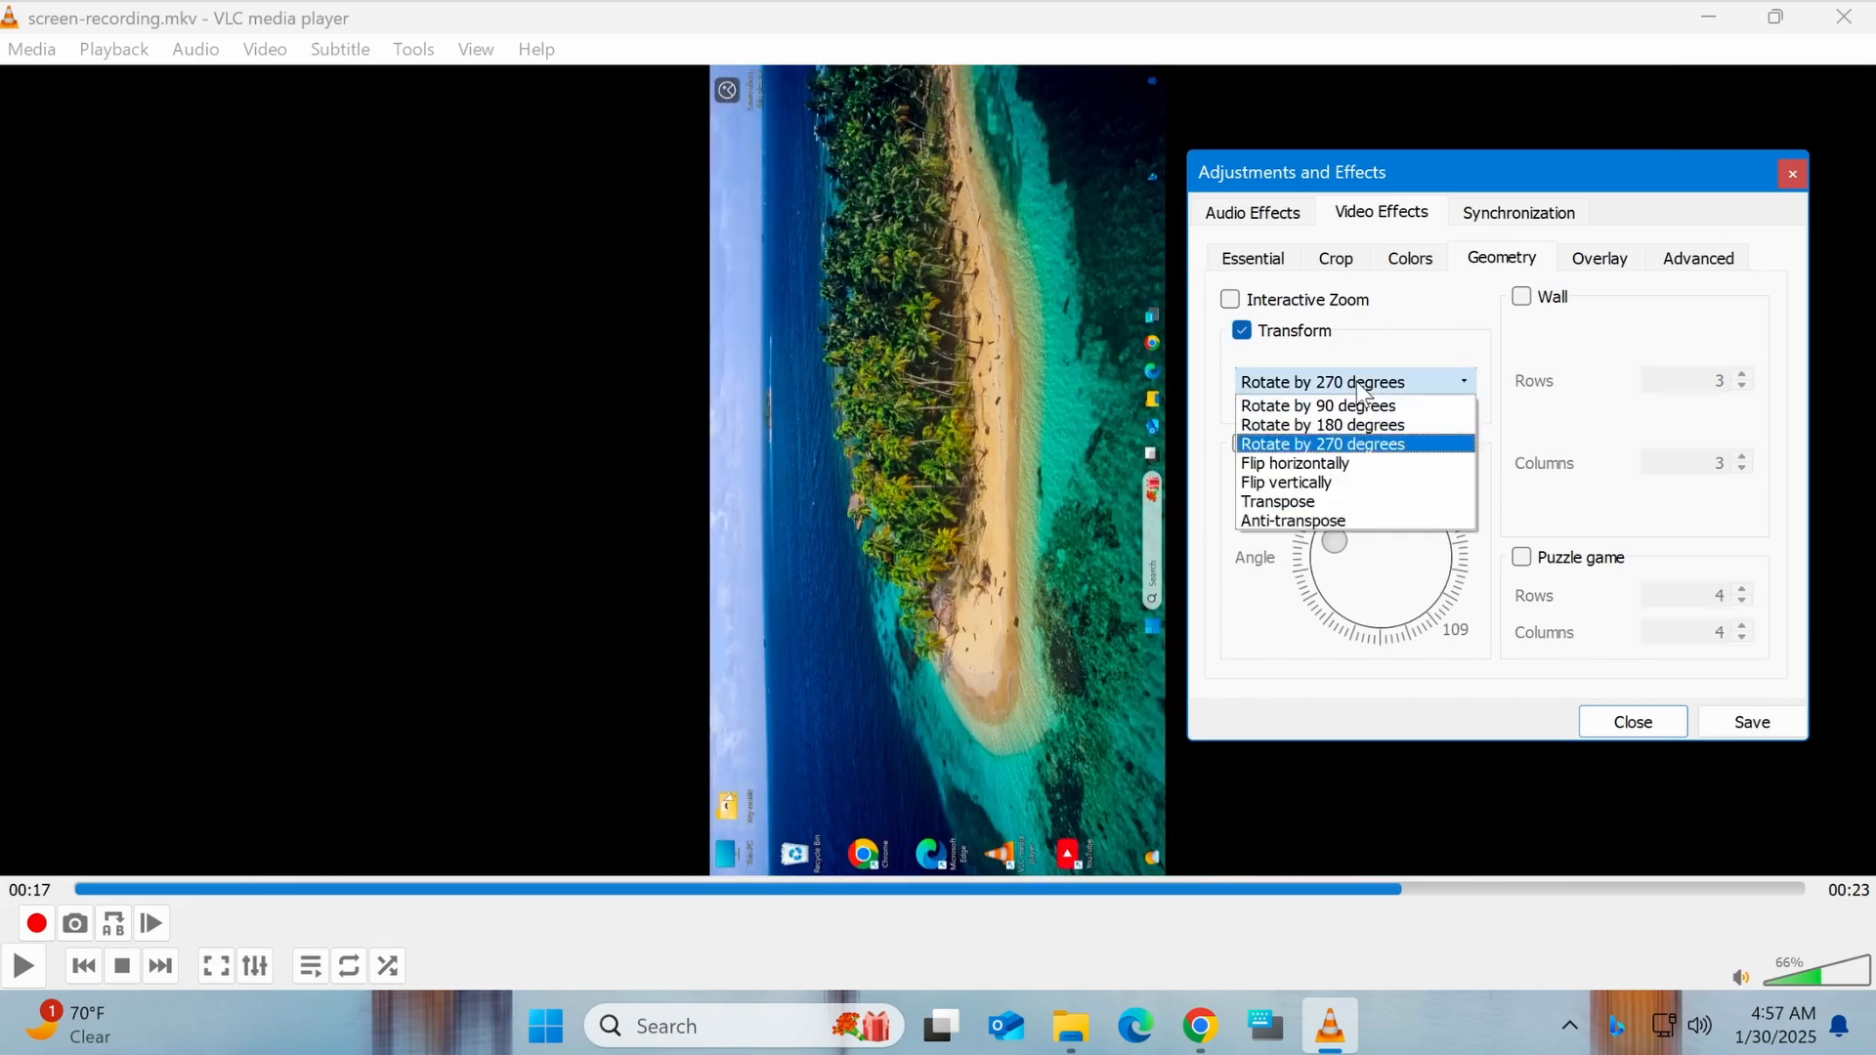
click(1361, 405)
Step: Change the video transform to Rotate by 180 degrees, then save and close the effects settings
click(1376, 384)
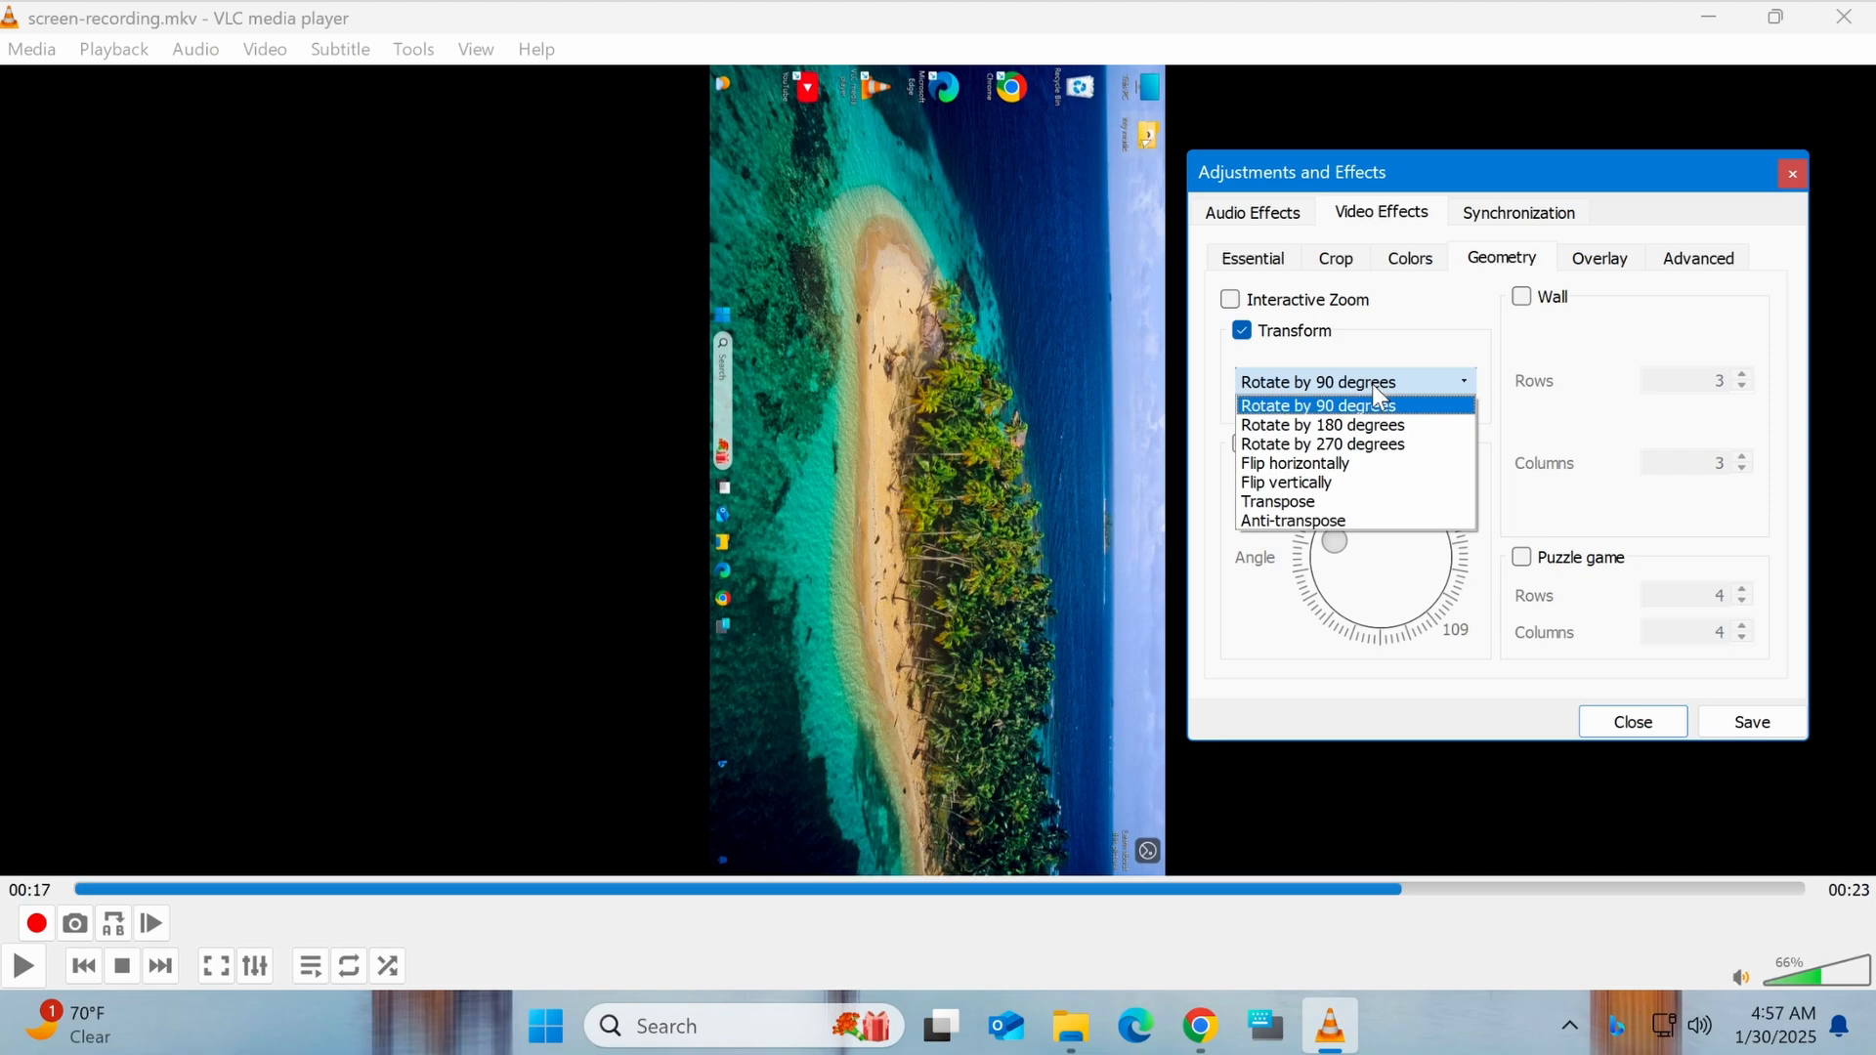
click(1372, 425)
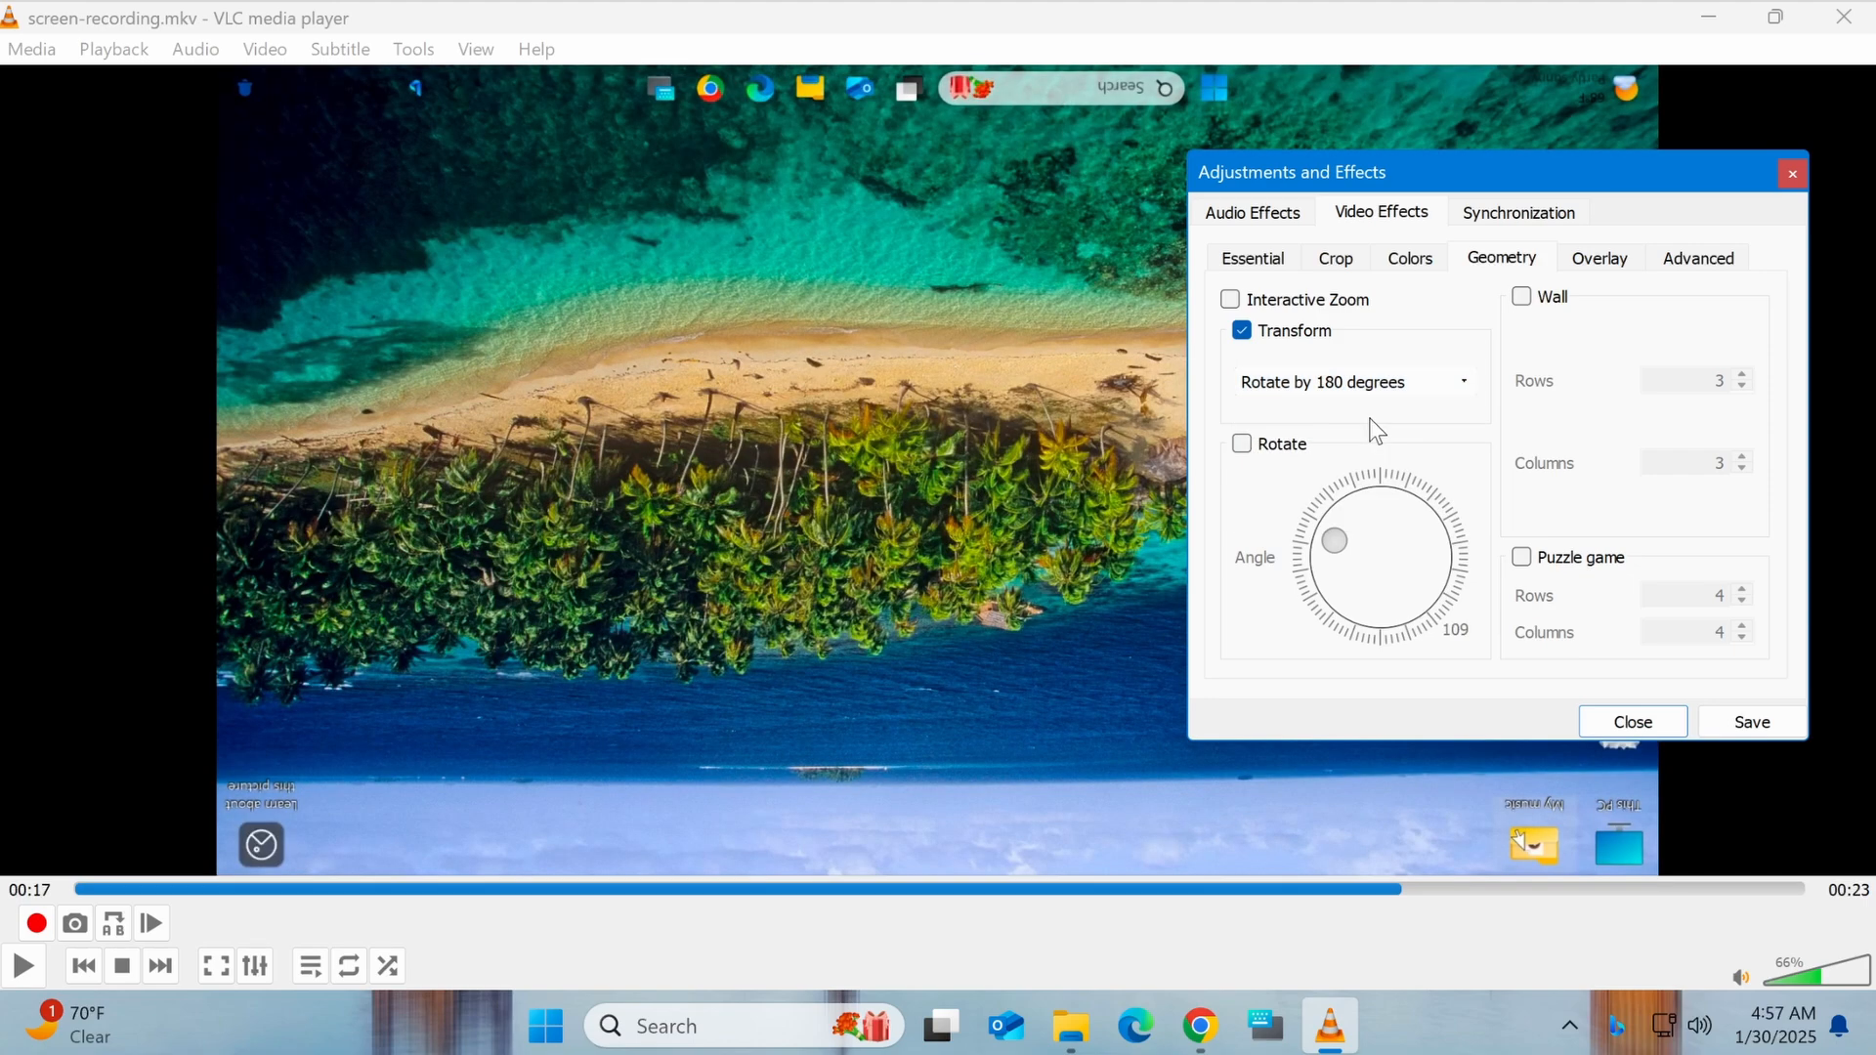
click(1750, 721)
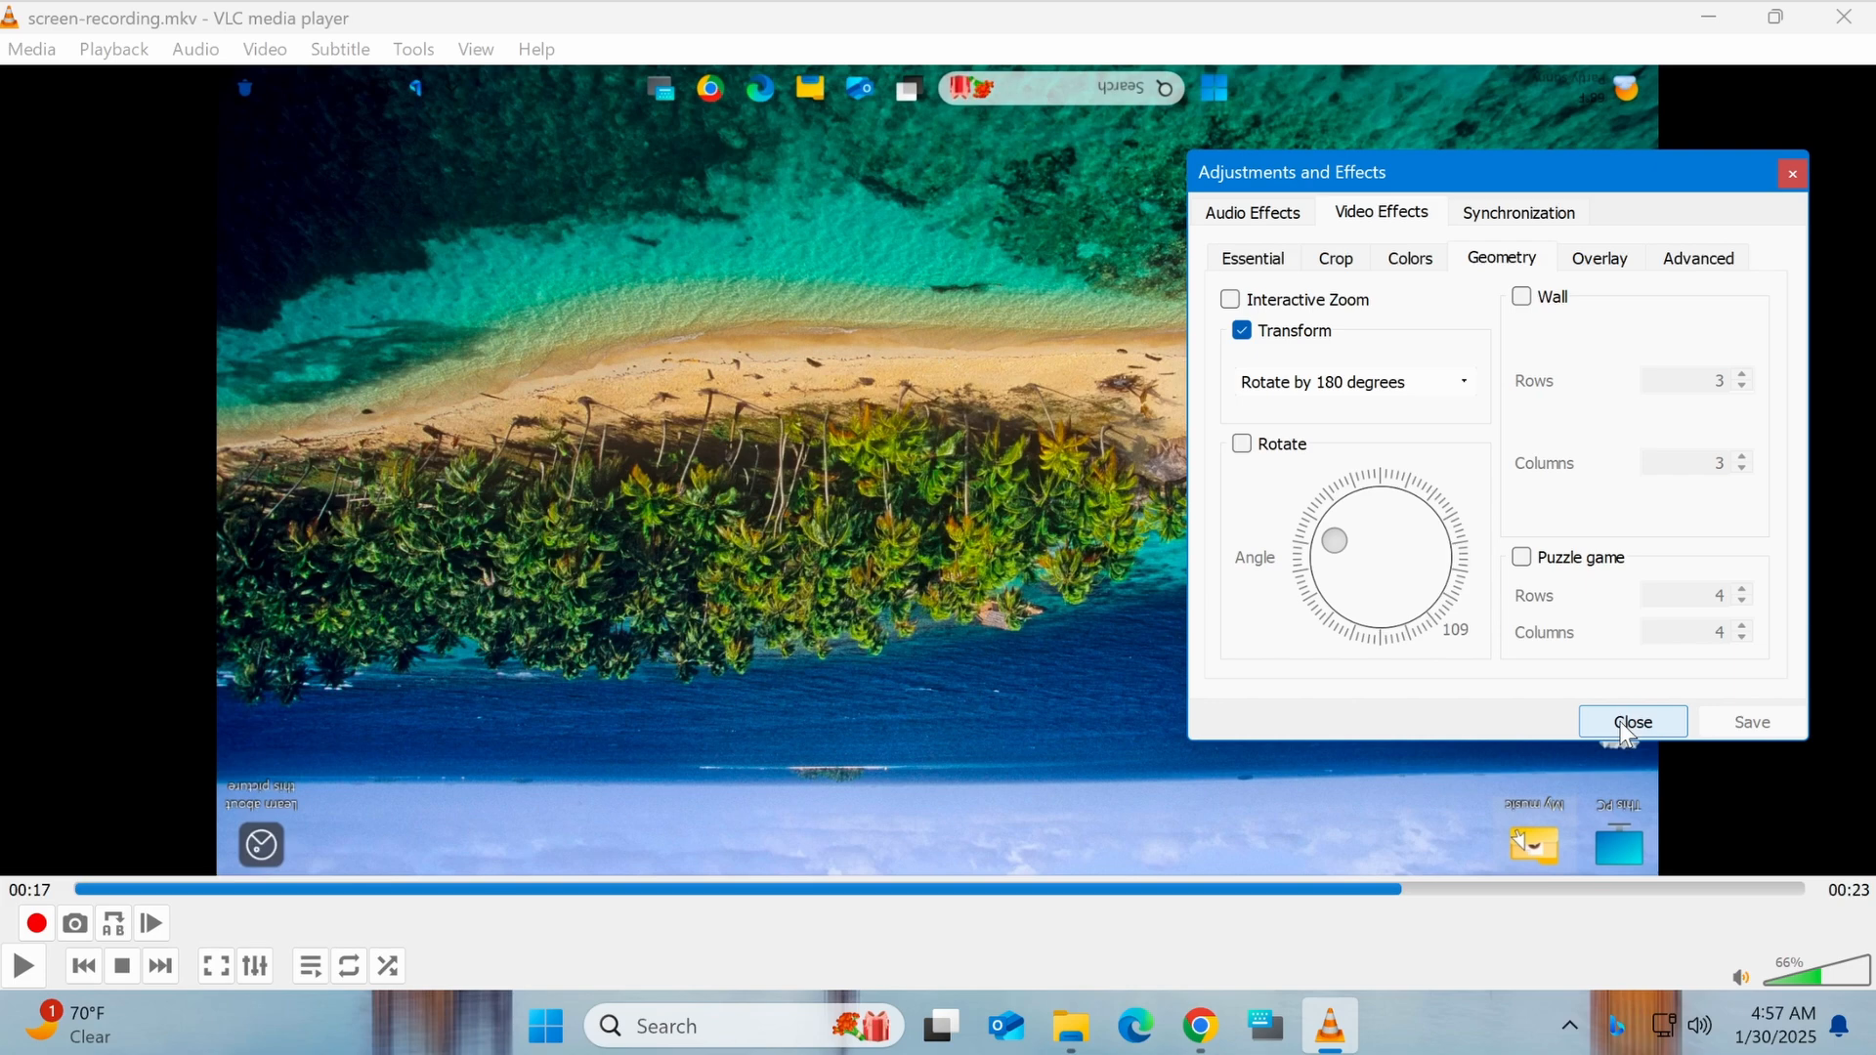
click(1624, 725)
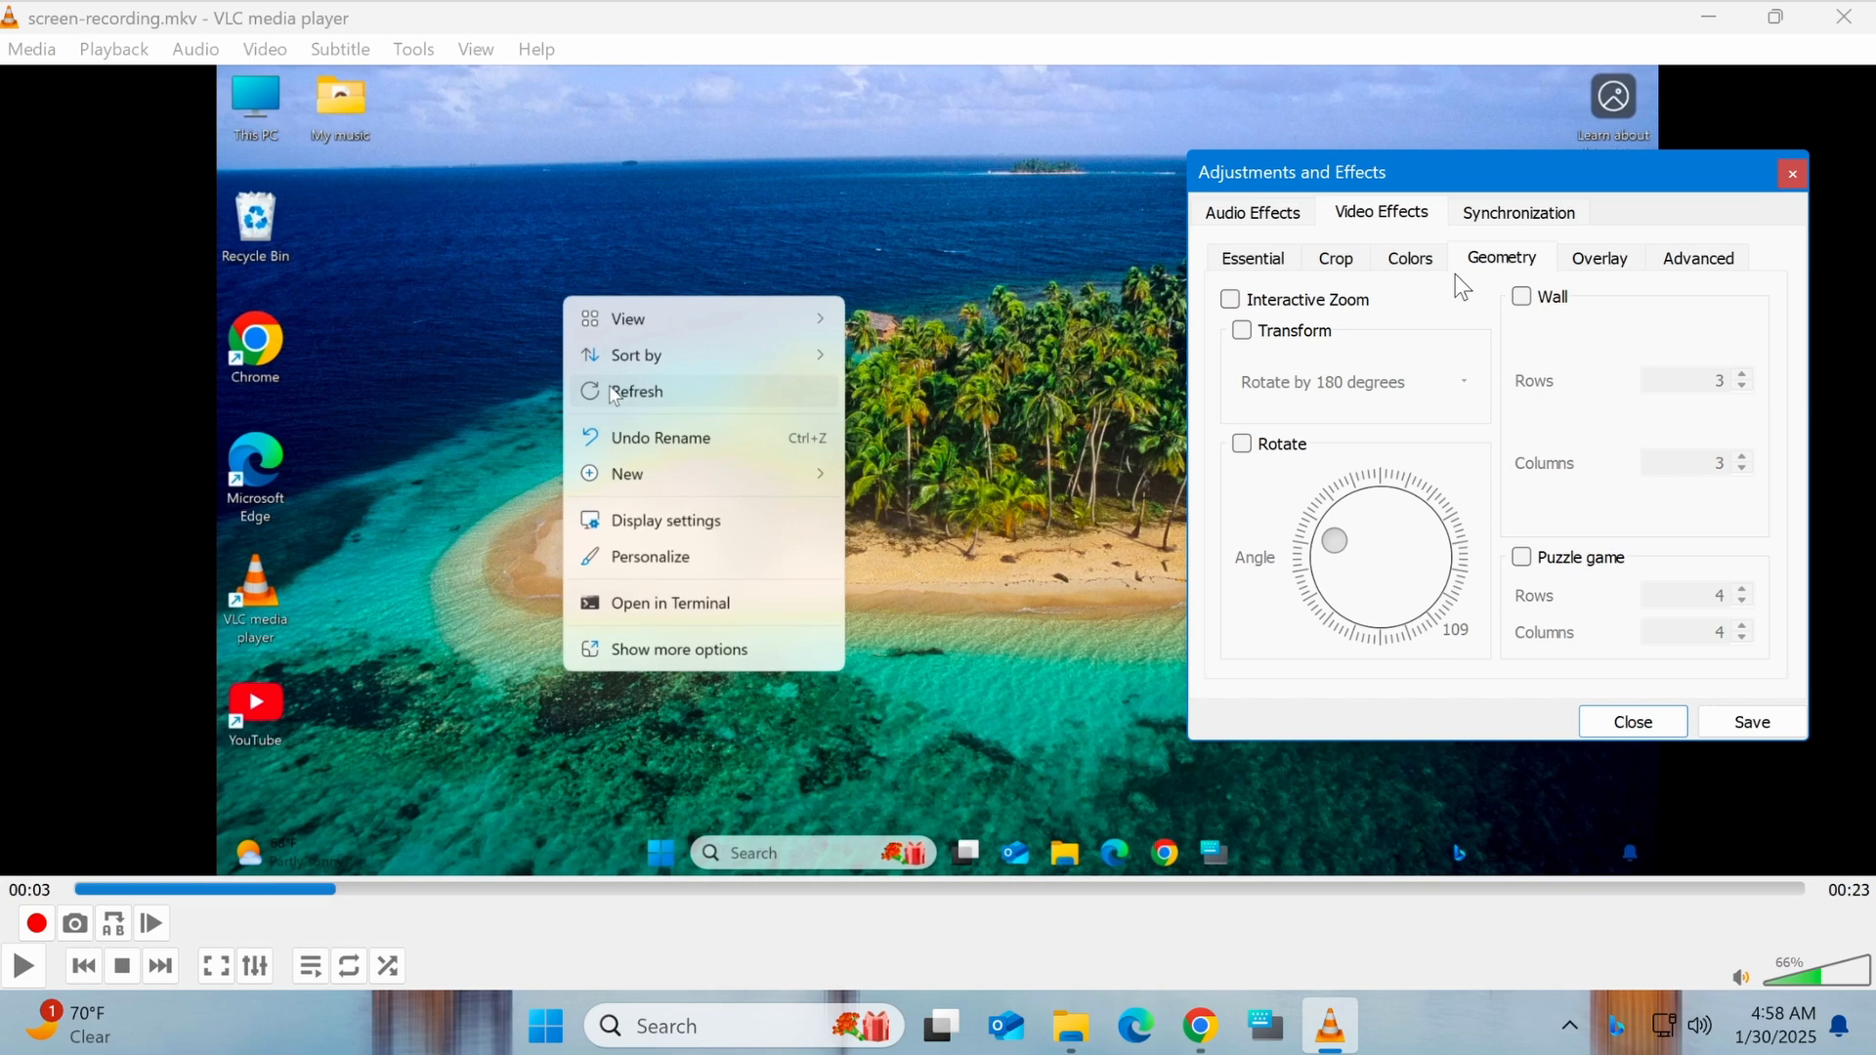
Step: Enable Image adjust in the essential video effects and increase the hue slightly
click(1260, 260)
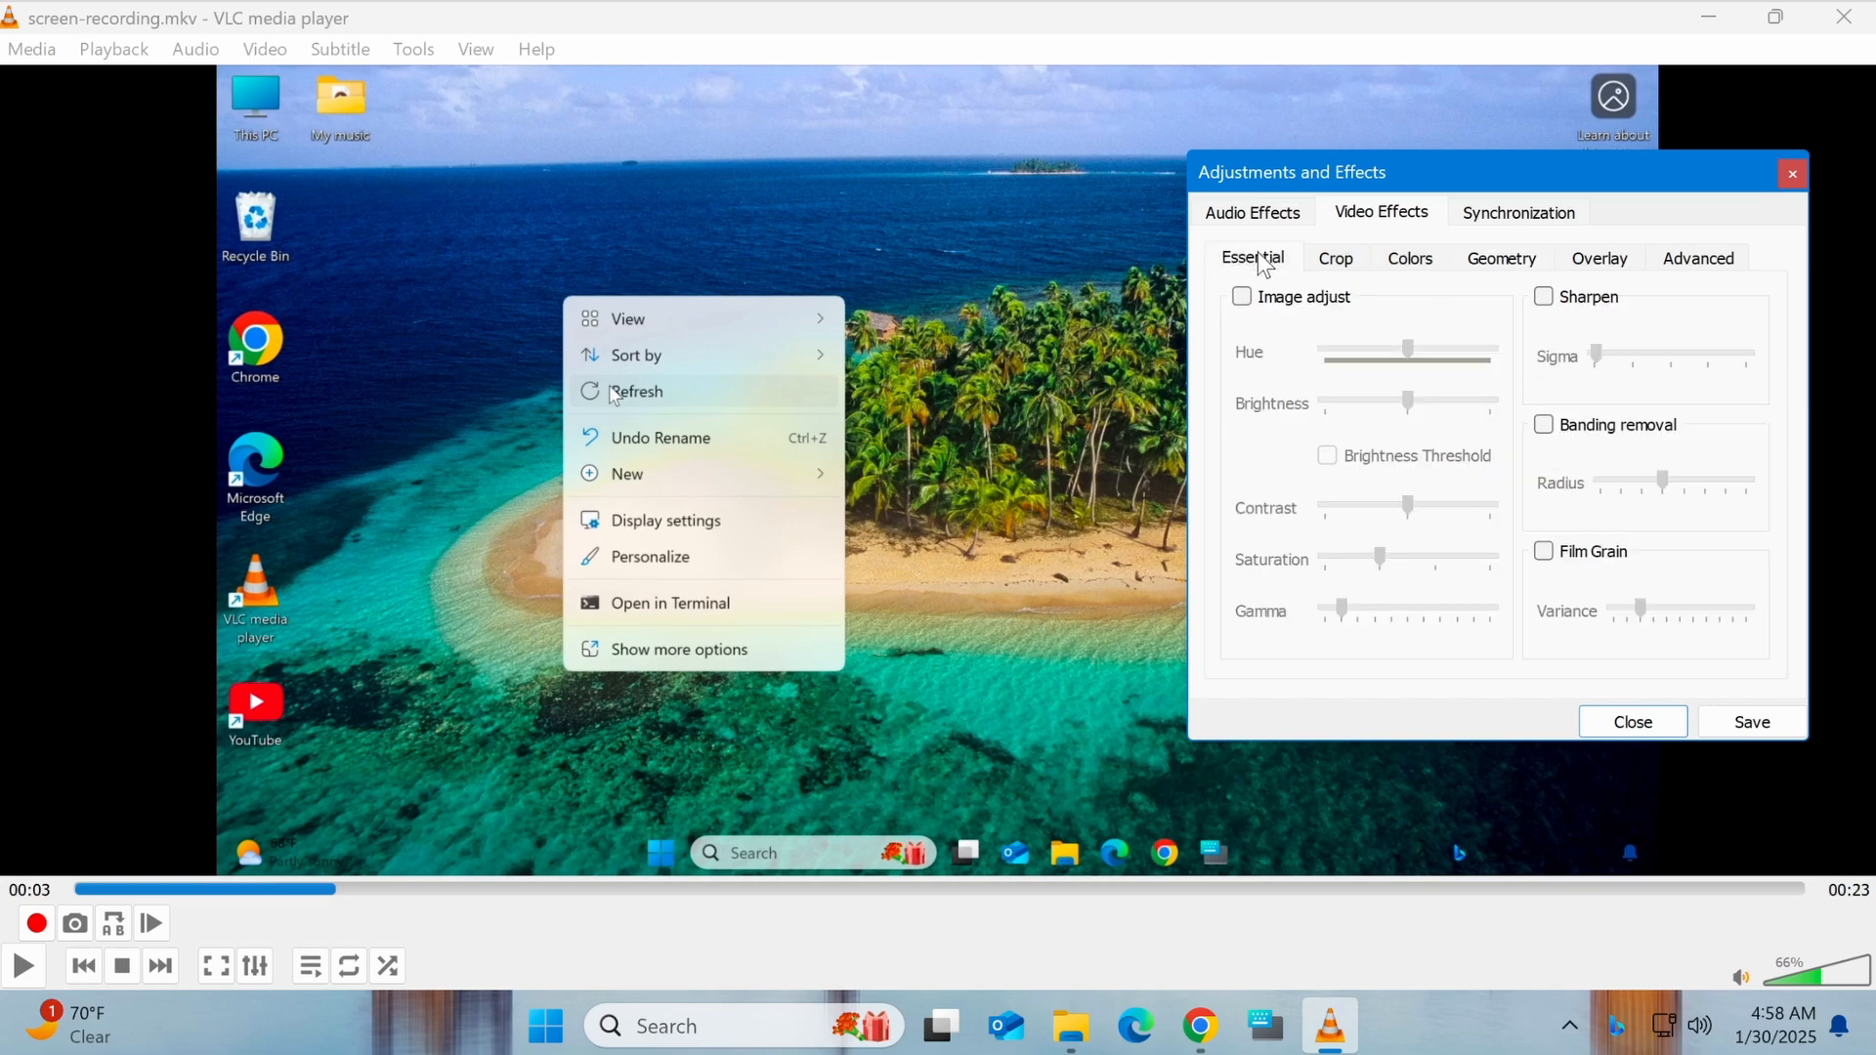
click(1239, 298)
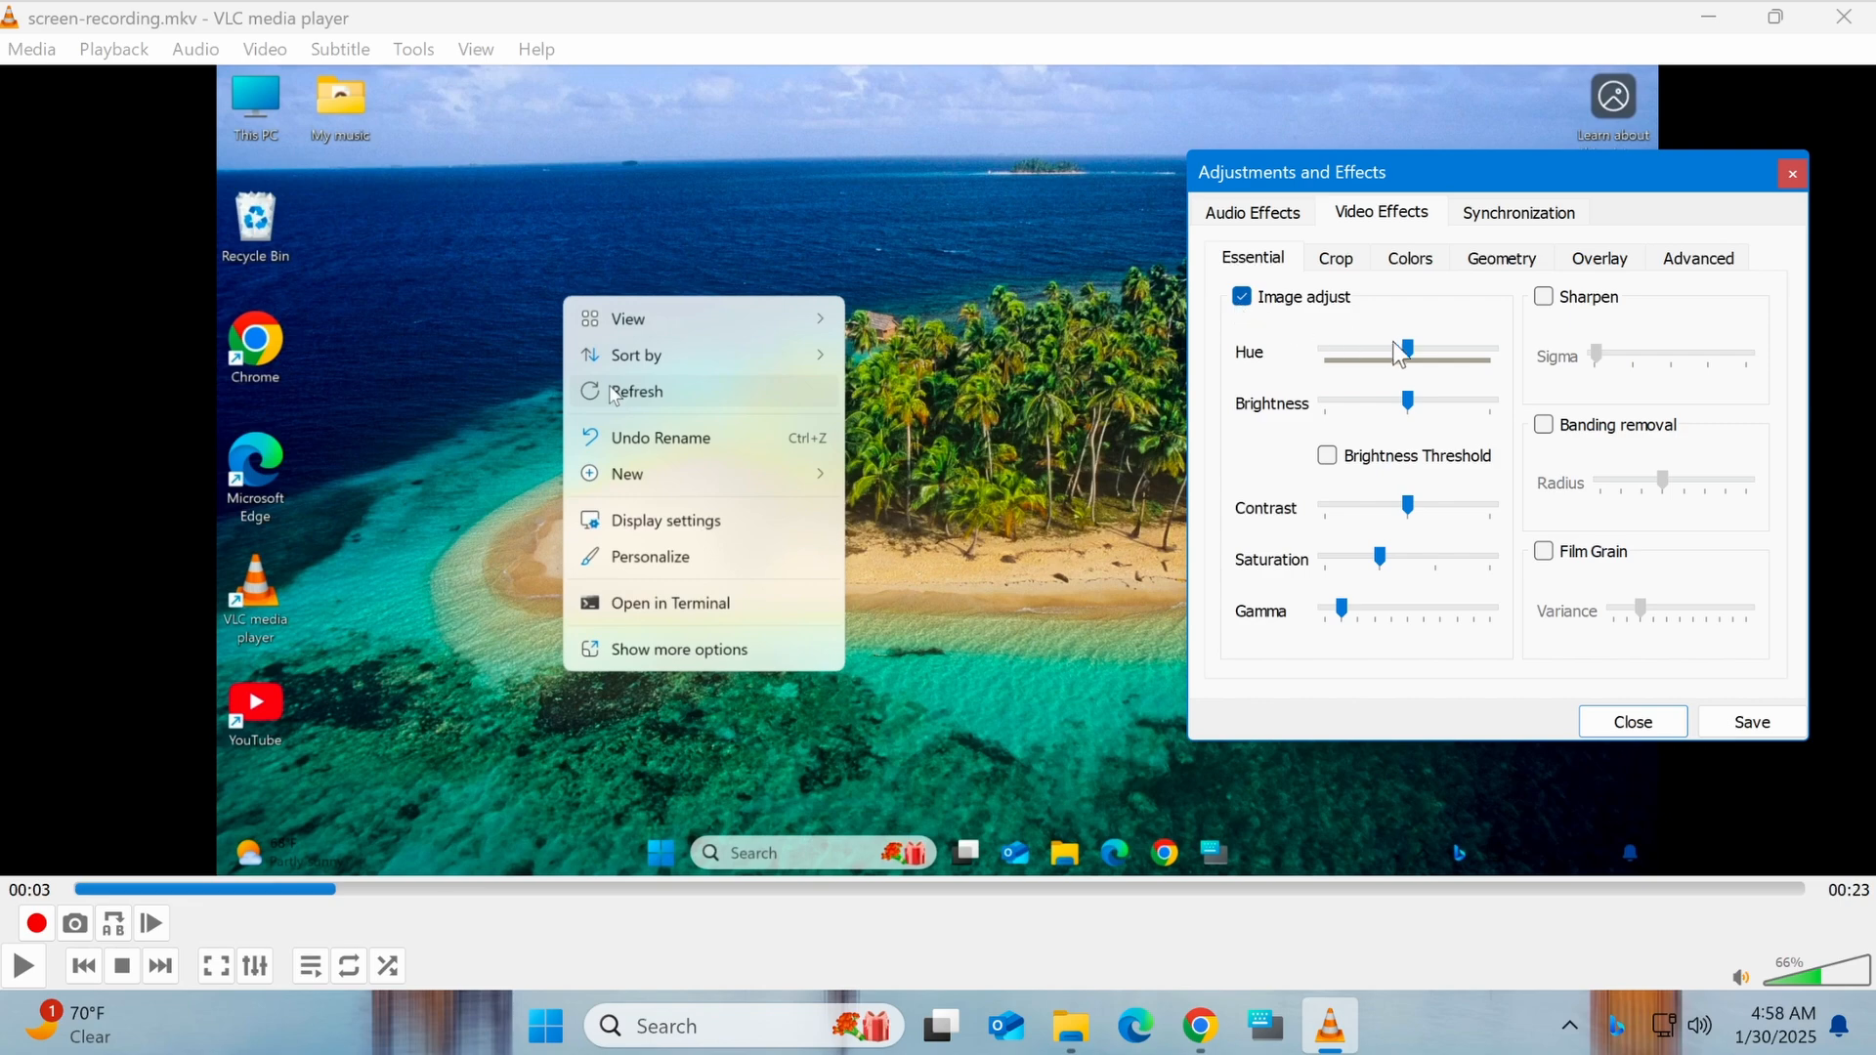
drag(1415, 355, 1412, 397)
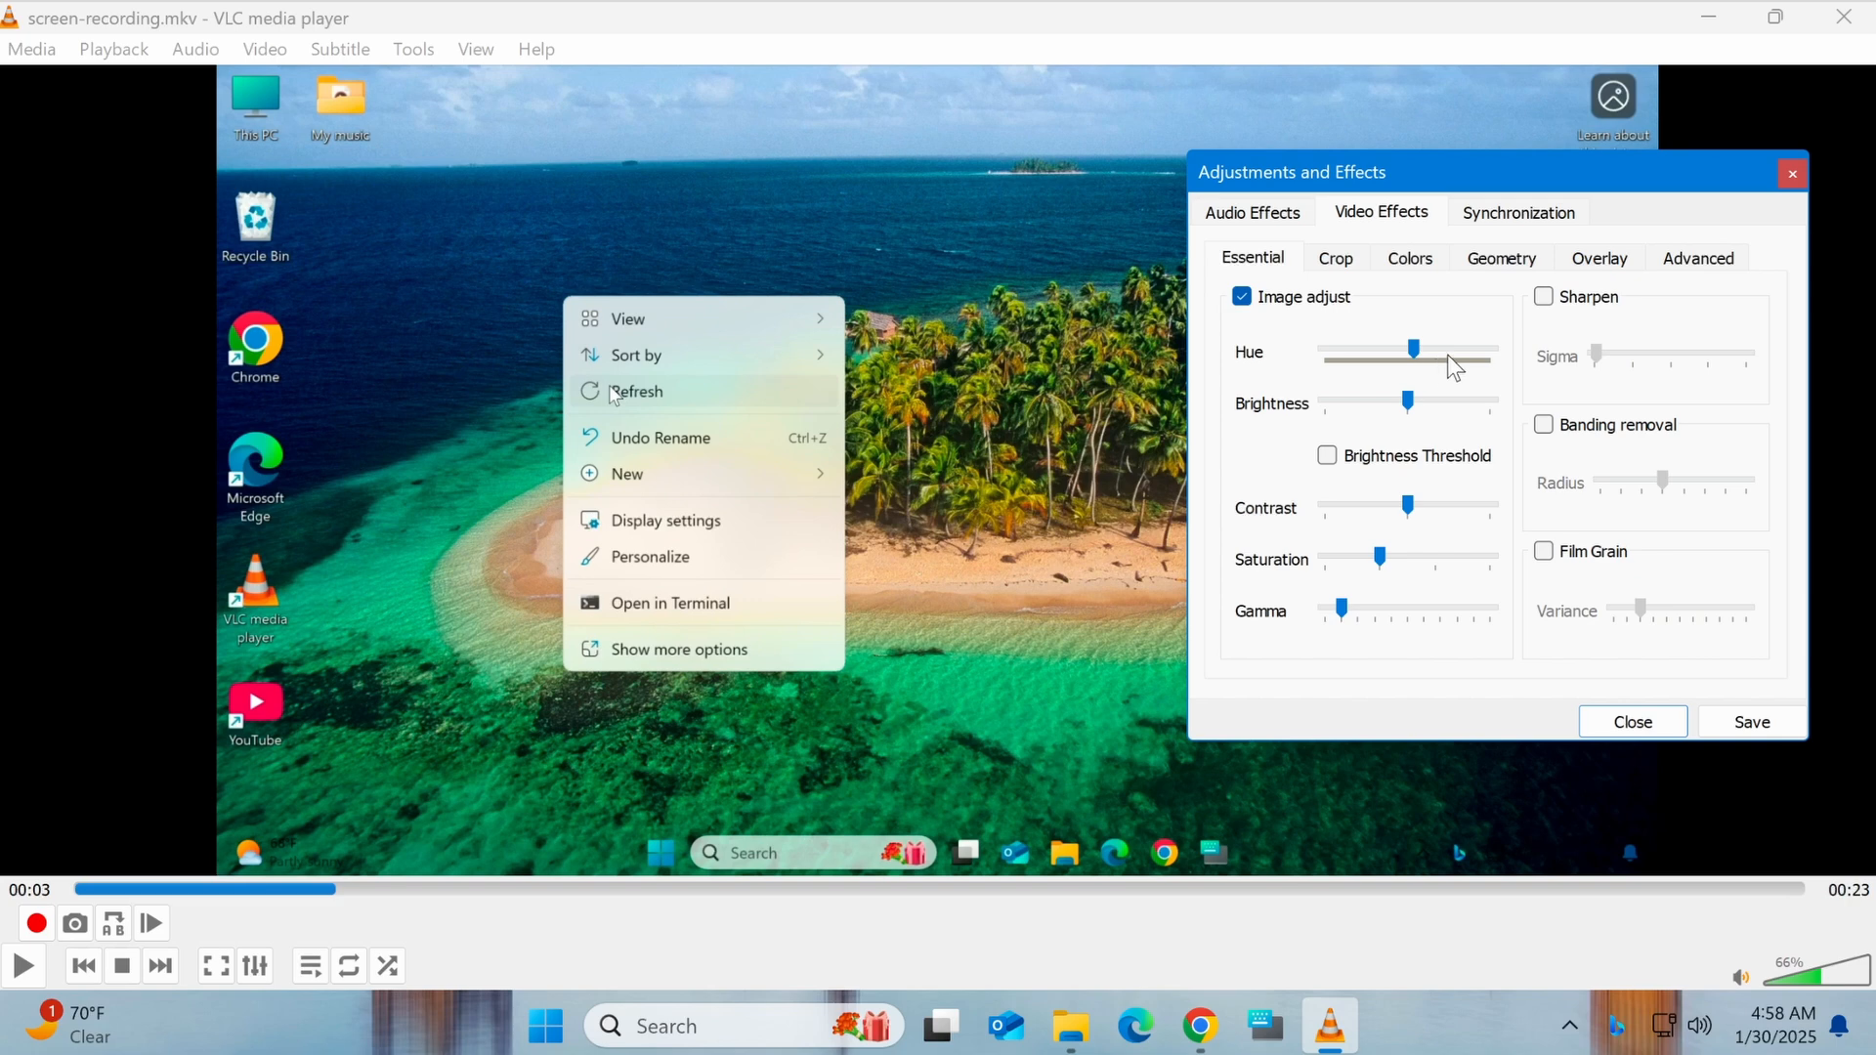
Step: Crop the video by 200 px on each of its top, right, bottom and left sides
click(1336, 258)
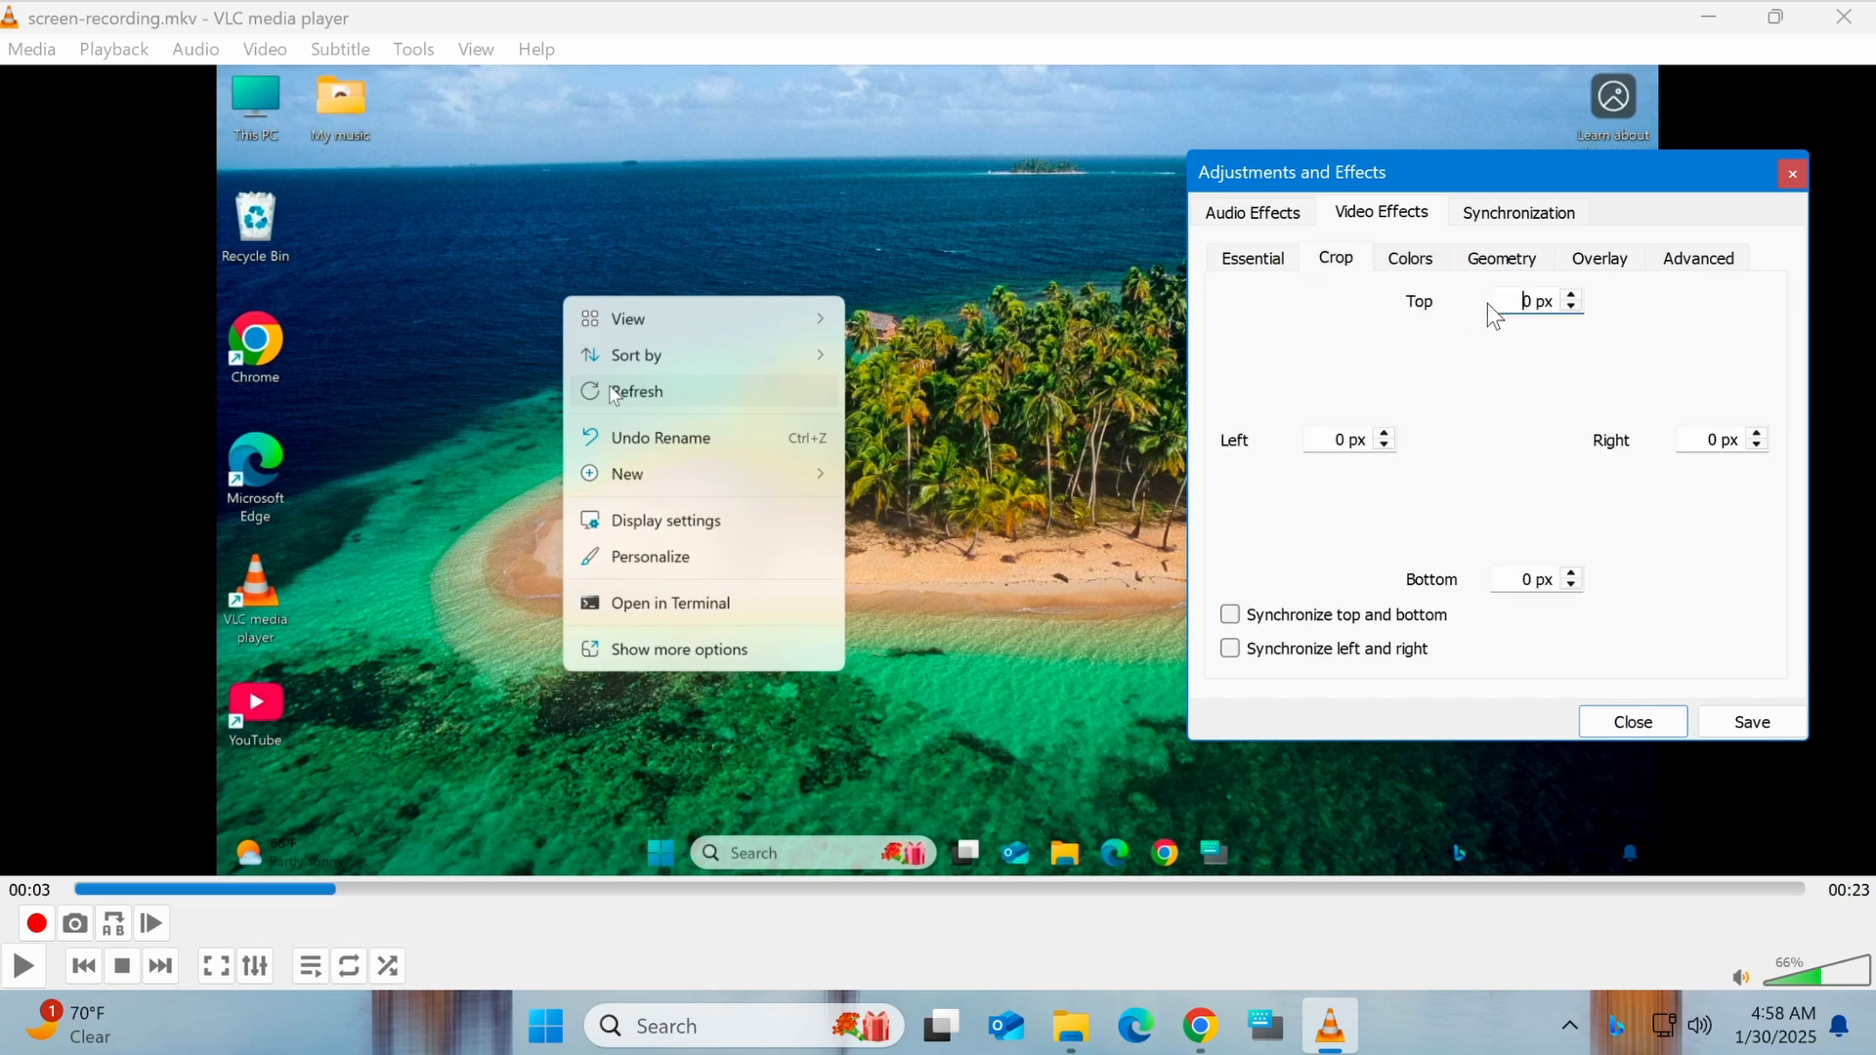
drag(1524, 301, 1608, 301)
text(200)
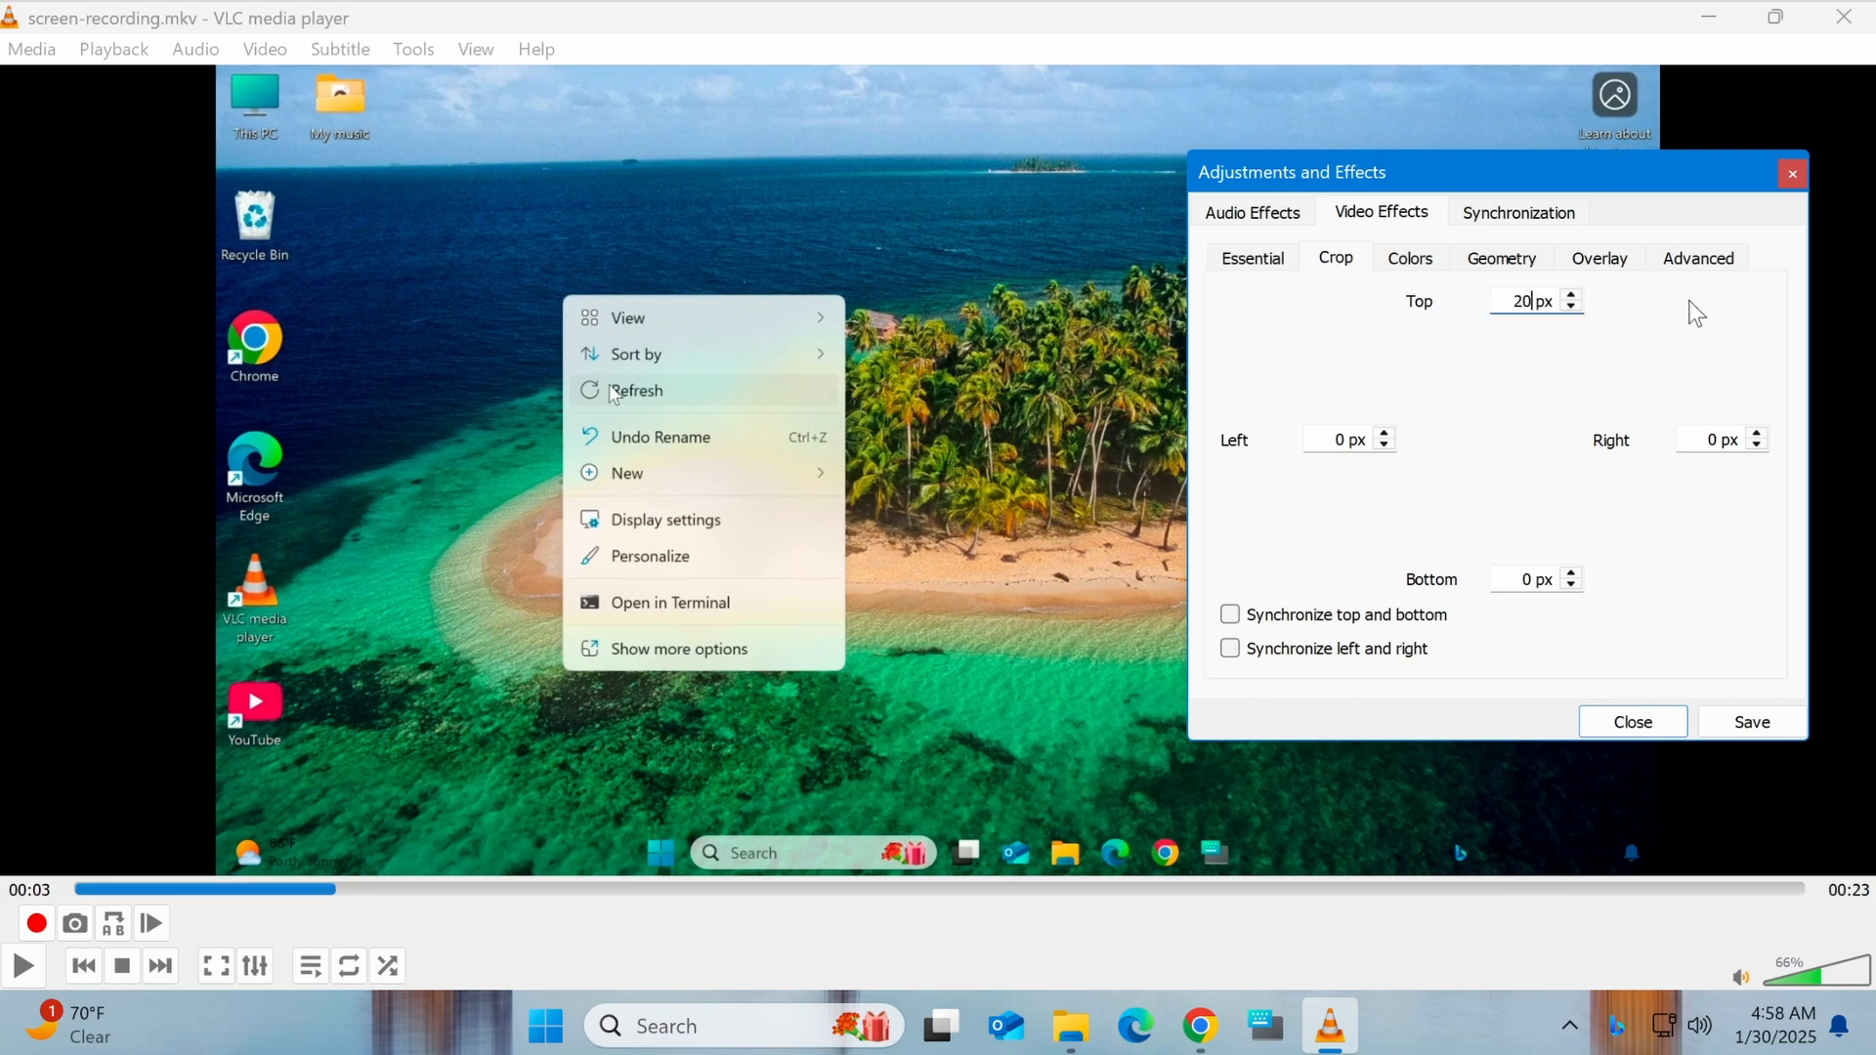
drag(1719, 439, 1683, 442)
text(200)
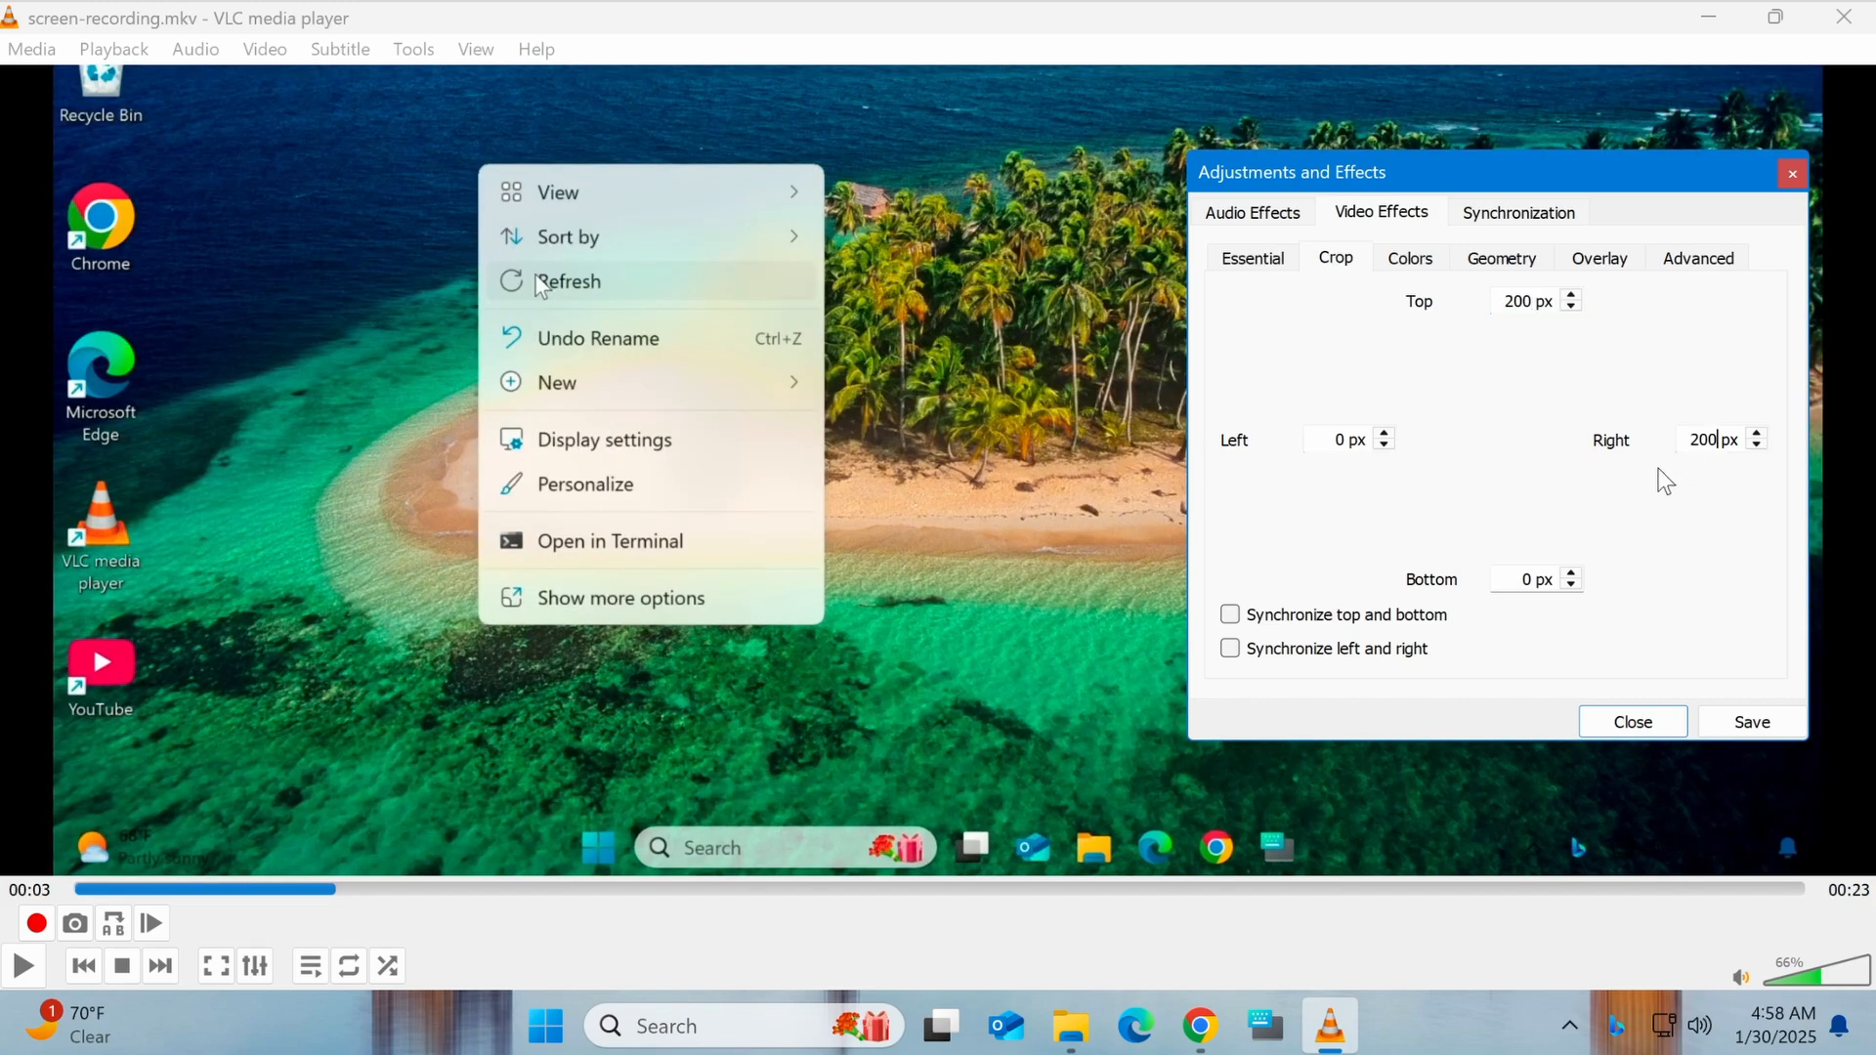
drag(1528, 575, 1501, 568)
text(200)
drag(1340, 442, 1324, 431)
text(200)
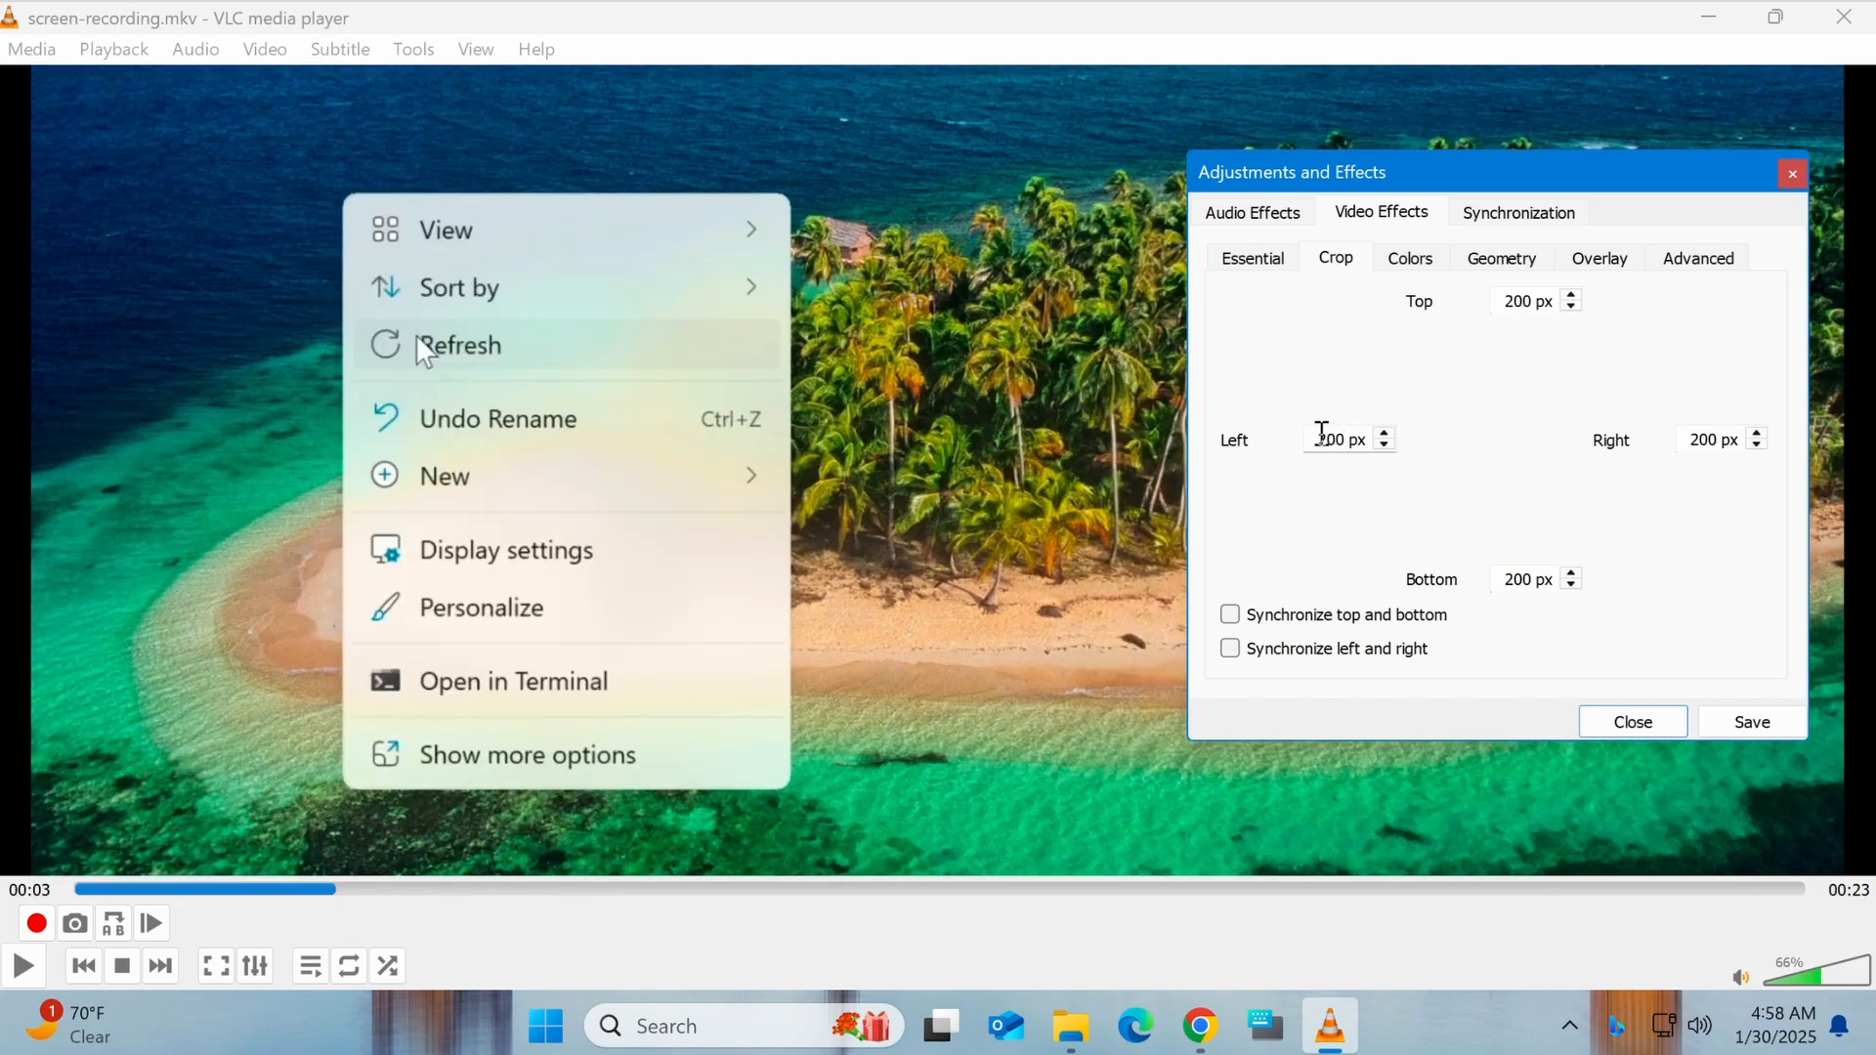
Step: Preview the Color extraction effect, turn it off again, and enable Color threshold with color FF0000
click(1411, 262)
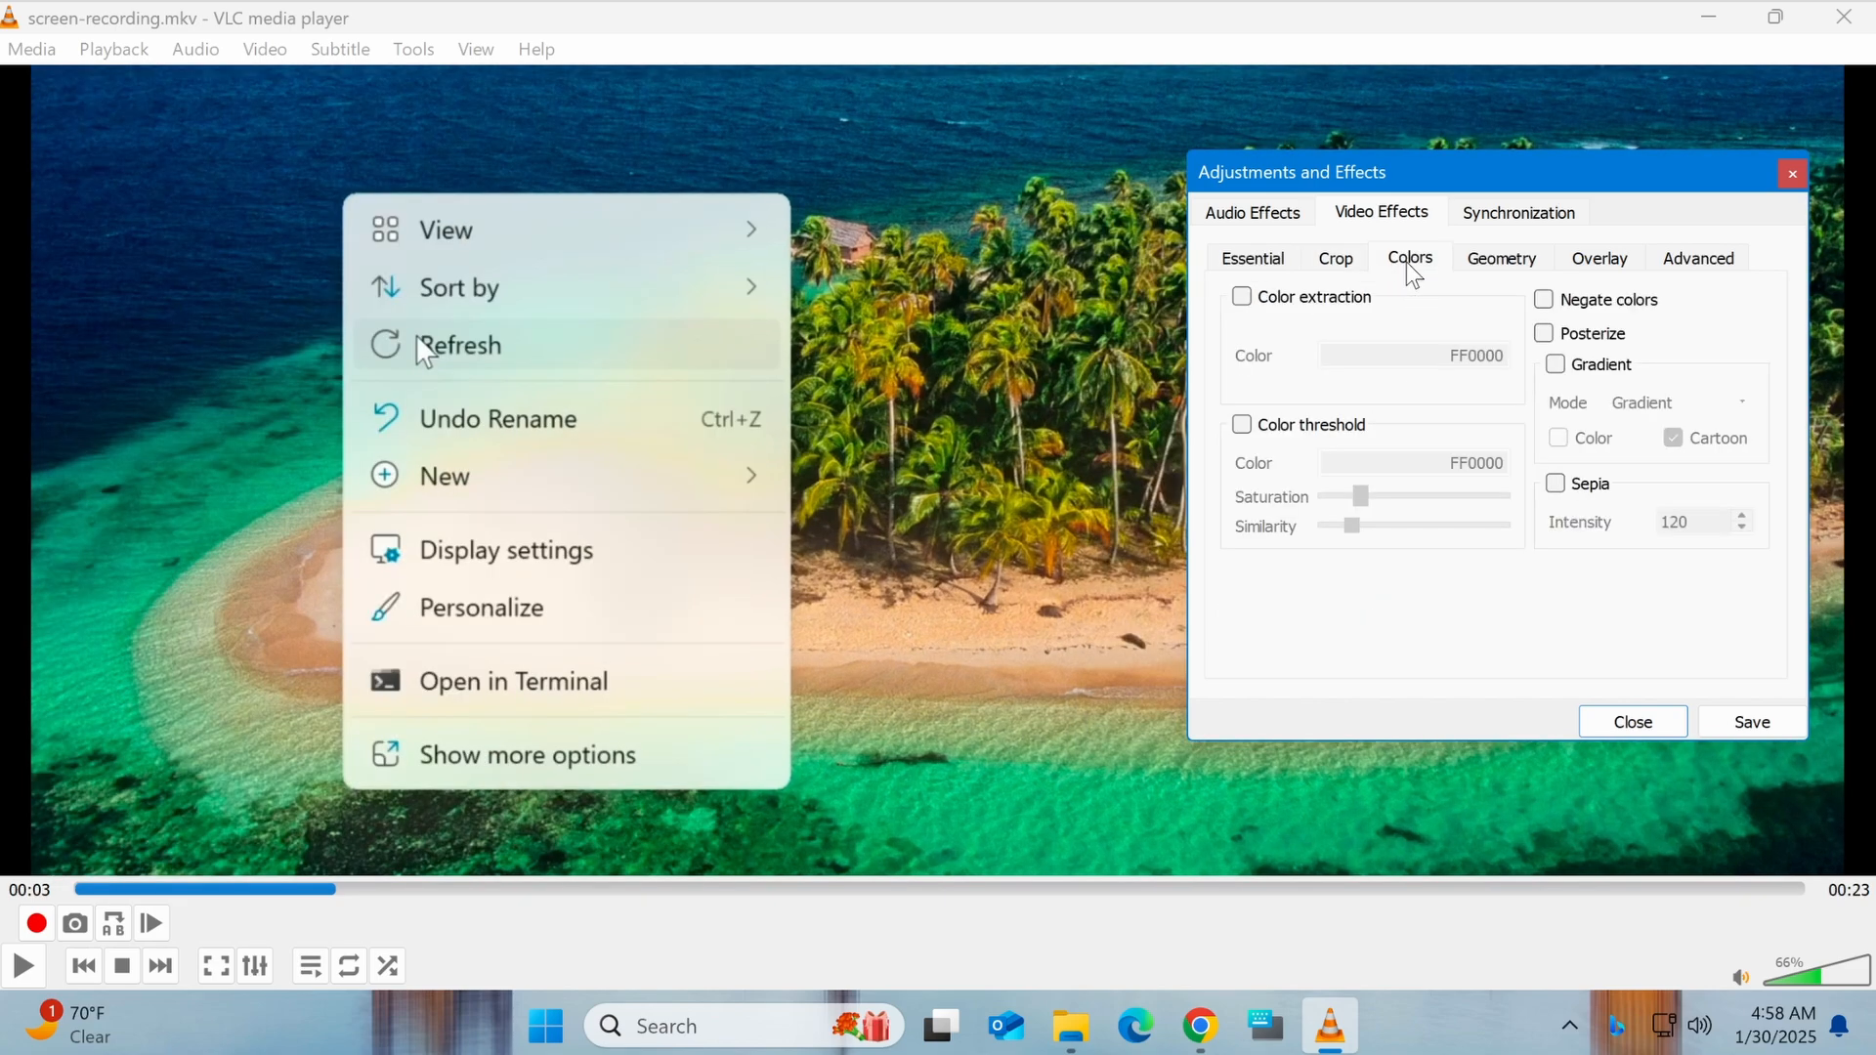
click(1340, 295)
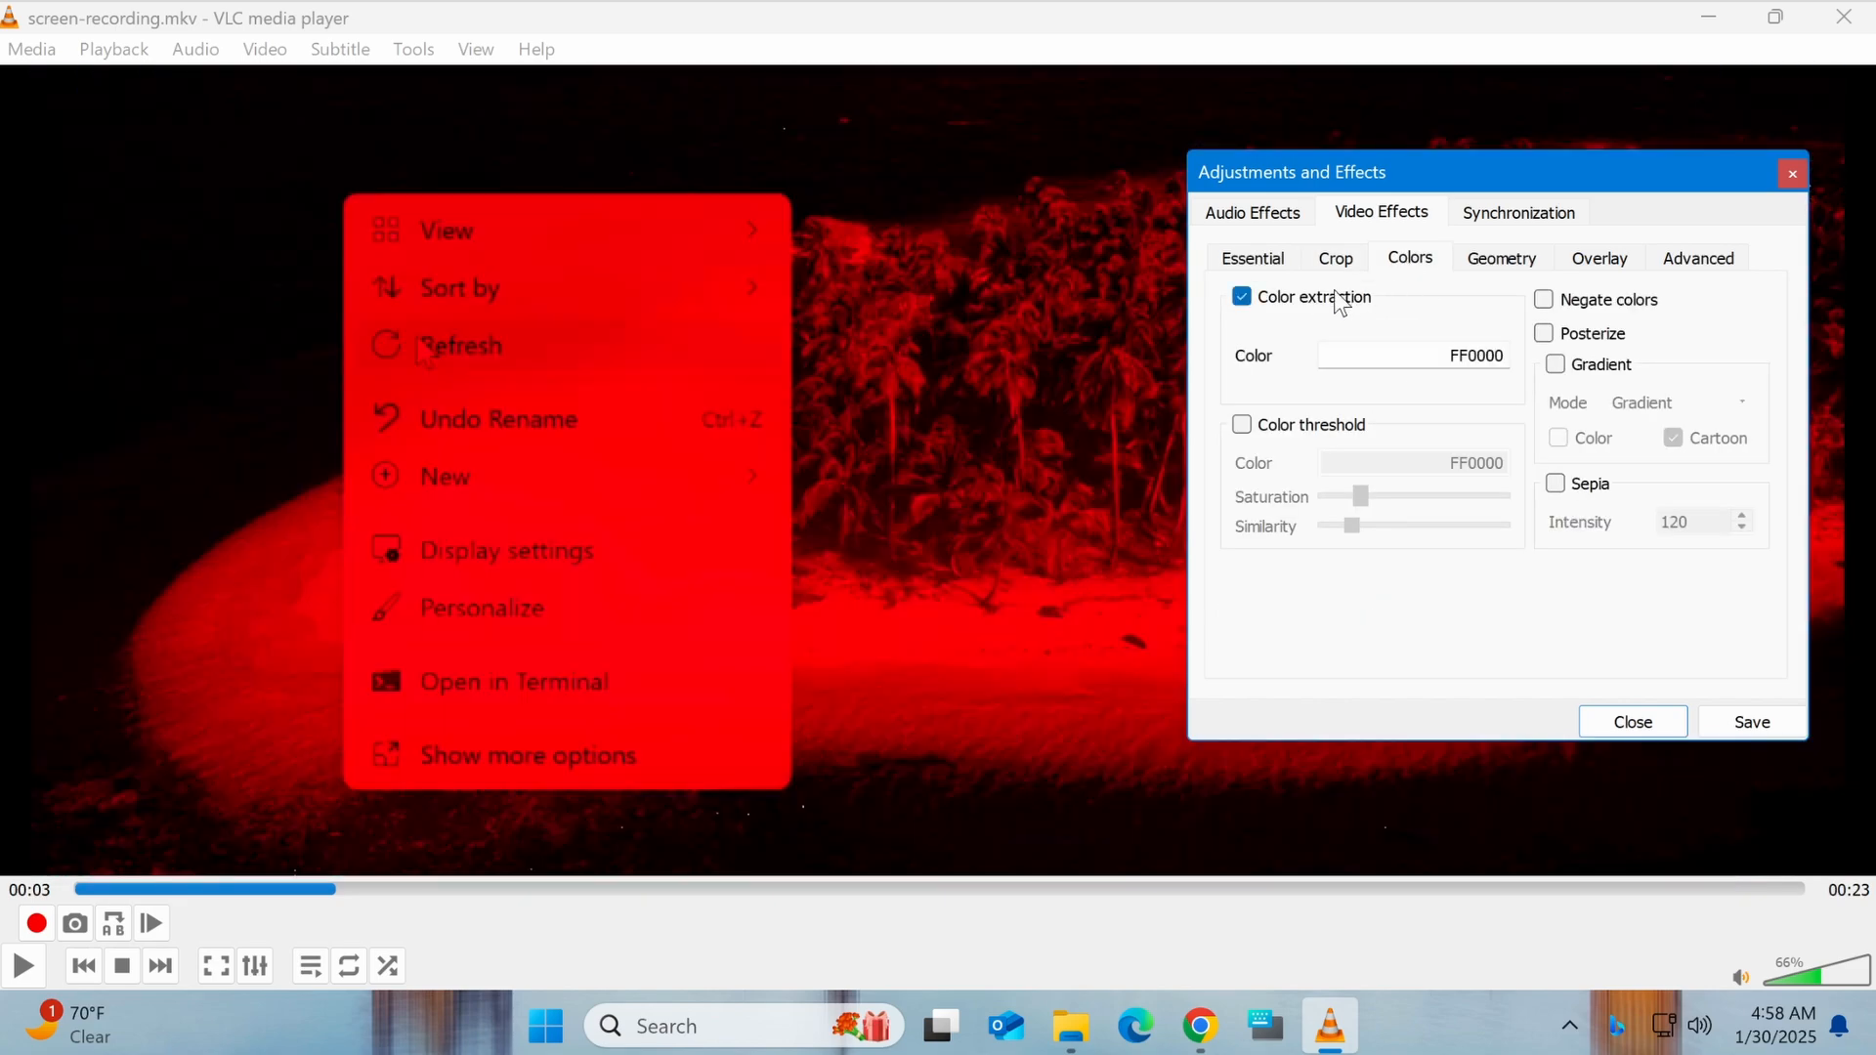
click(1338, 298)
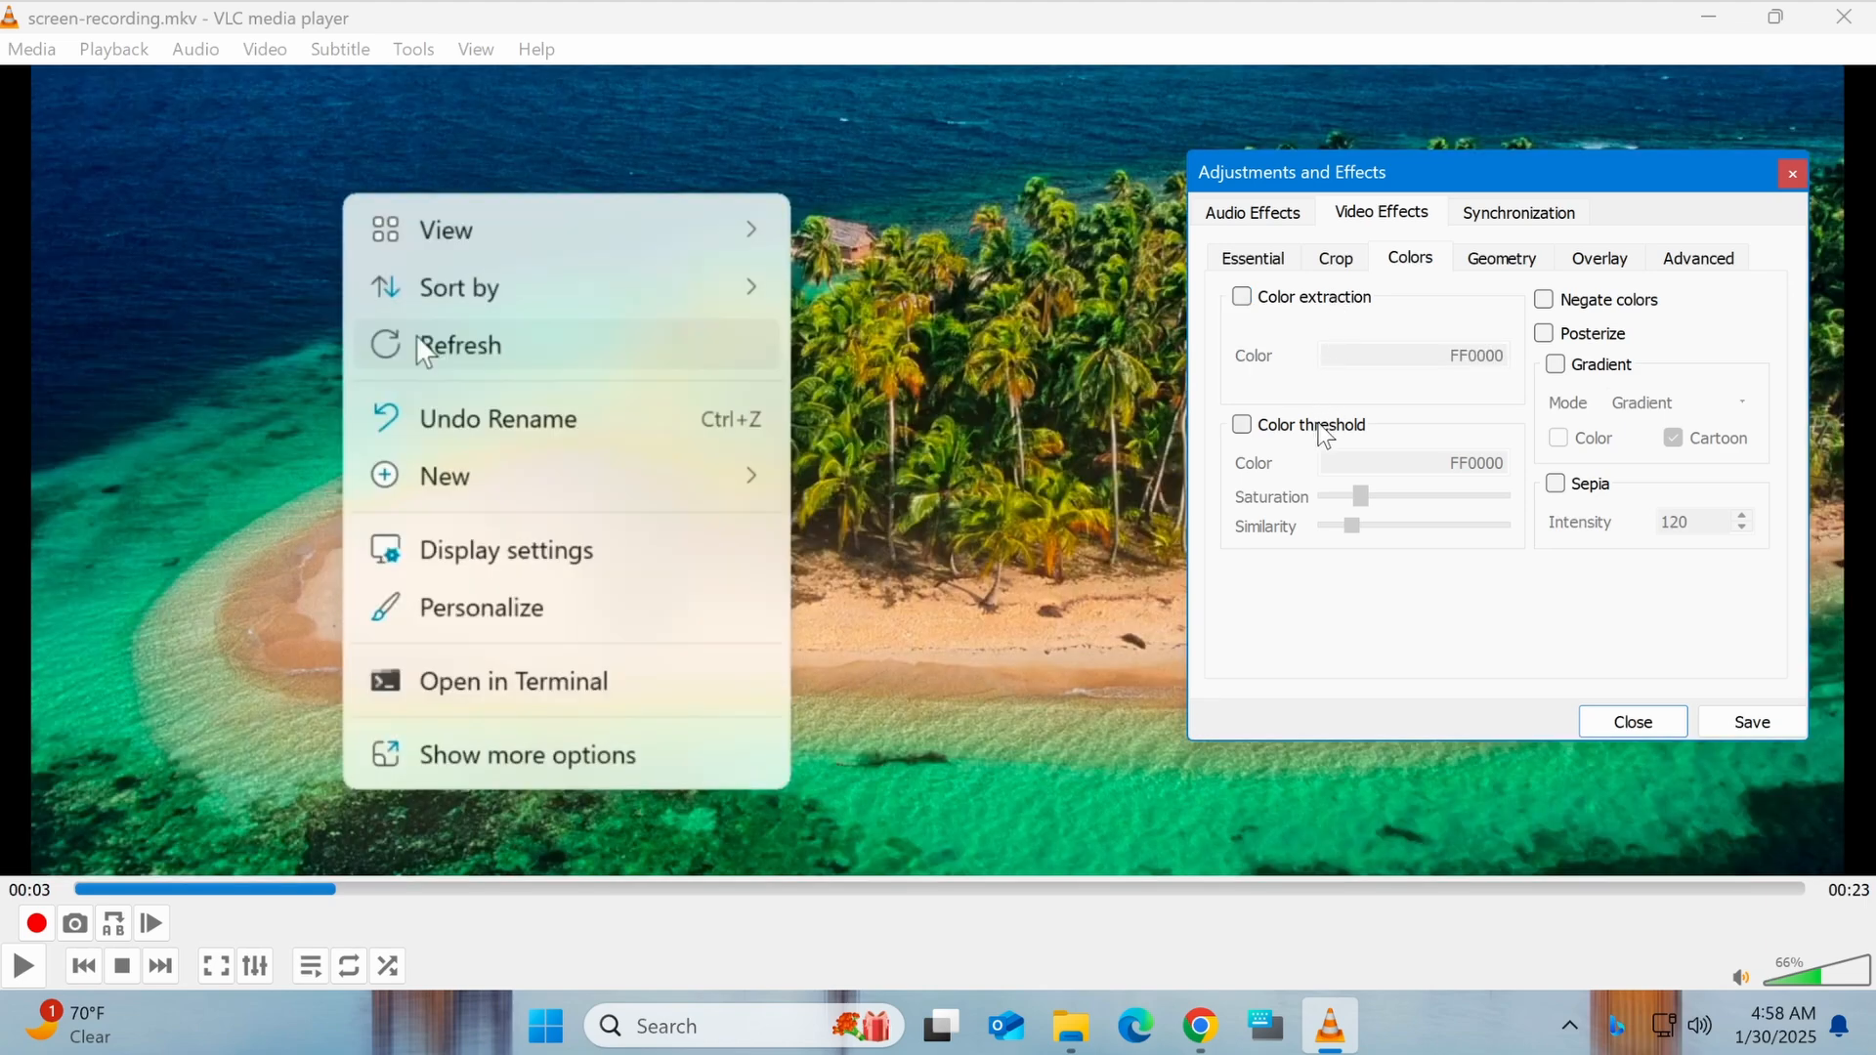
click(1321, 430)
click(1323, 436)
click(1323, 436)
Step: Add logo.png from the Desktop as a logo overlay on the video and set its left offset to 1000 px
click(1614, 266)
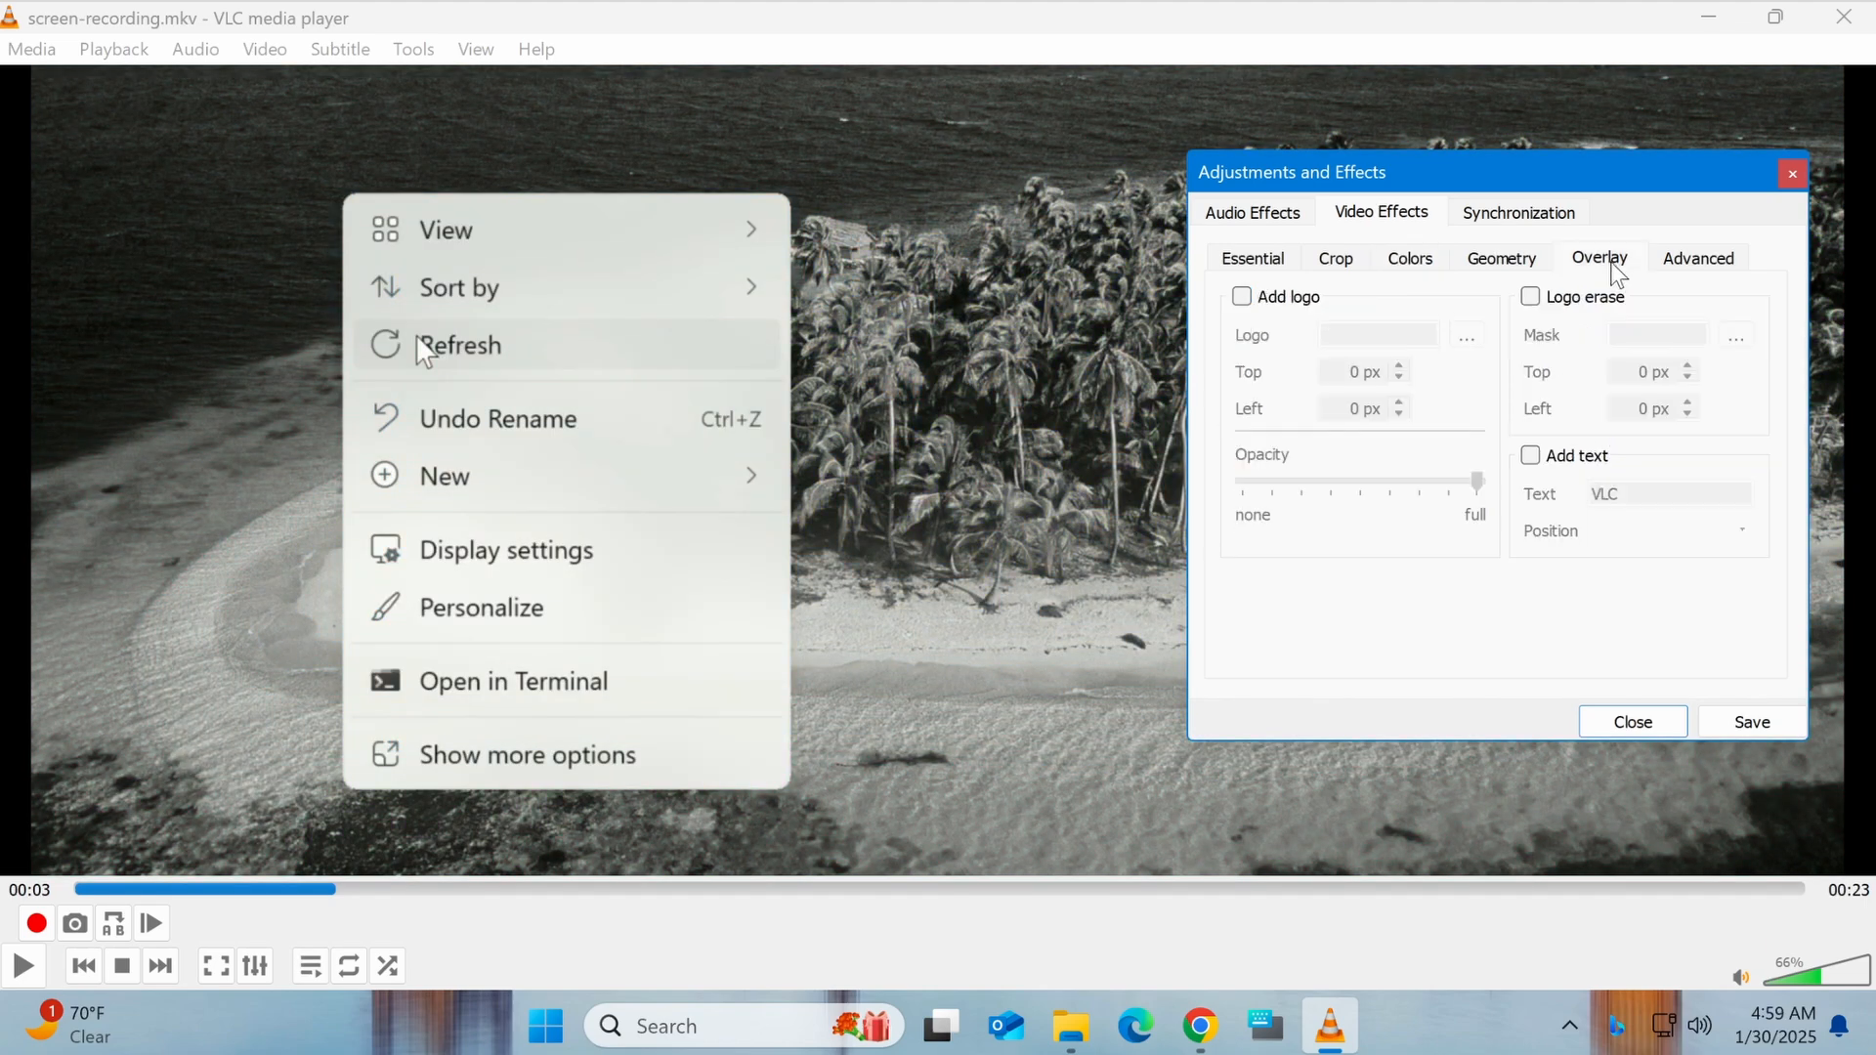
click(1291, 303)
click(1468, 337)
double_click(1270, 430)
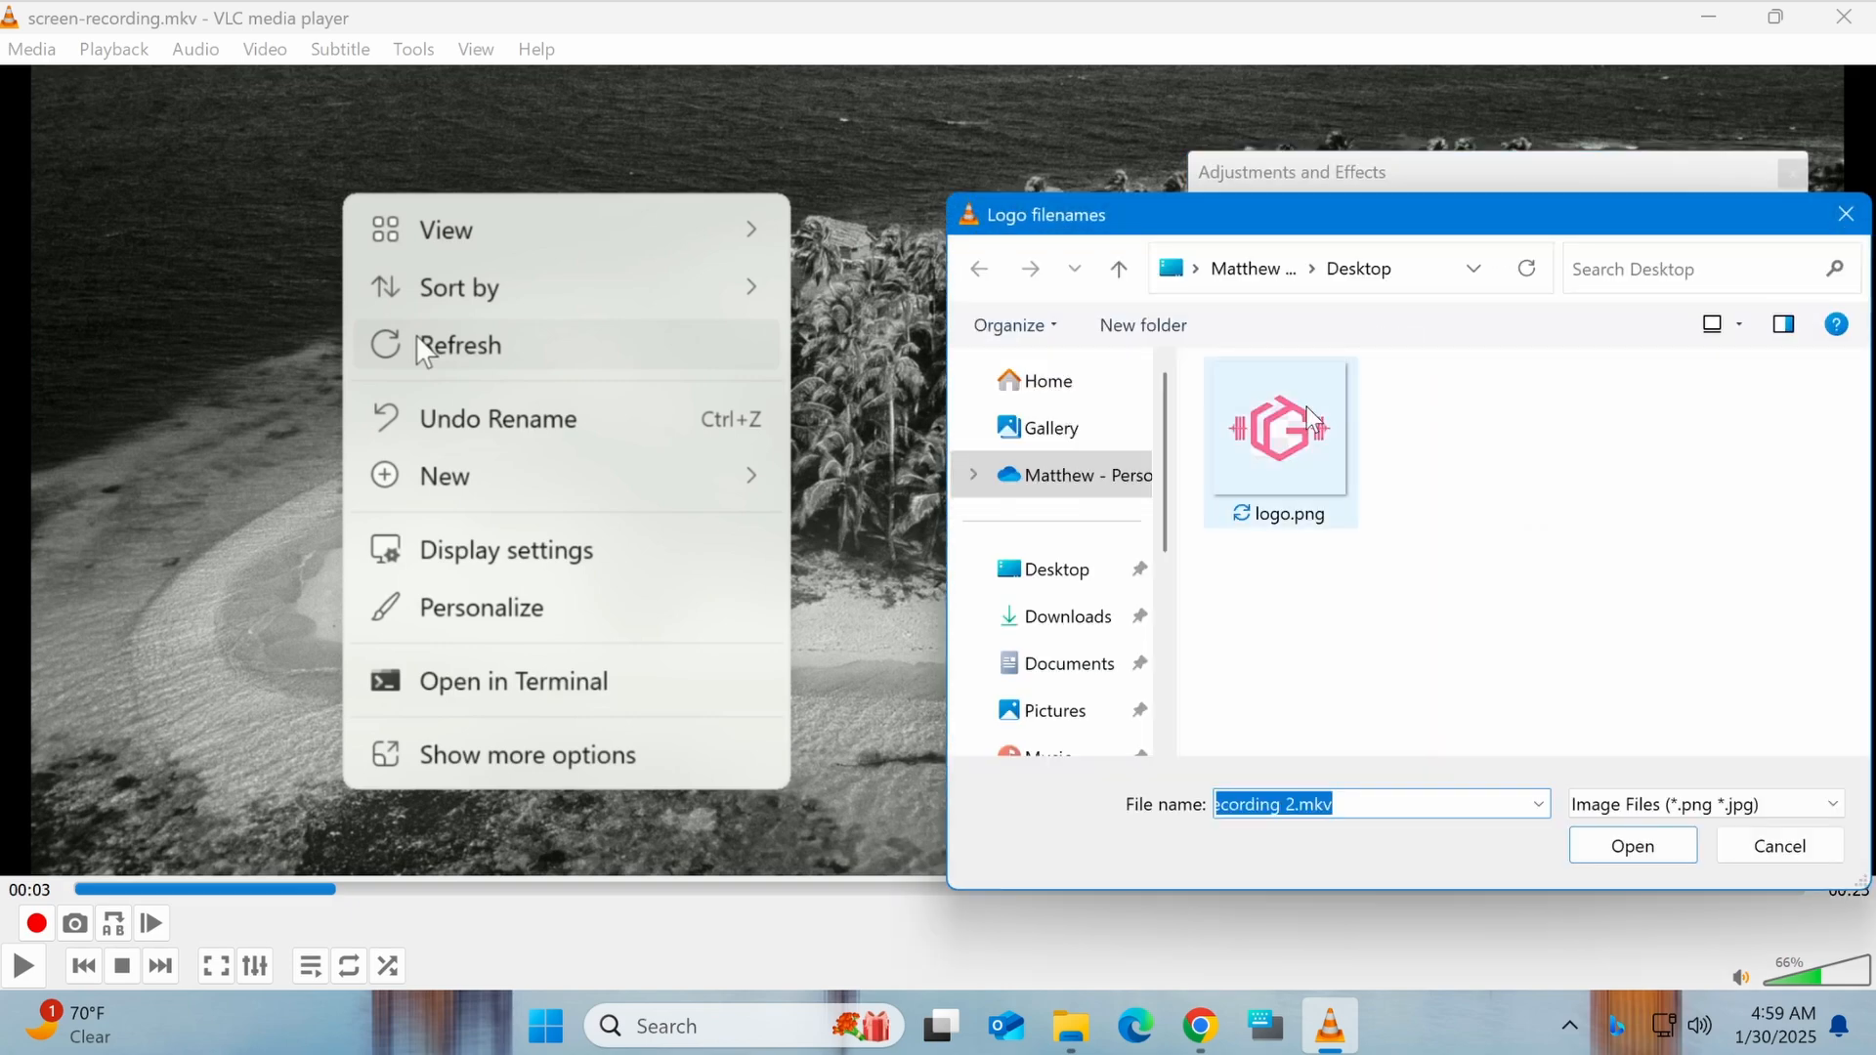
click(1400, 402)
text(000)
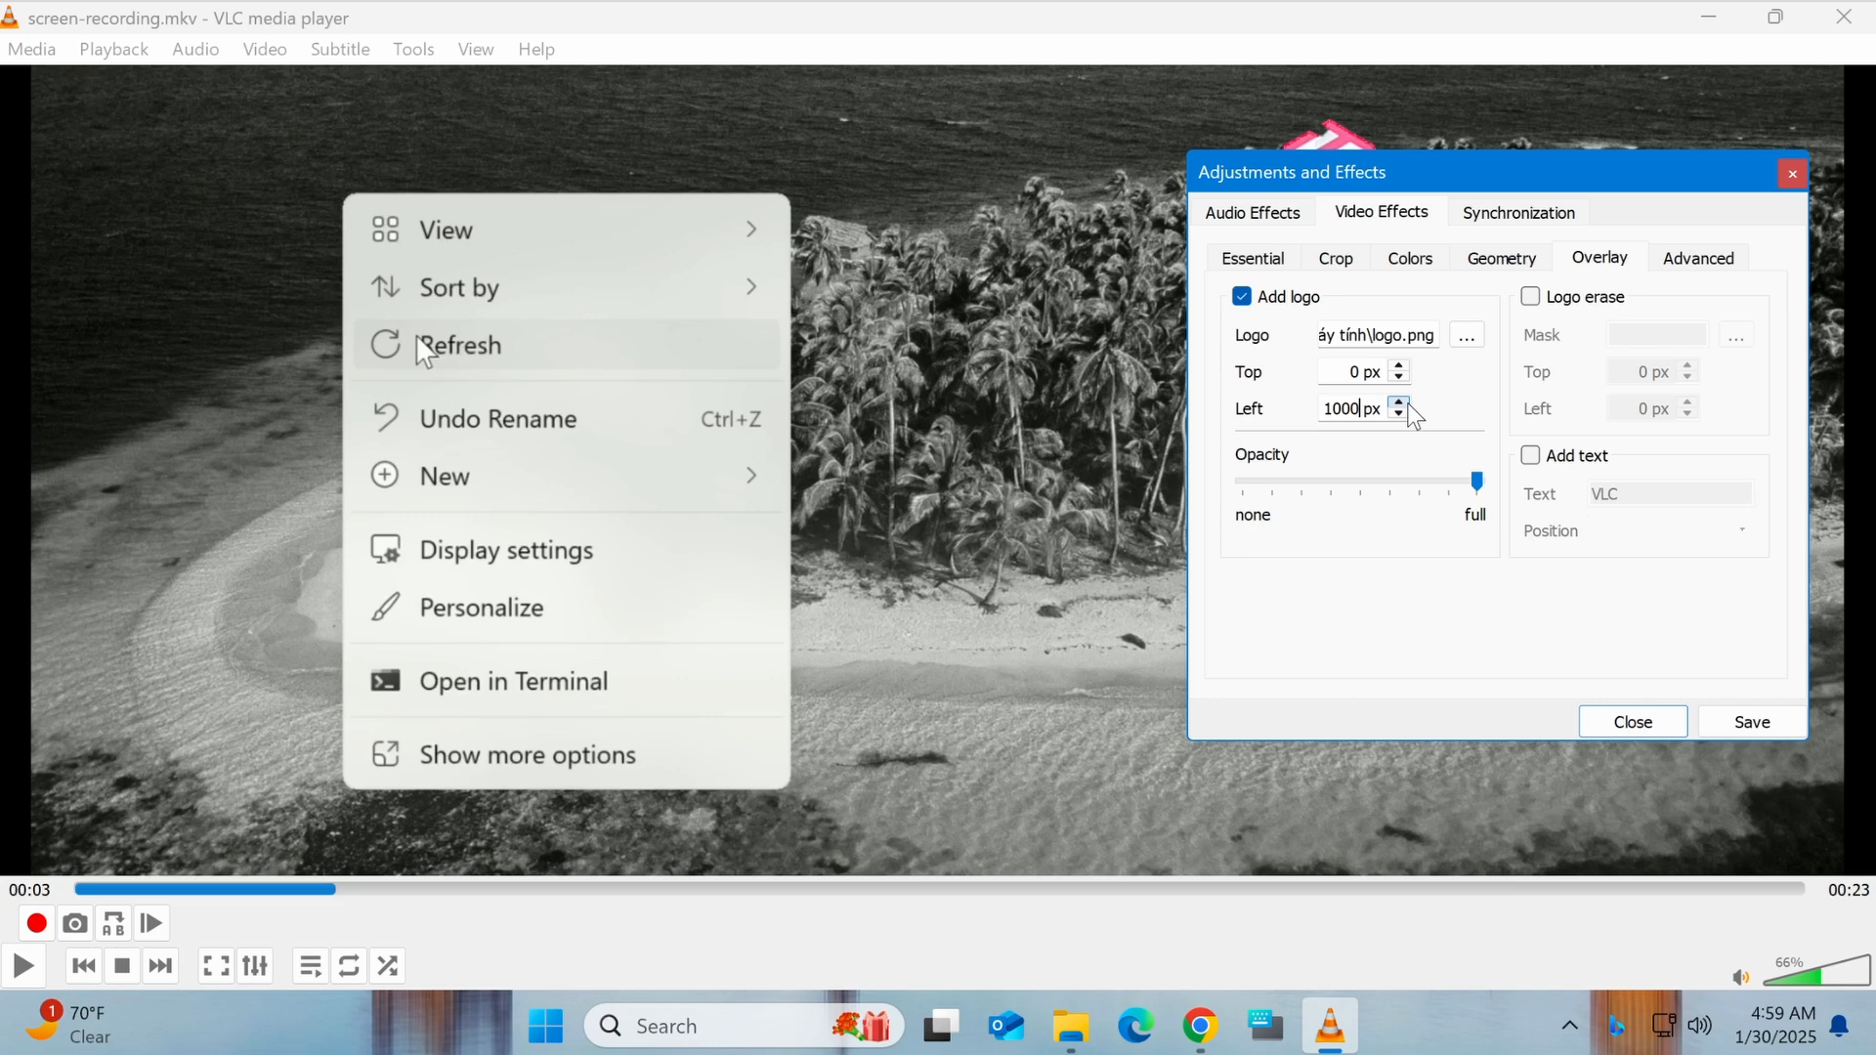
Step: Set the logo overlay's left offset to 1500 px and adjust its opacity, ending at full
drag(1424, 179, 1429, 332)
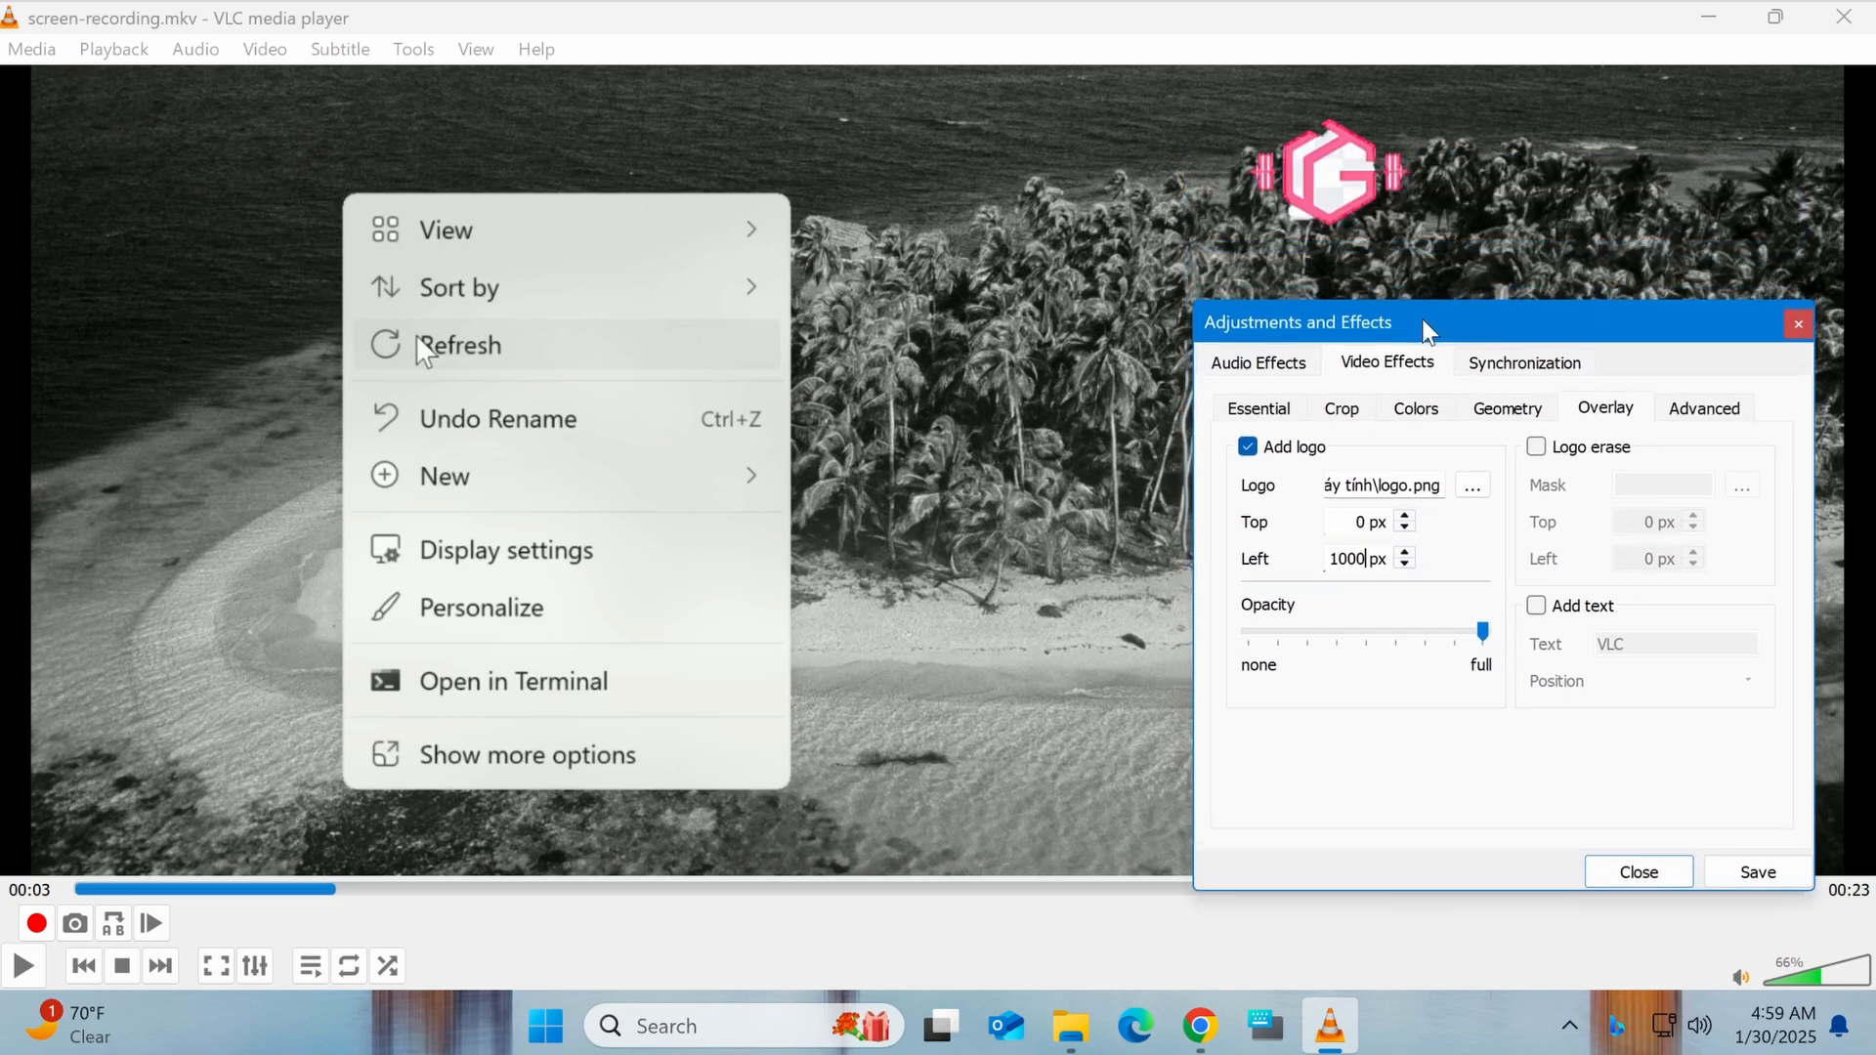
click(1347, 572)
key(BackSpace)
text(5)
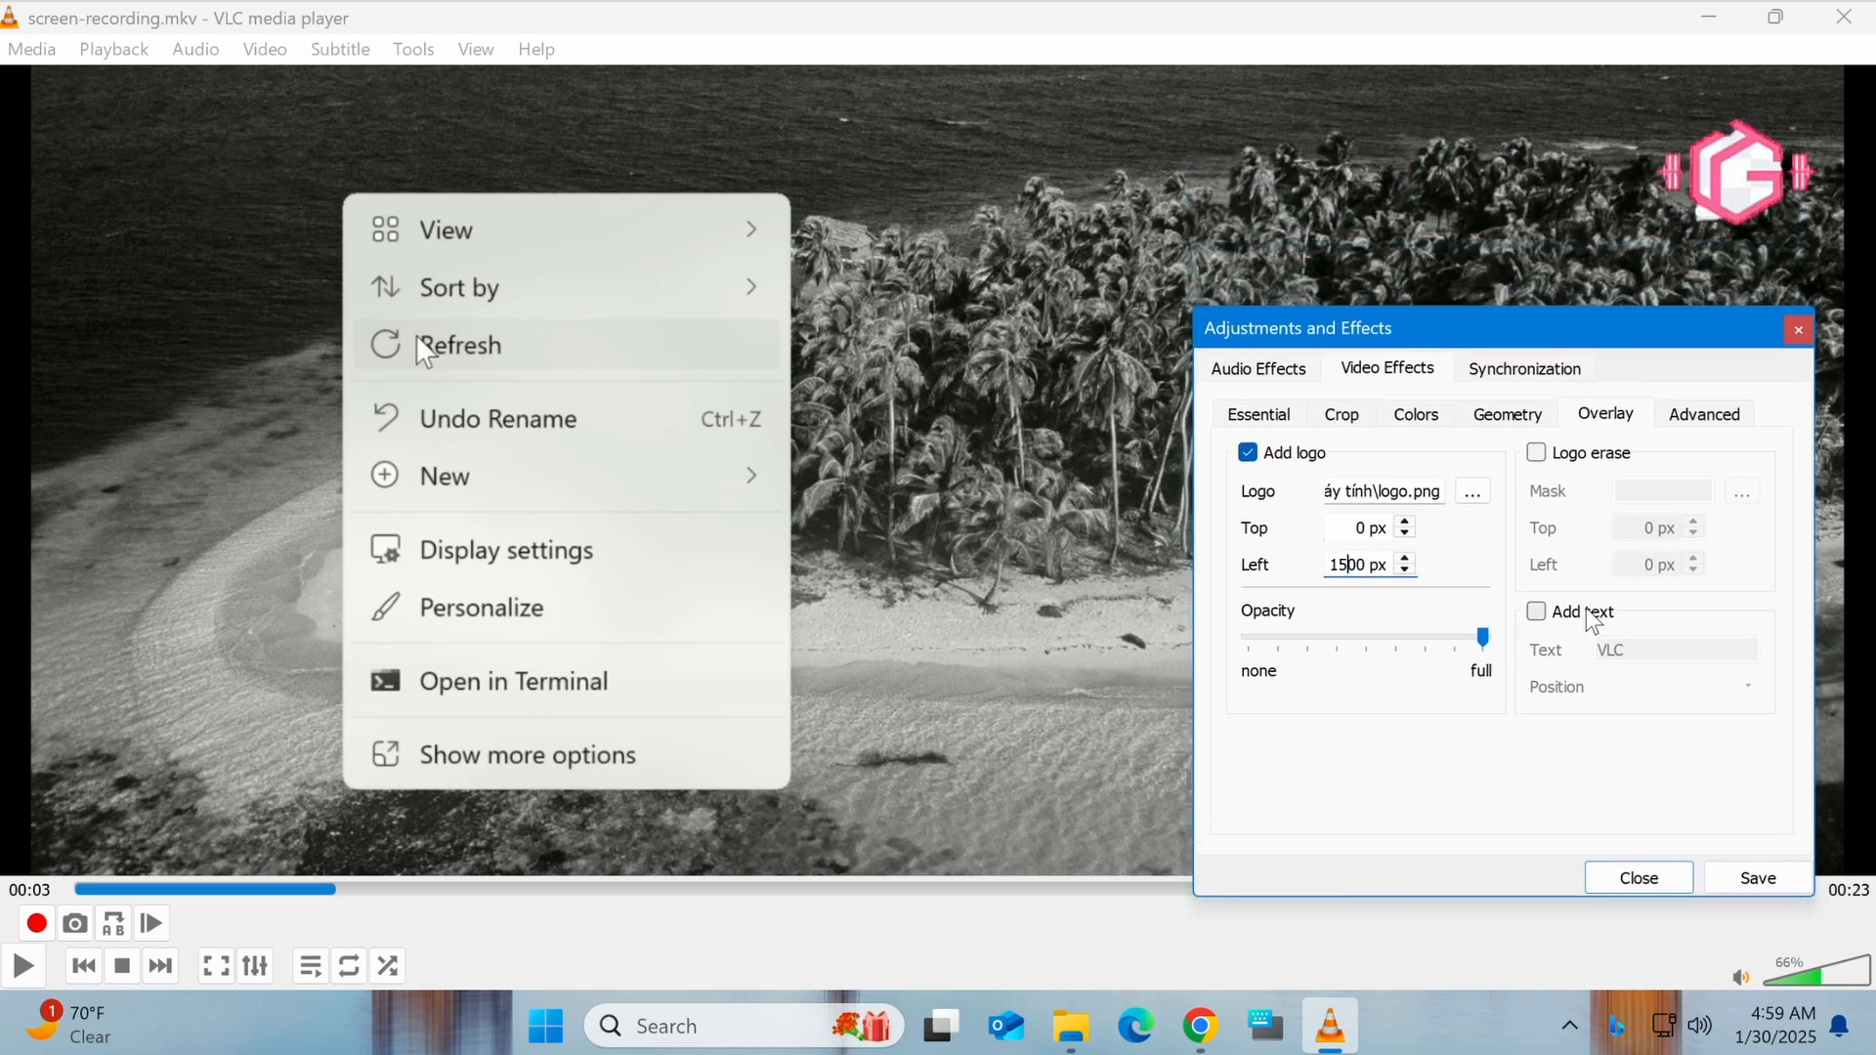
mouse_move(1481, 640)
mouse_down()
mouse_move(1258, 653)
mouse_move(1272, 670)
mouse_move(1485, 645)
mouse_up()
Step: Turn off the logo overlay and add a text overlay reading "Your text here" to the video
click(1301, 461)
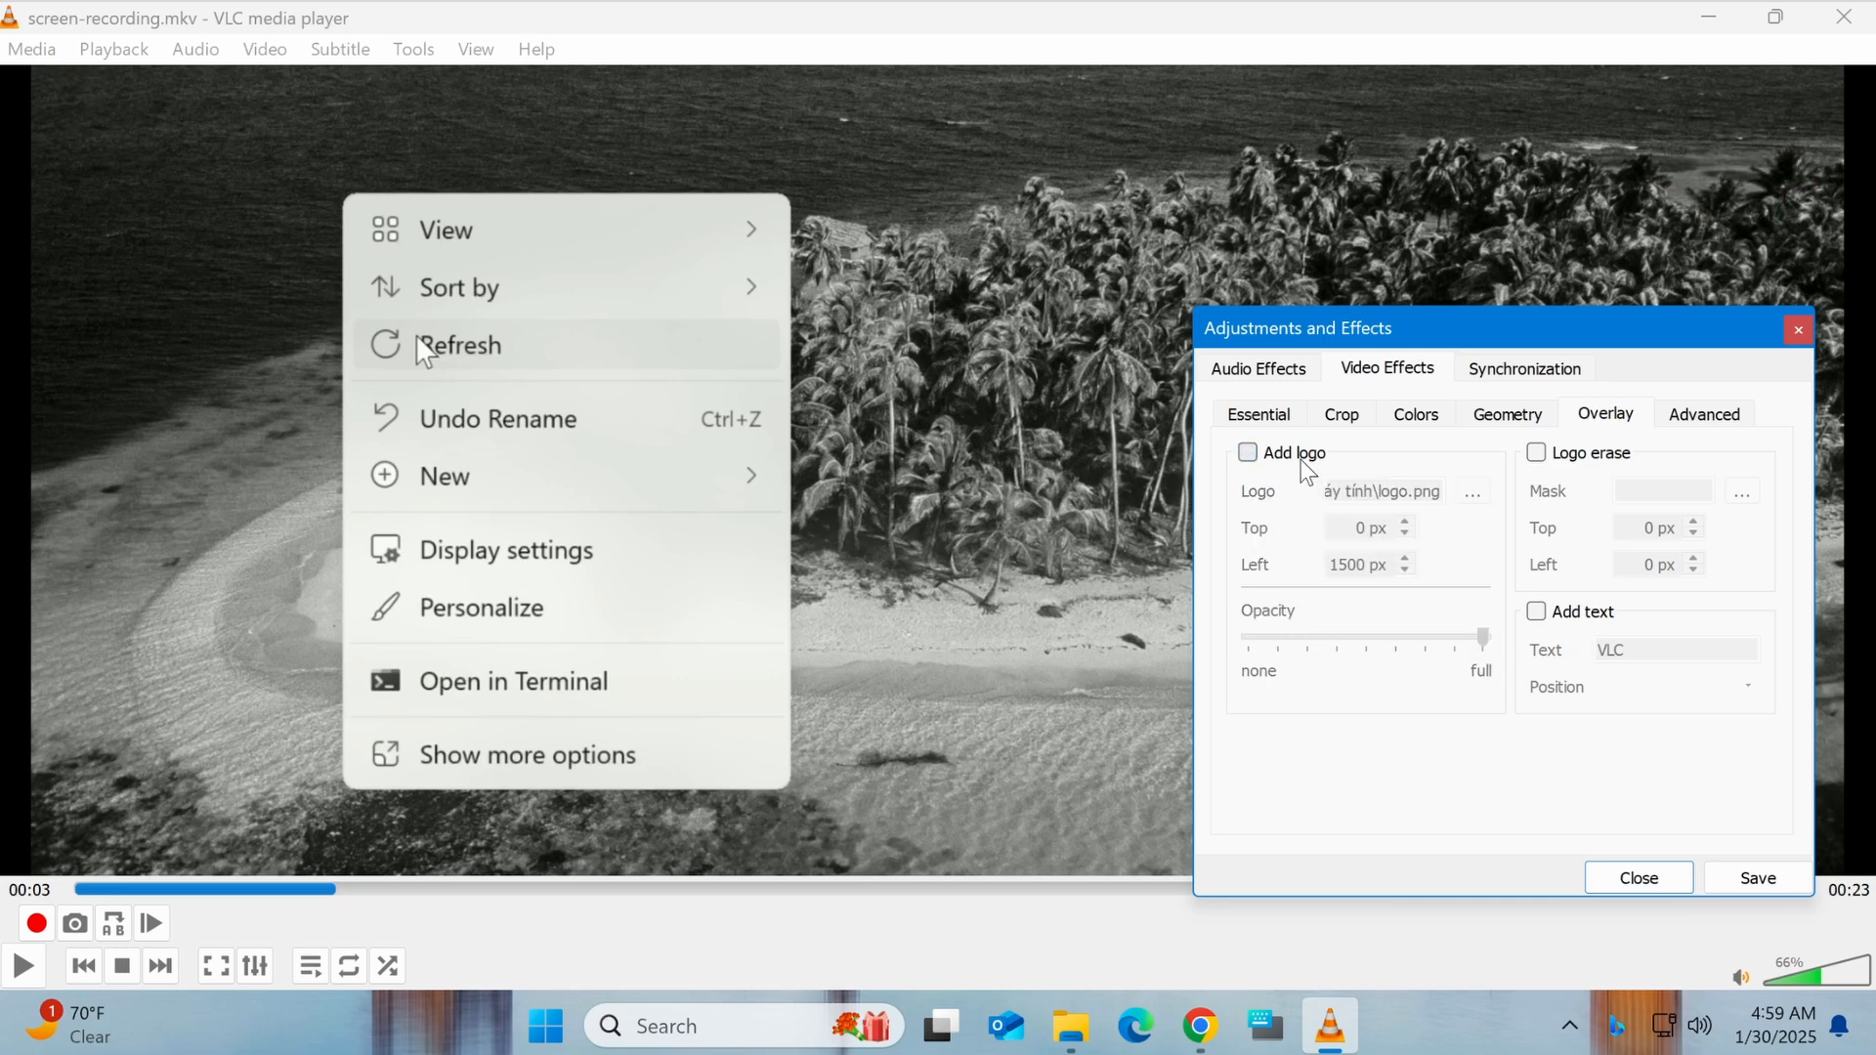
click(1571, 619)
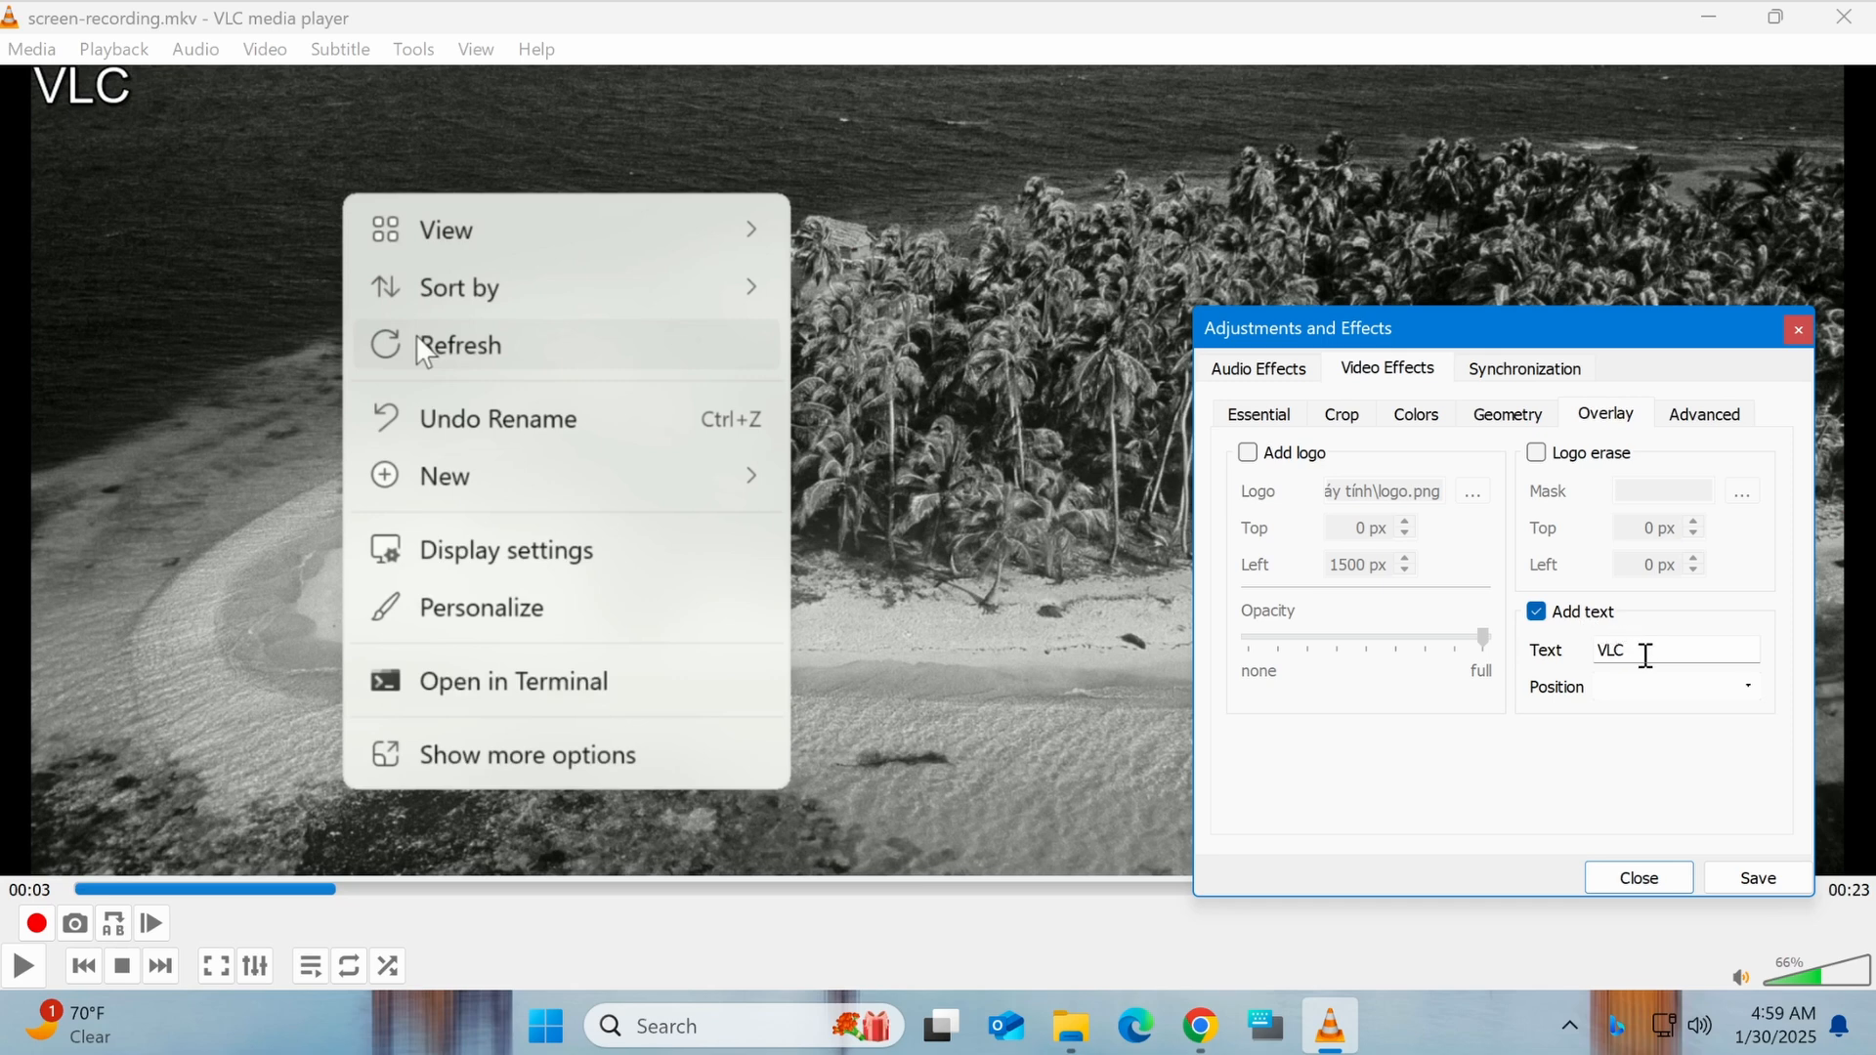
key(BackSpace)
key(BackSpace)
key(BackSpace)
text(Your text here)
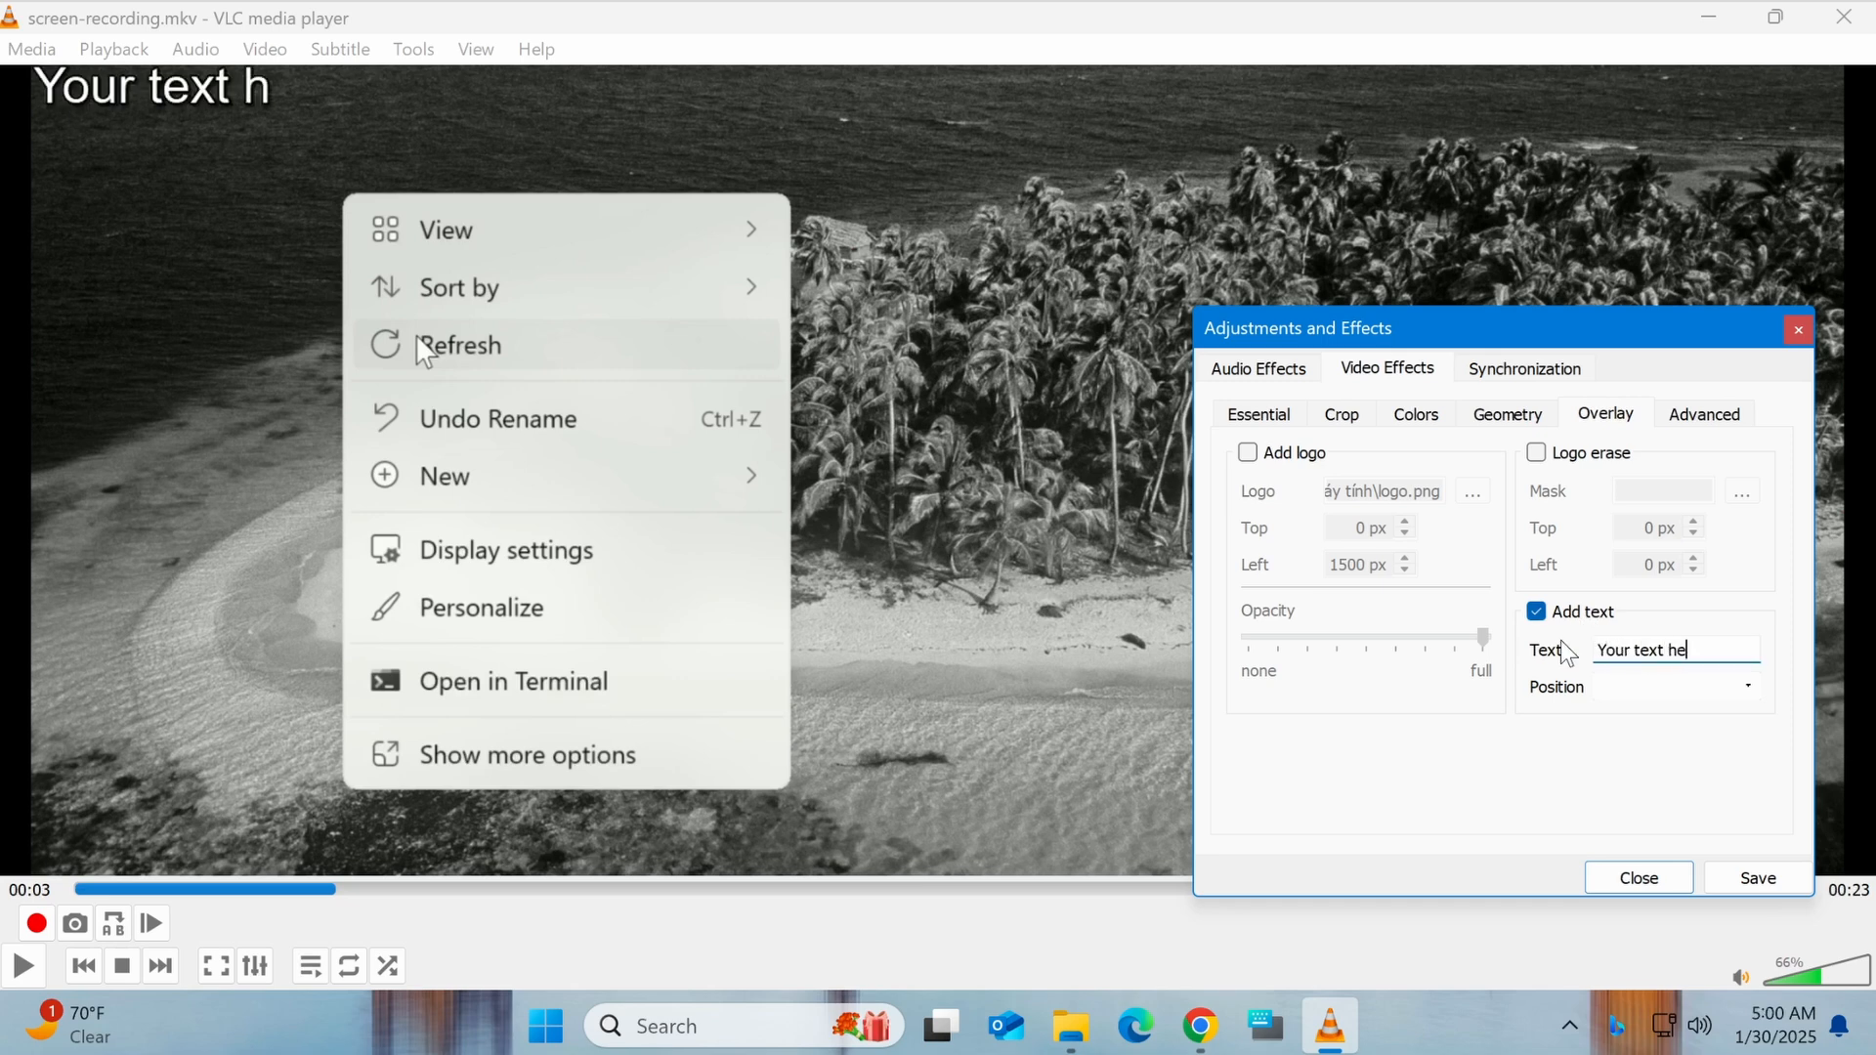
Step: Position the text overlay at Right, clear the effects dialog out of its way, and change the position to Bottom
click(1748, 688)
click(1651, 749)
drag(1671, 338, 1222, 186)
click(1221, 531)
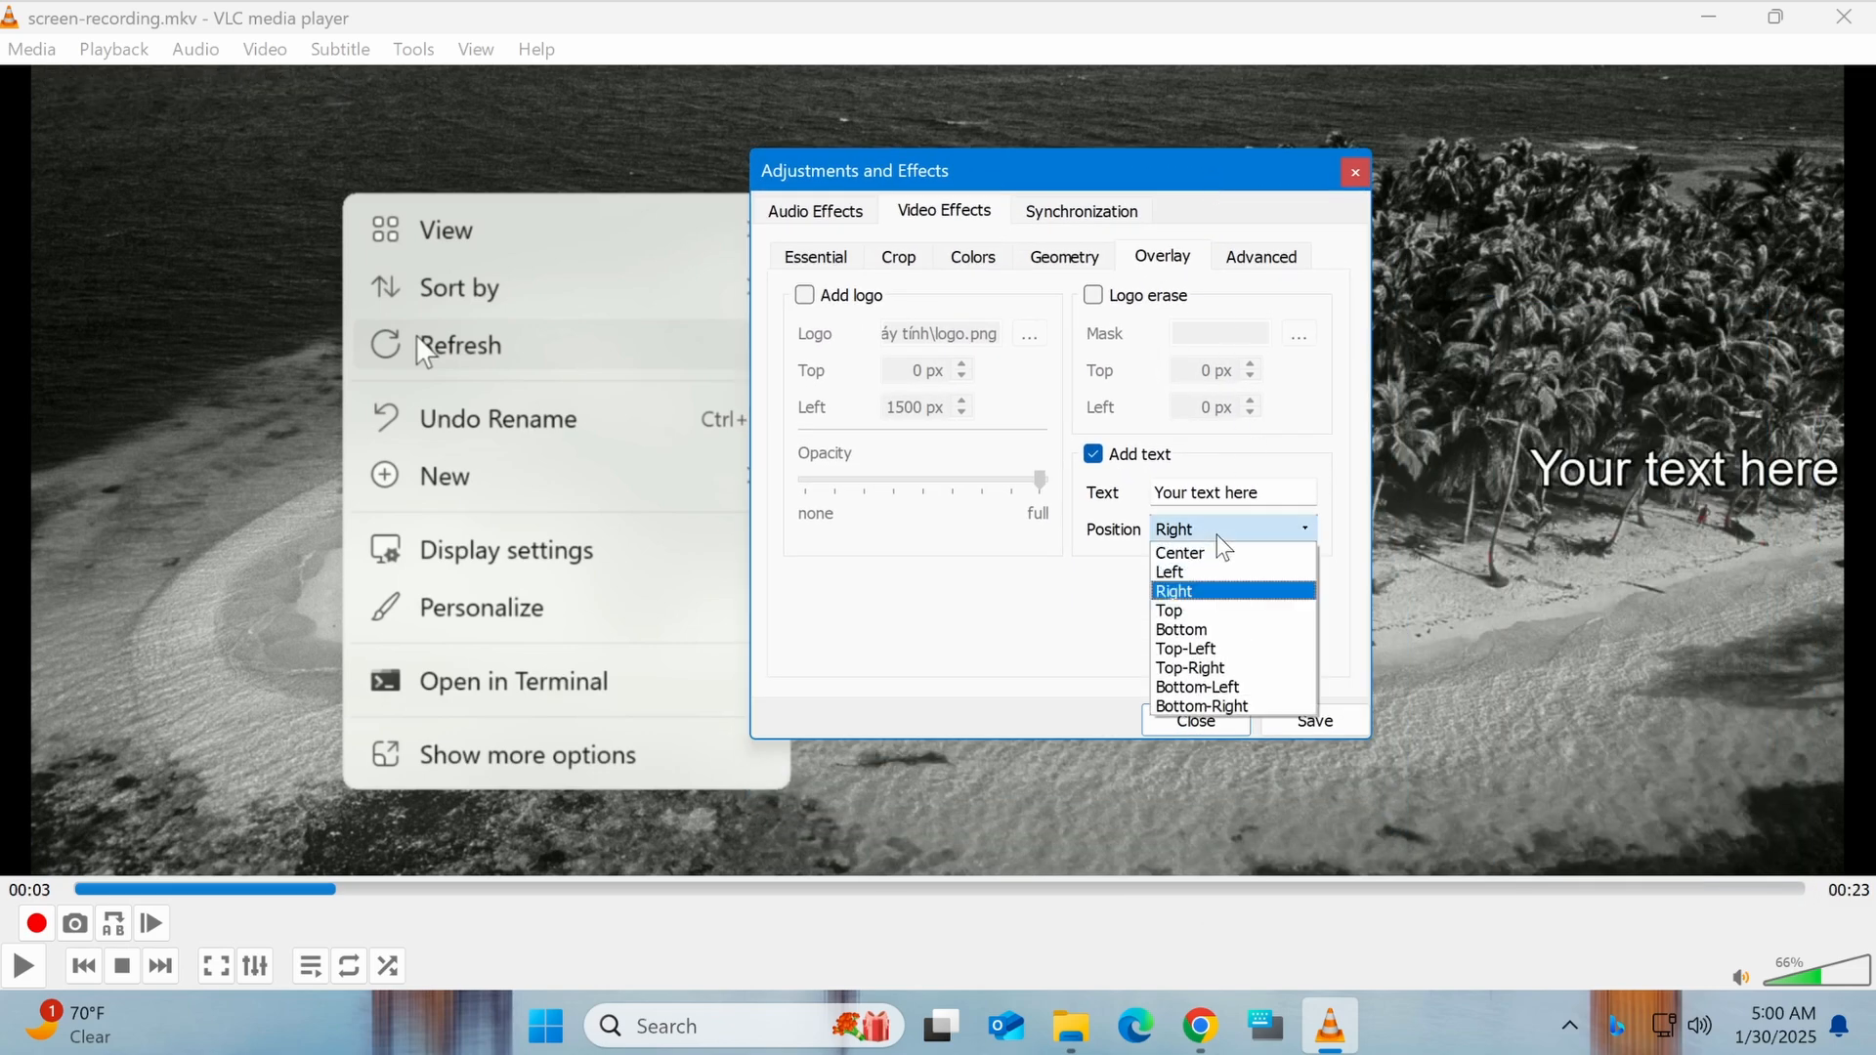
click(1234, 631)
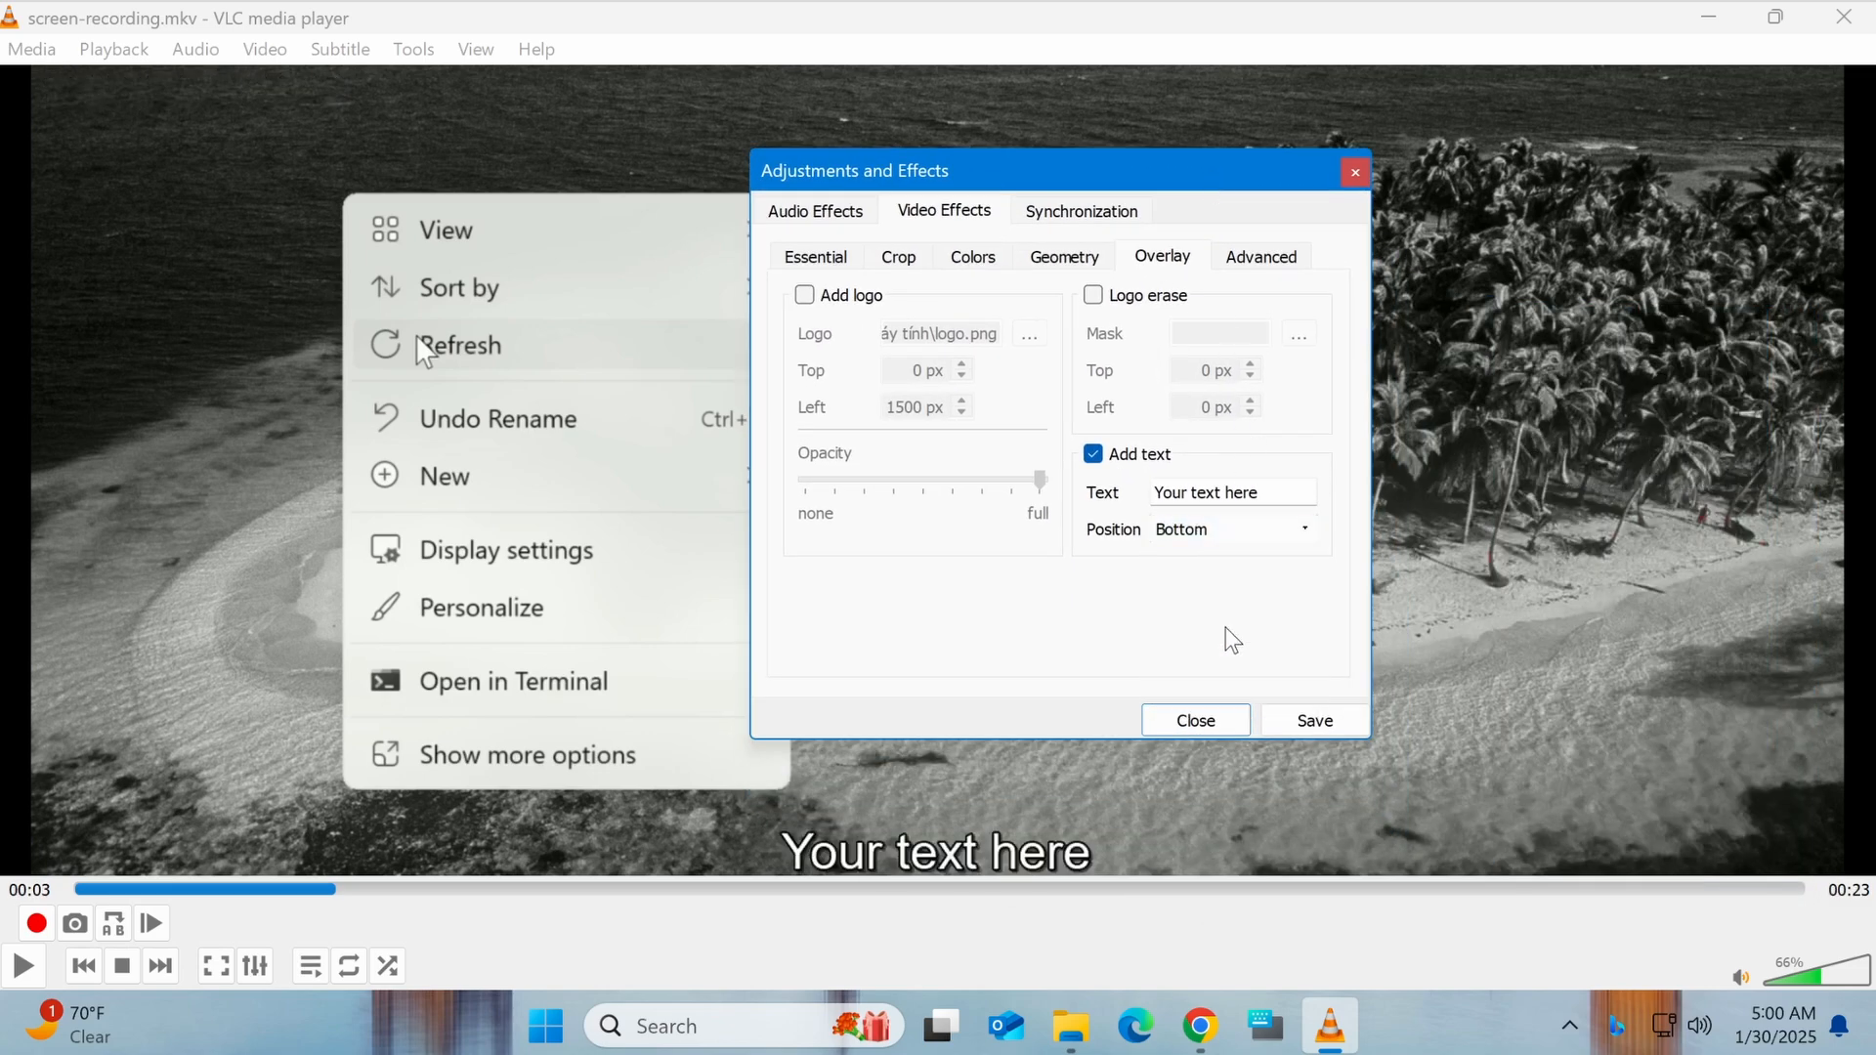
Step: Try the Anti-Flickering effect and Motion blur at its maximum factor, turning each one off again
click(1261, 257)
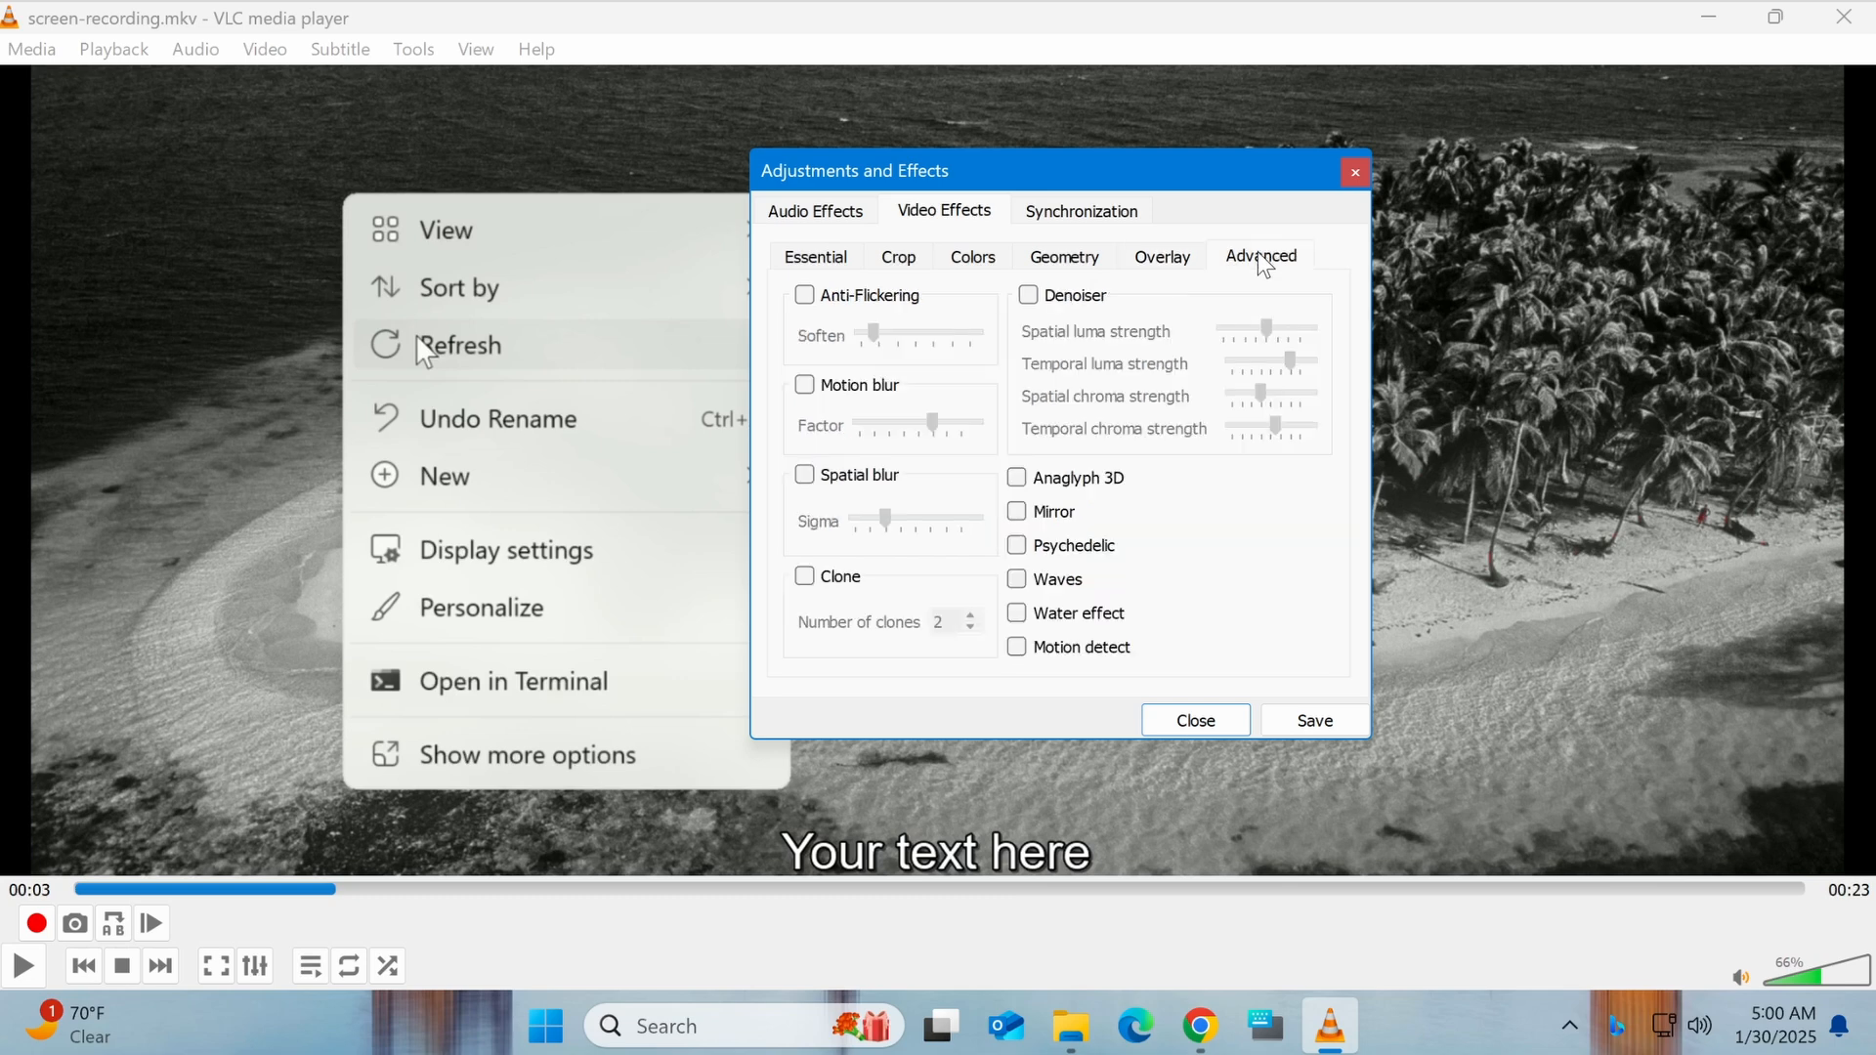
click(862, 298)
click(865, 304)
click(896, 388)
drag(911, 434, 1111, 450)
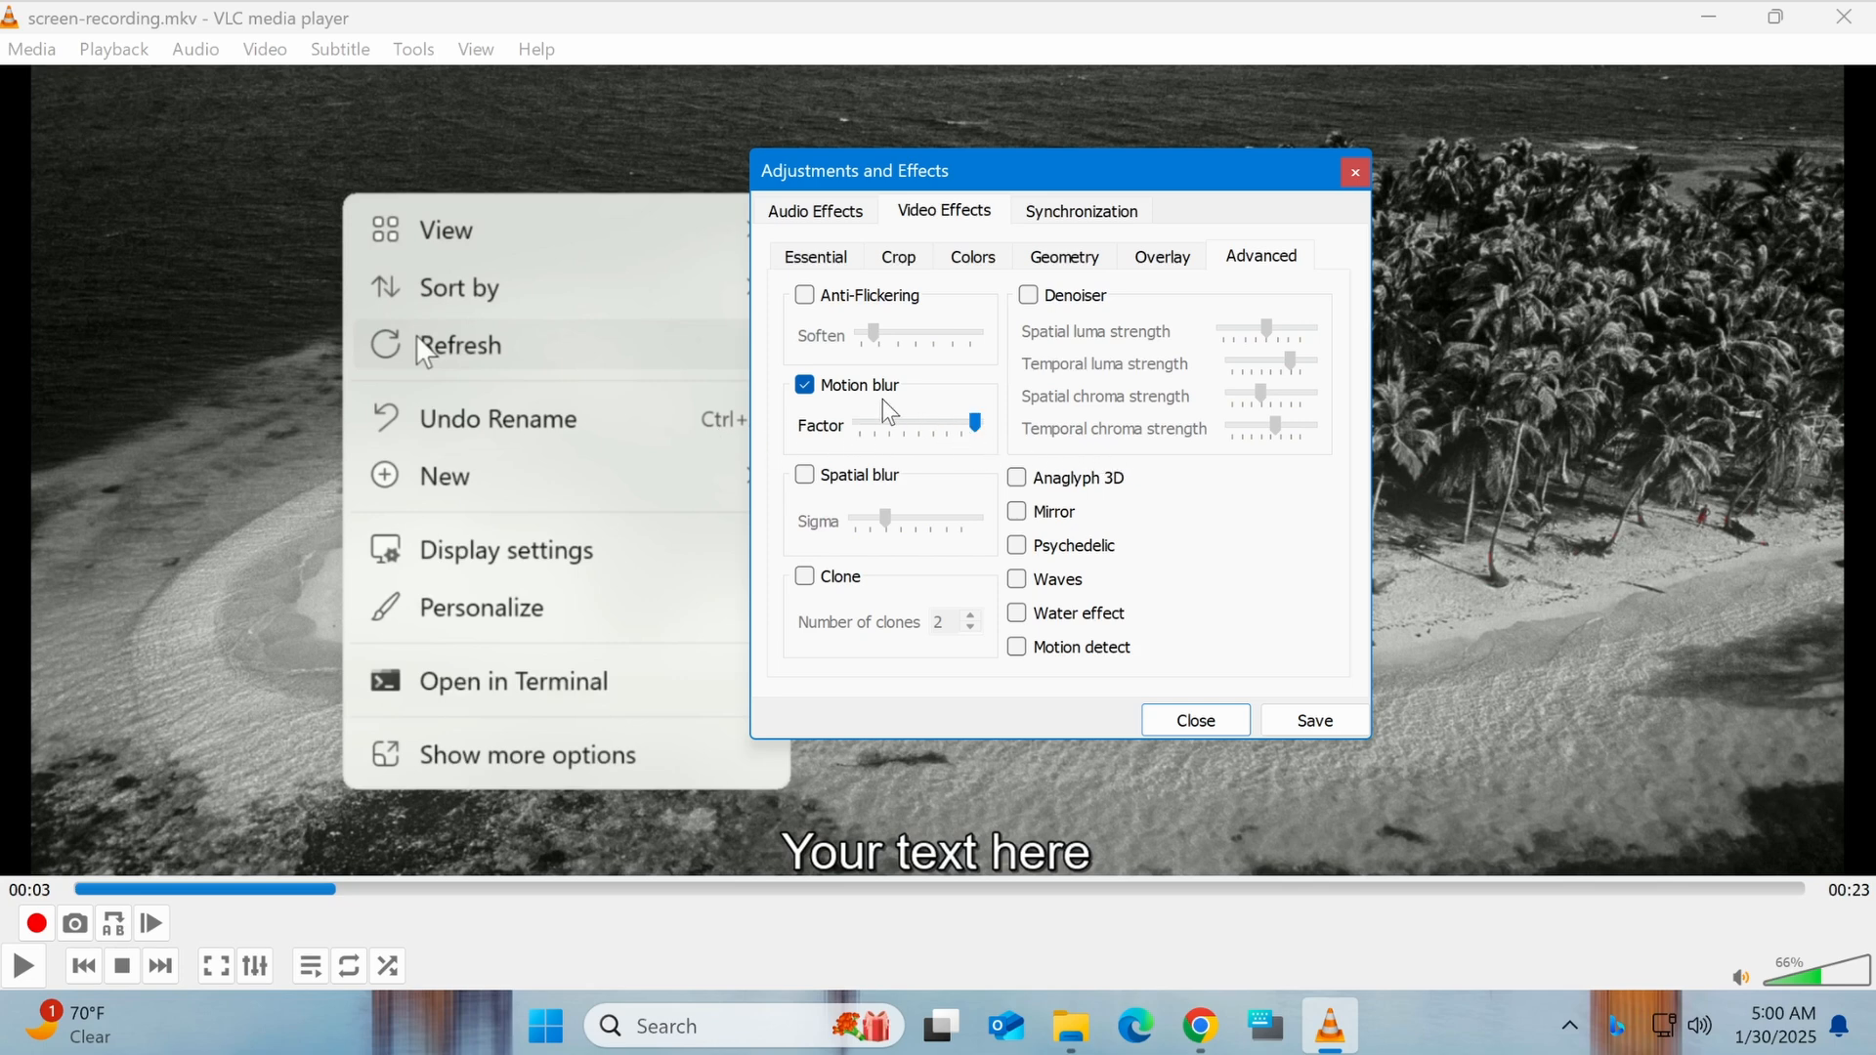
click(856, 388)
Step: Save the video effects settings and close the Adjustments and Effects dialog
click(1344, 728)
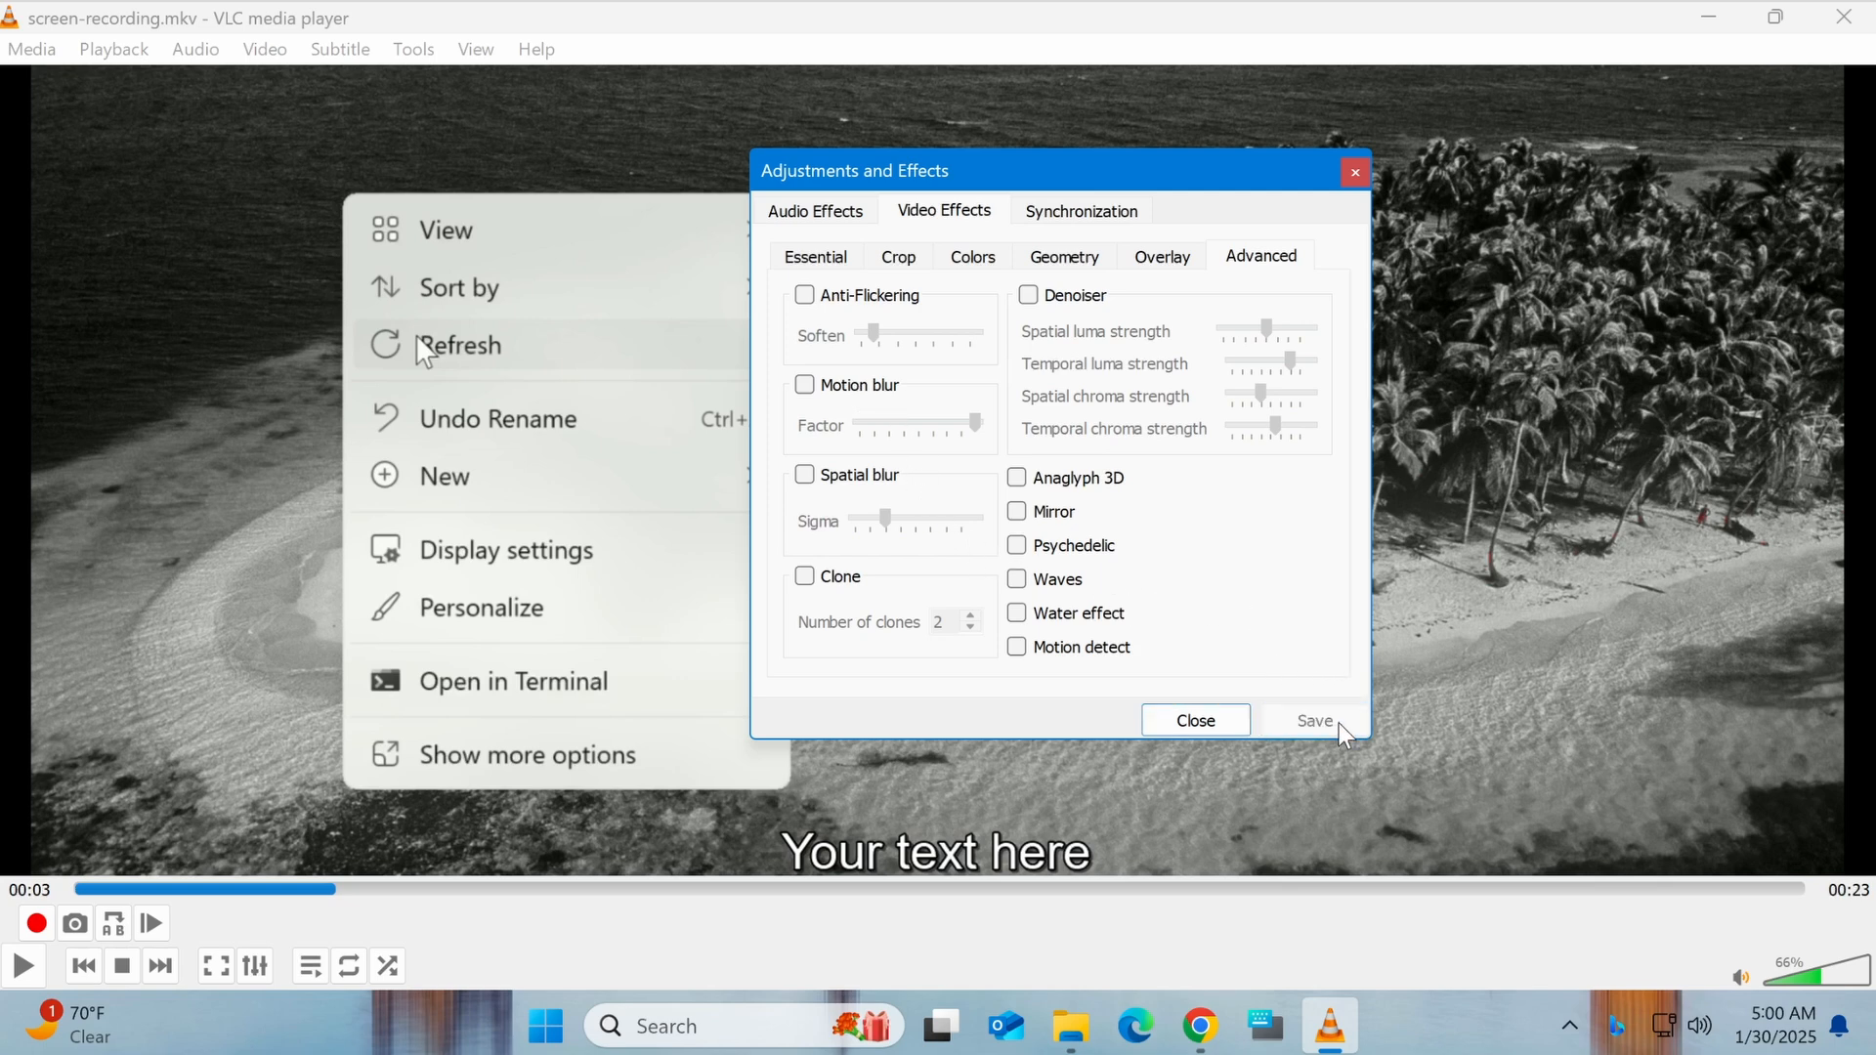
click(1198, 723)
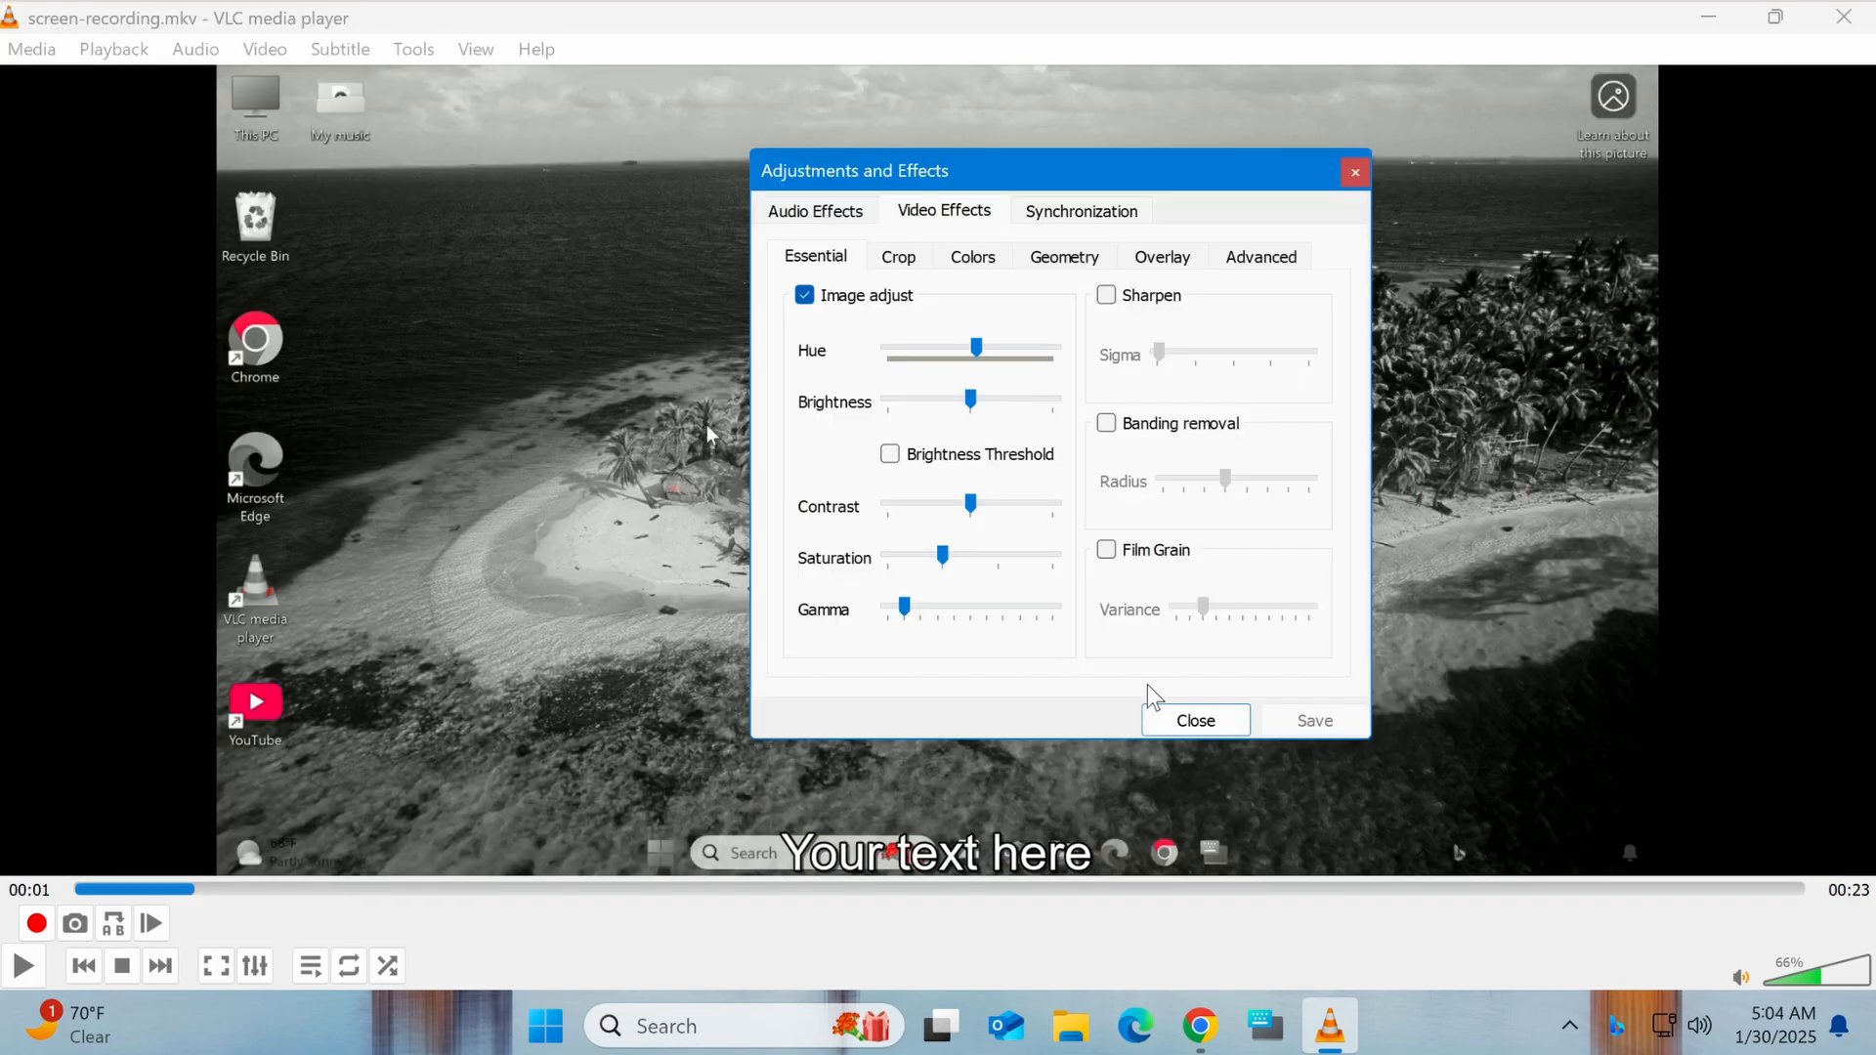
click(1203, 720)
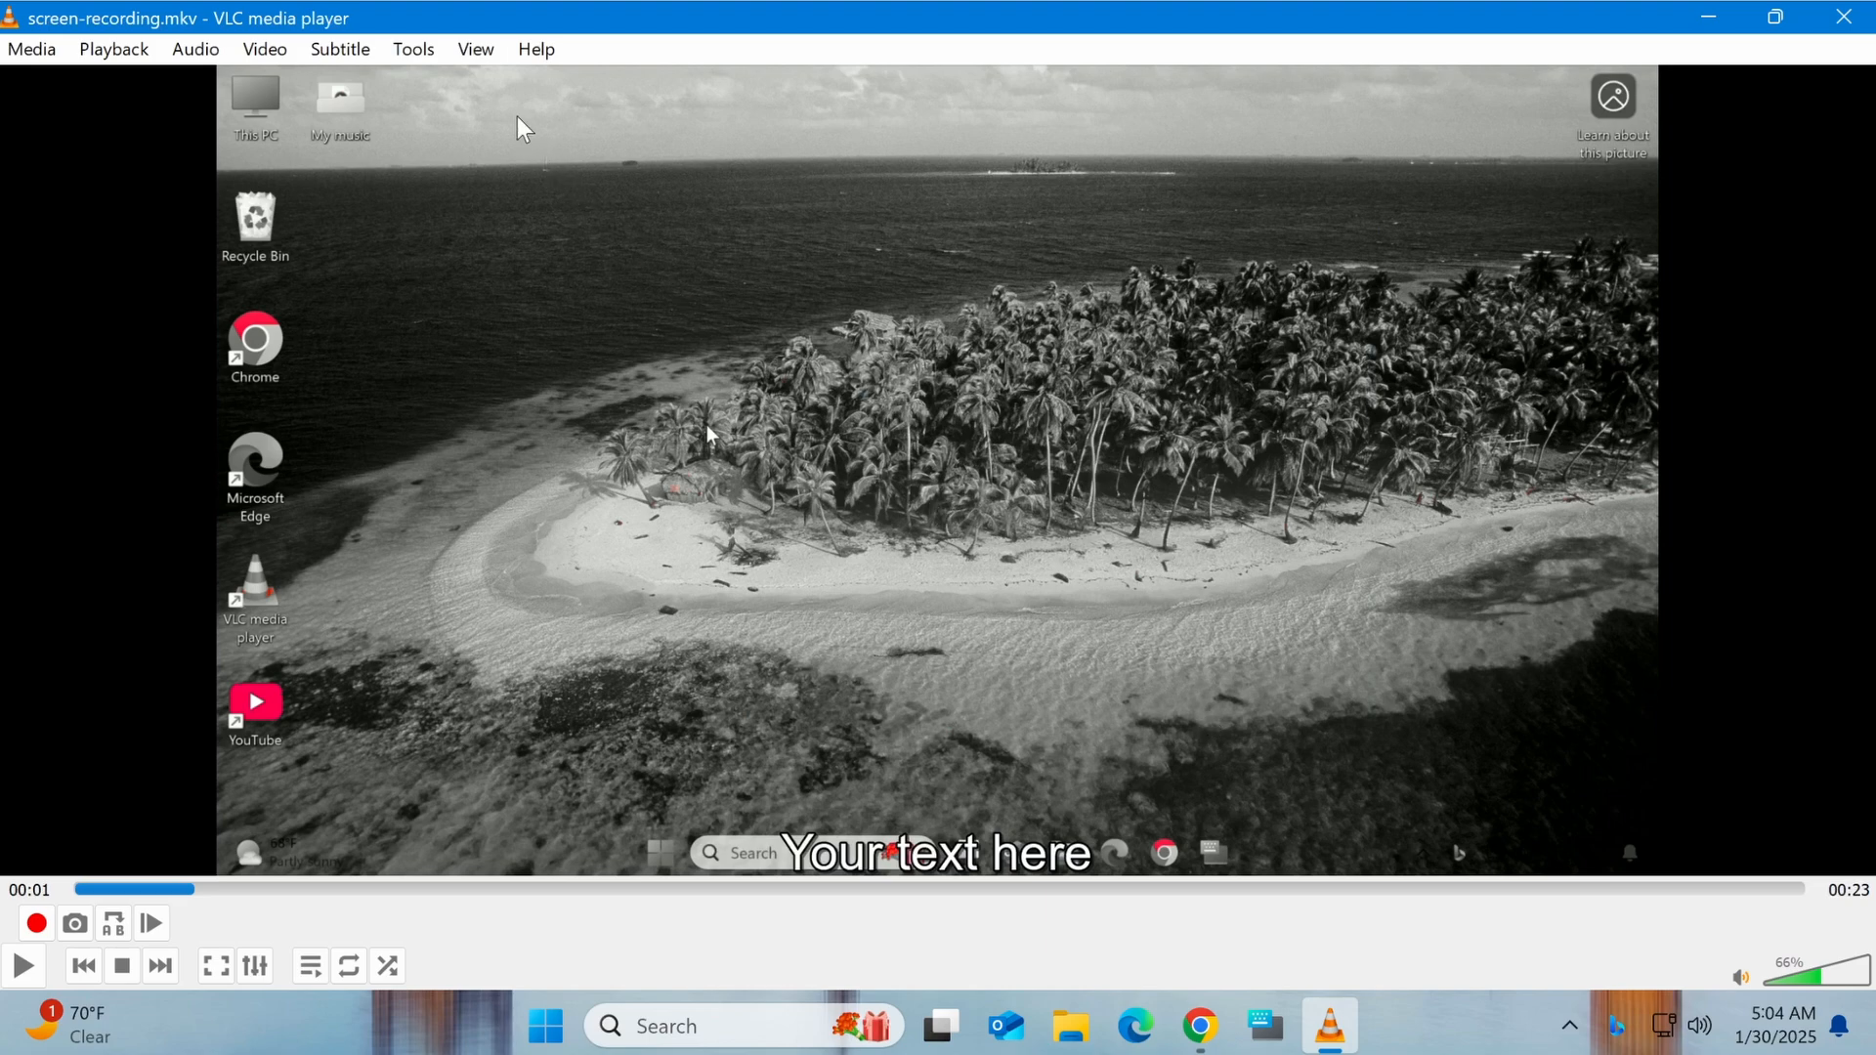
Step: Reset all VLC preferences to their defaults and confirm the reset
click(415, 49)
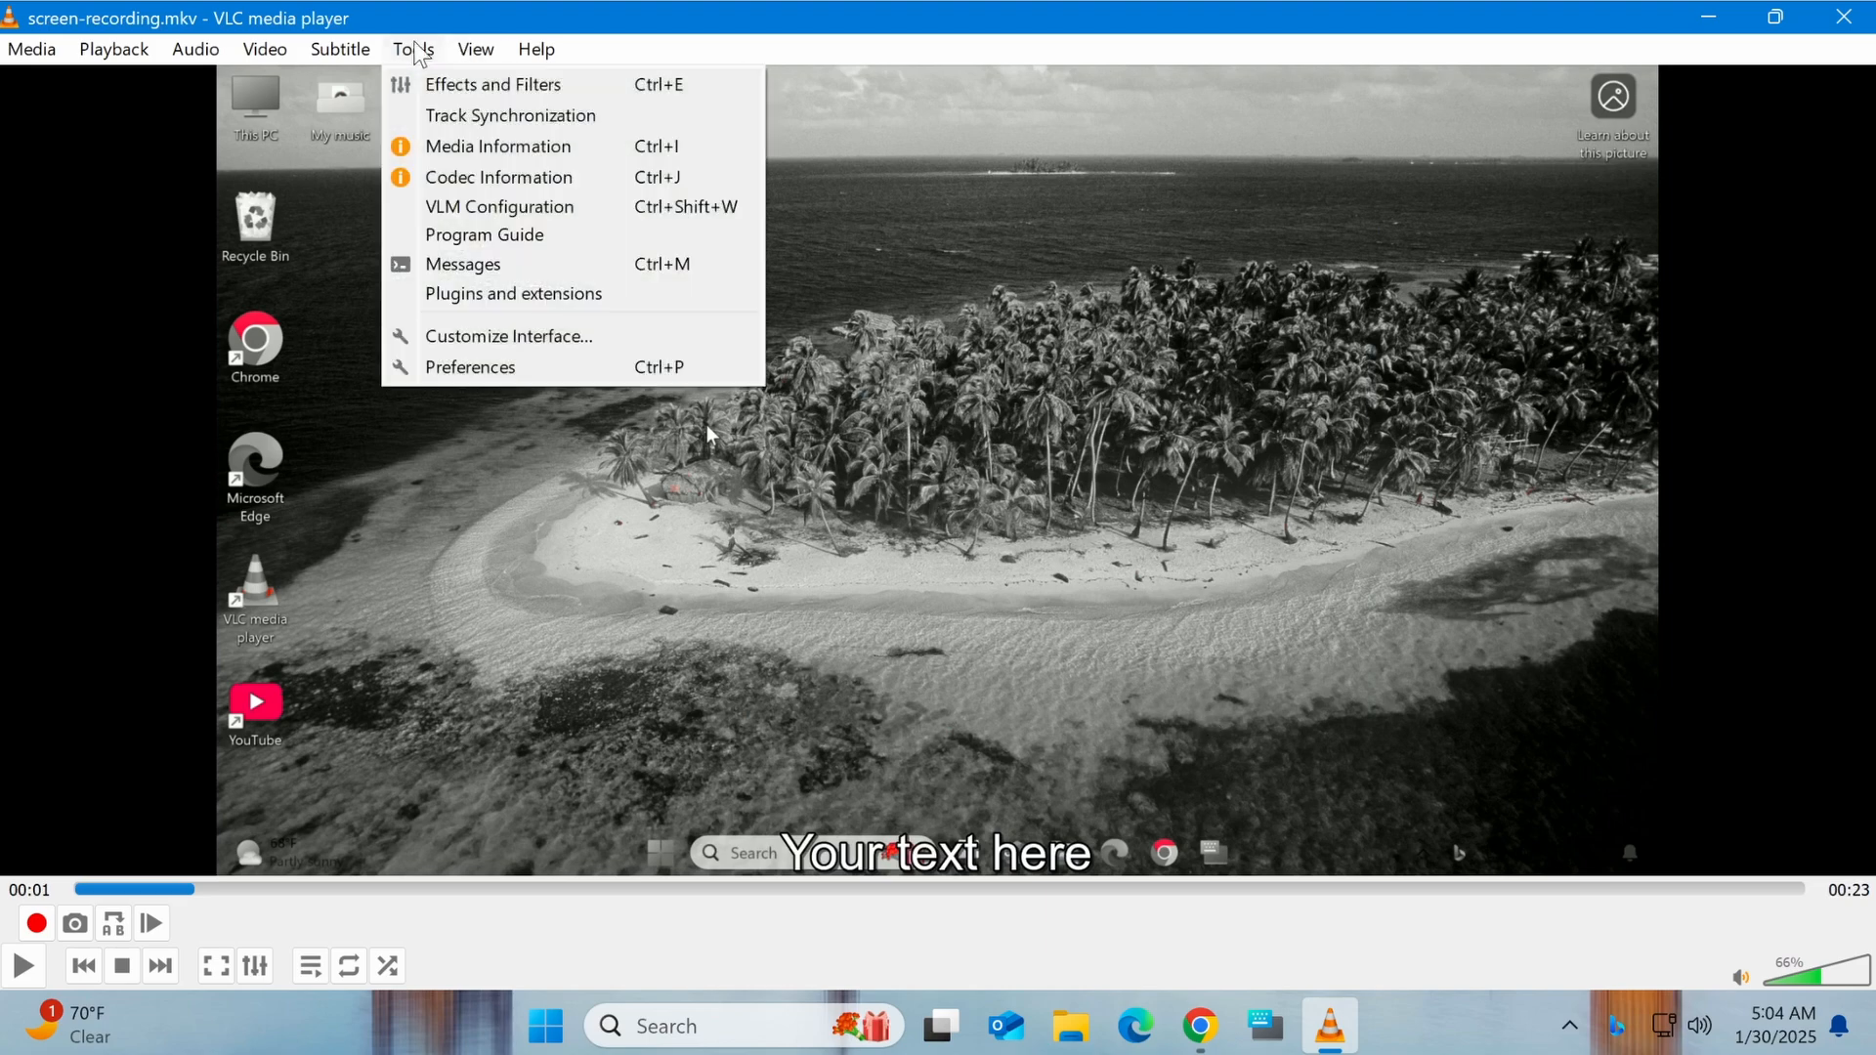
click(467, 366)
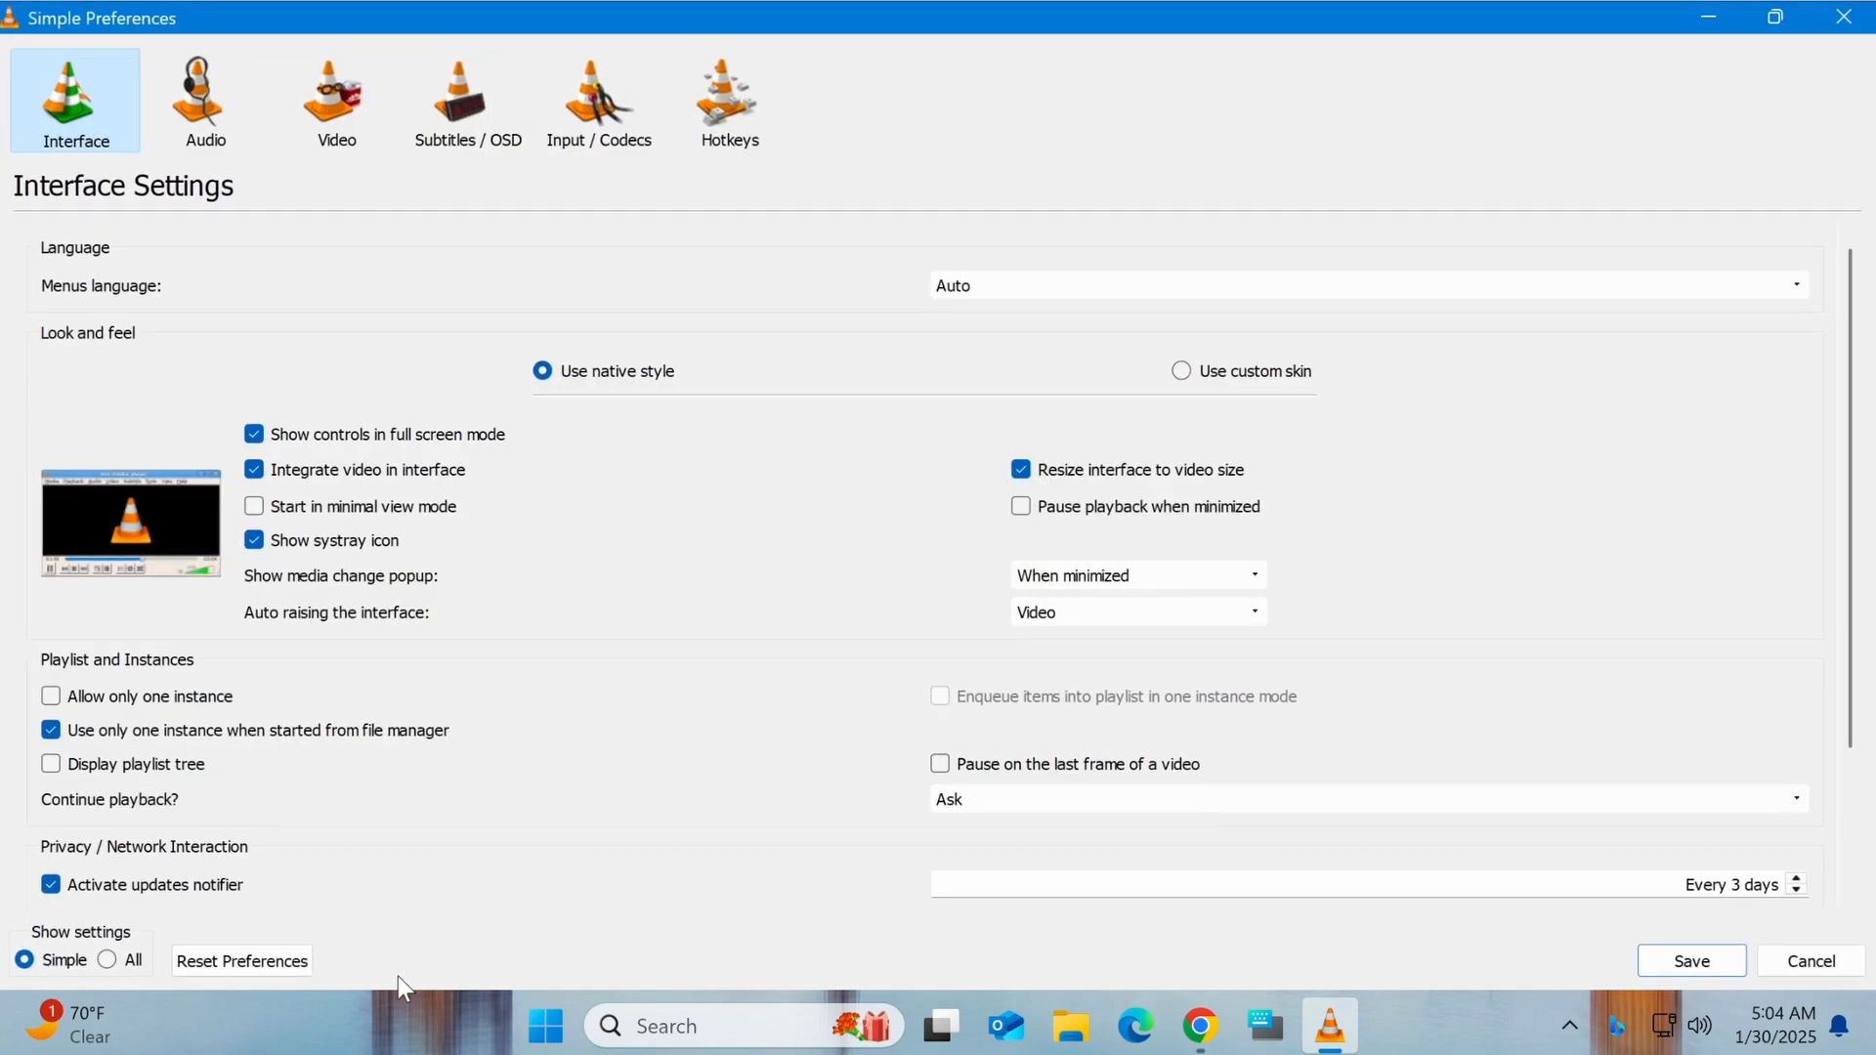
click(264, 961)
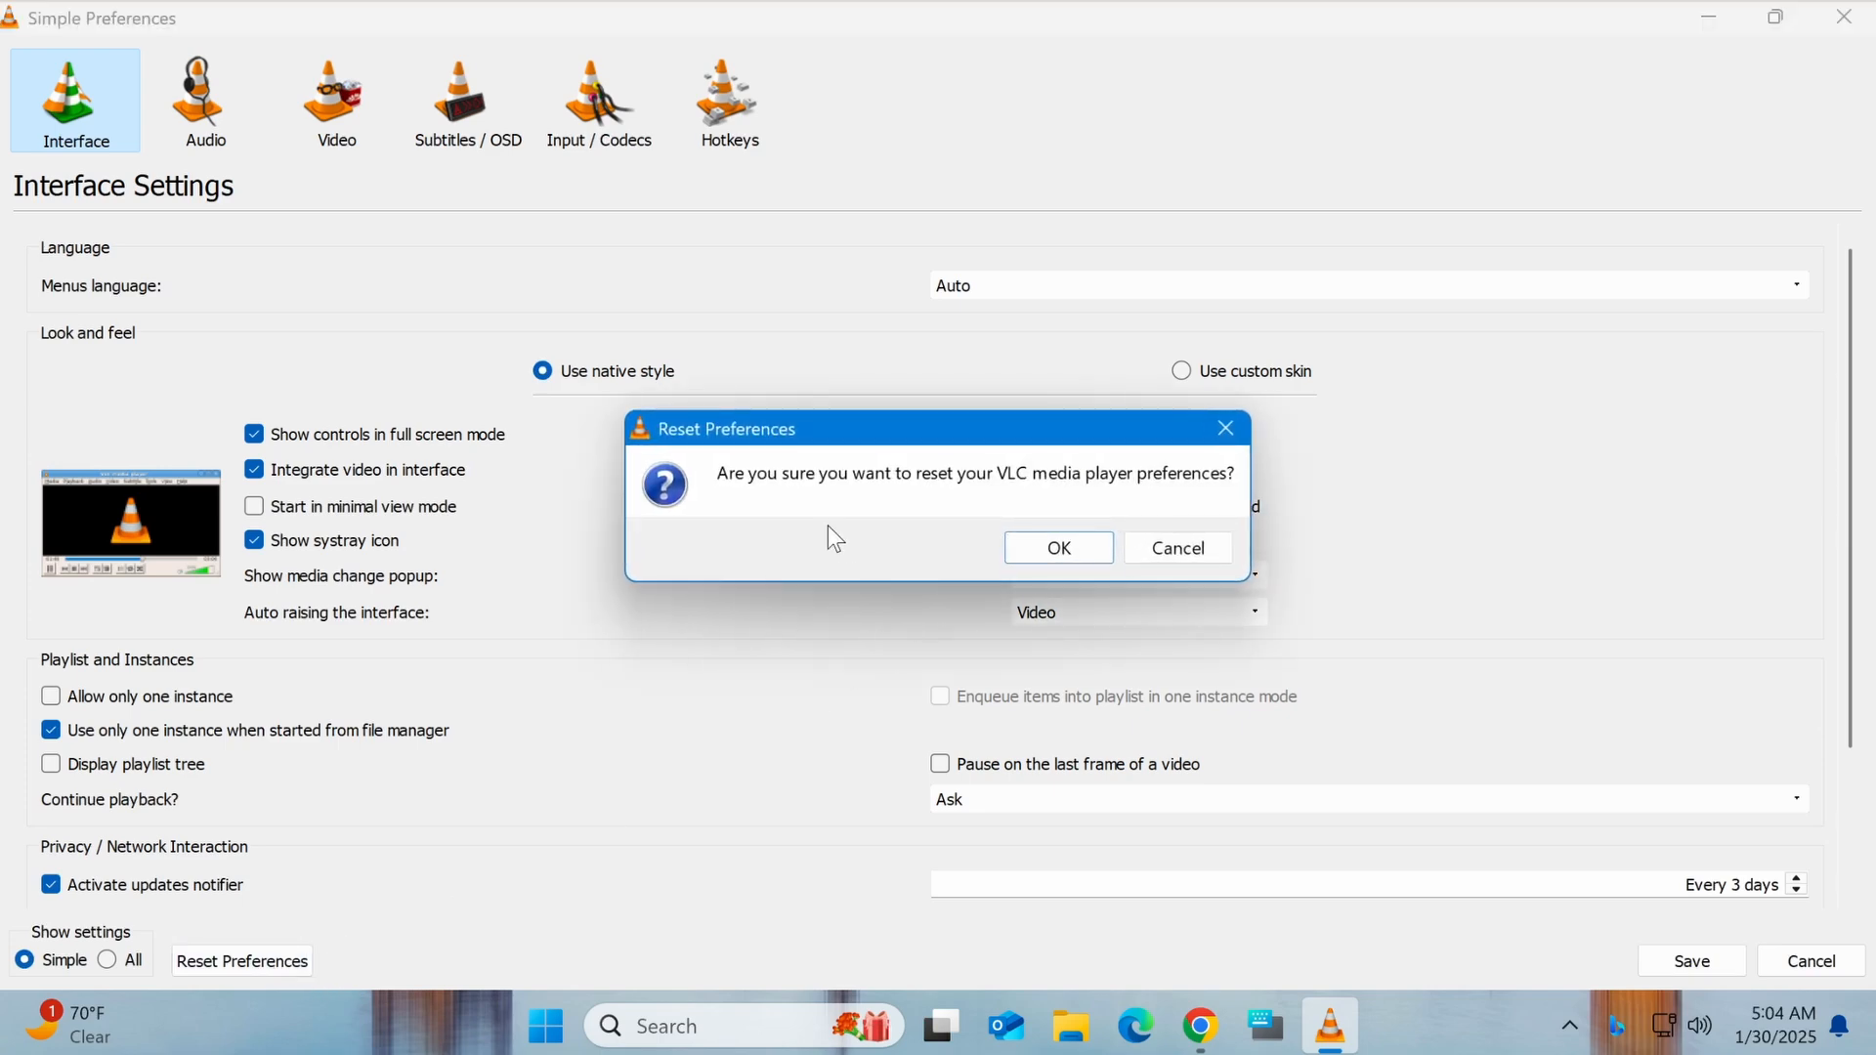
click(1033, 547)
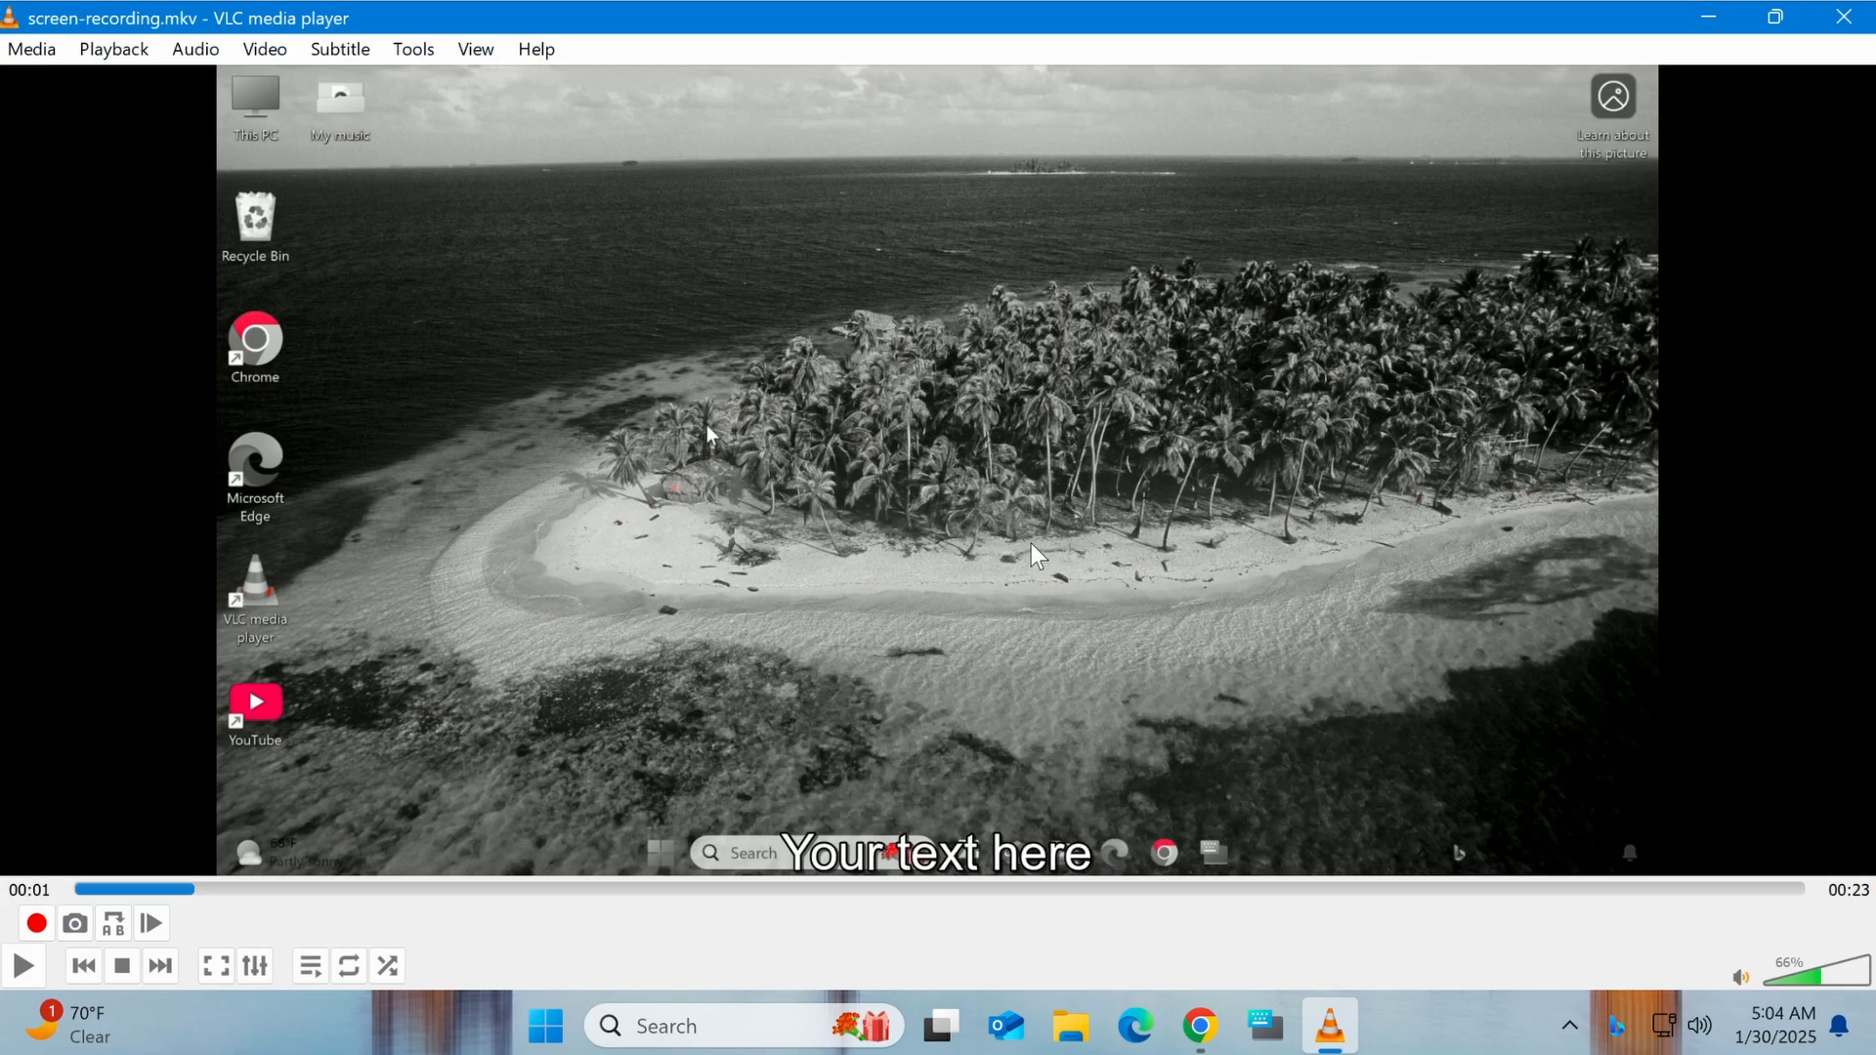
Step: Restart VLC by reopening screen-recording.mkv from the desktop, continue past the privacy policy with its default options, and pause playback
click(1844, 16)
double_click(157, 61)
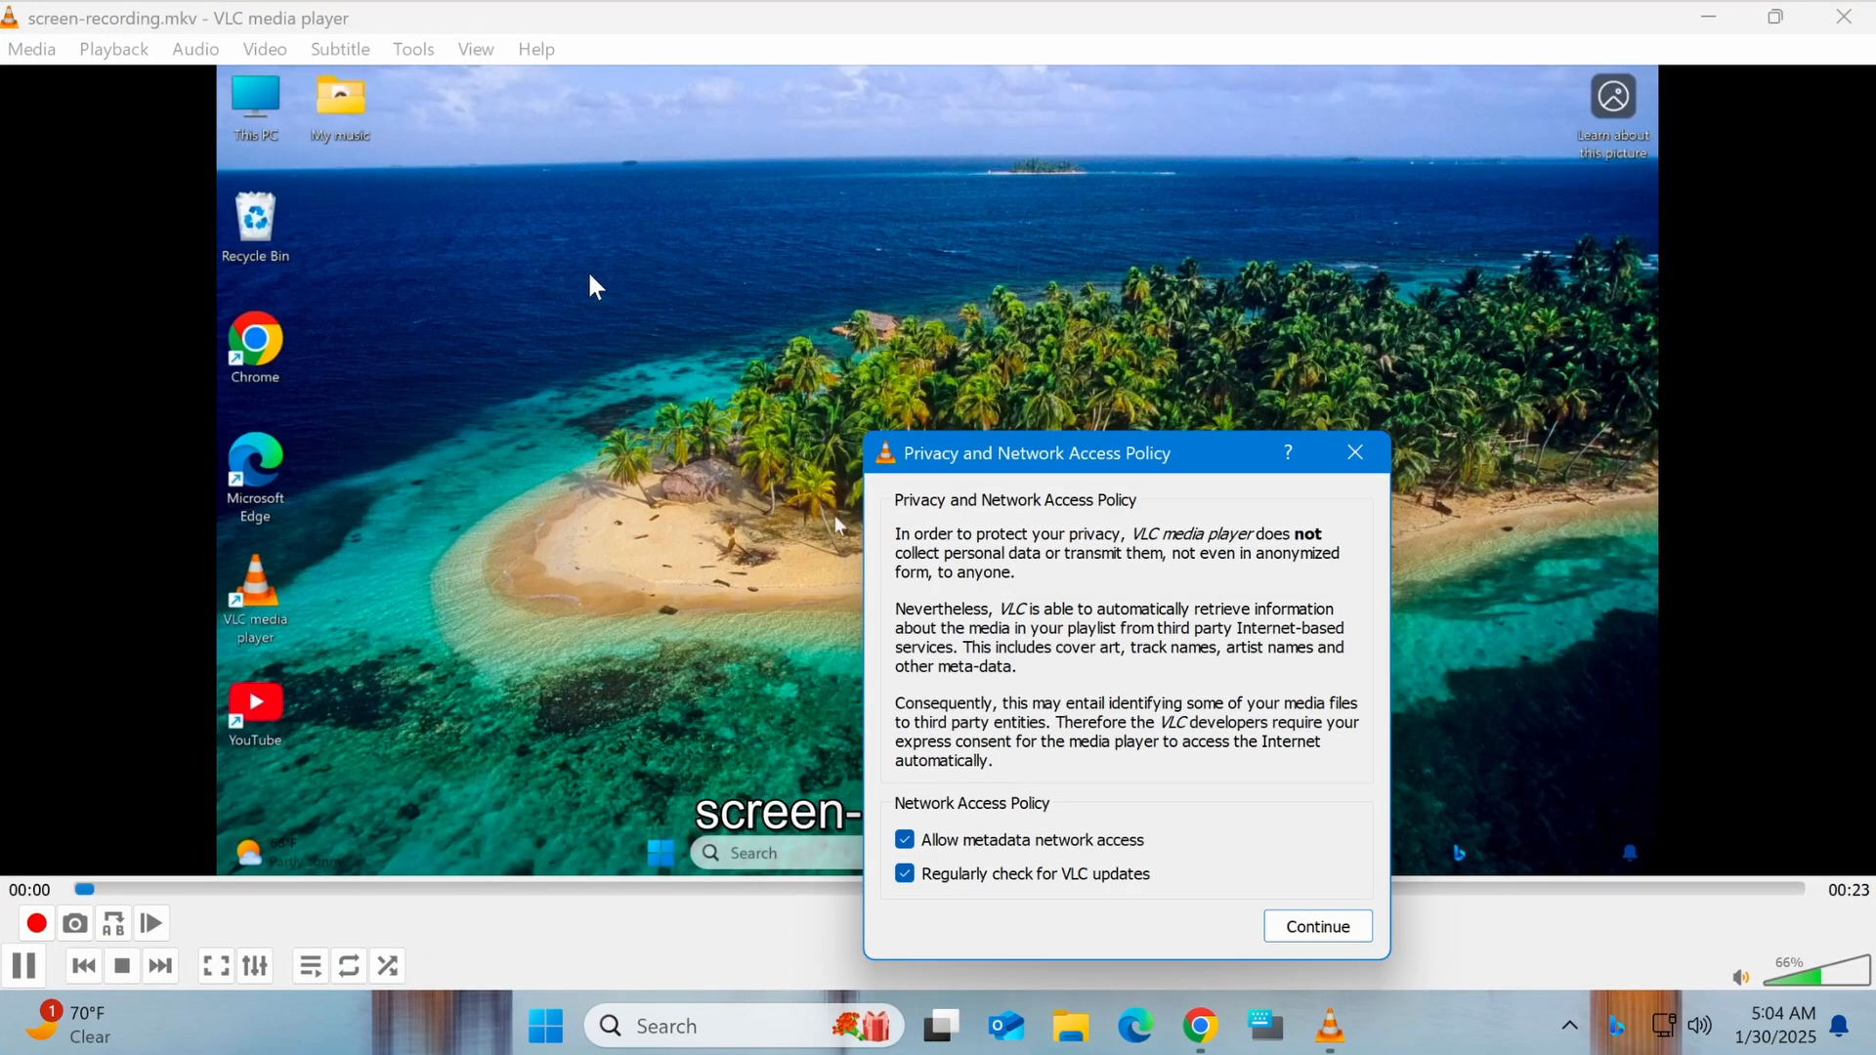
click(1317, 926)
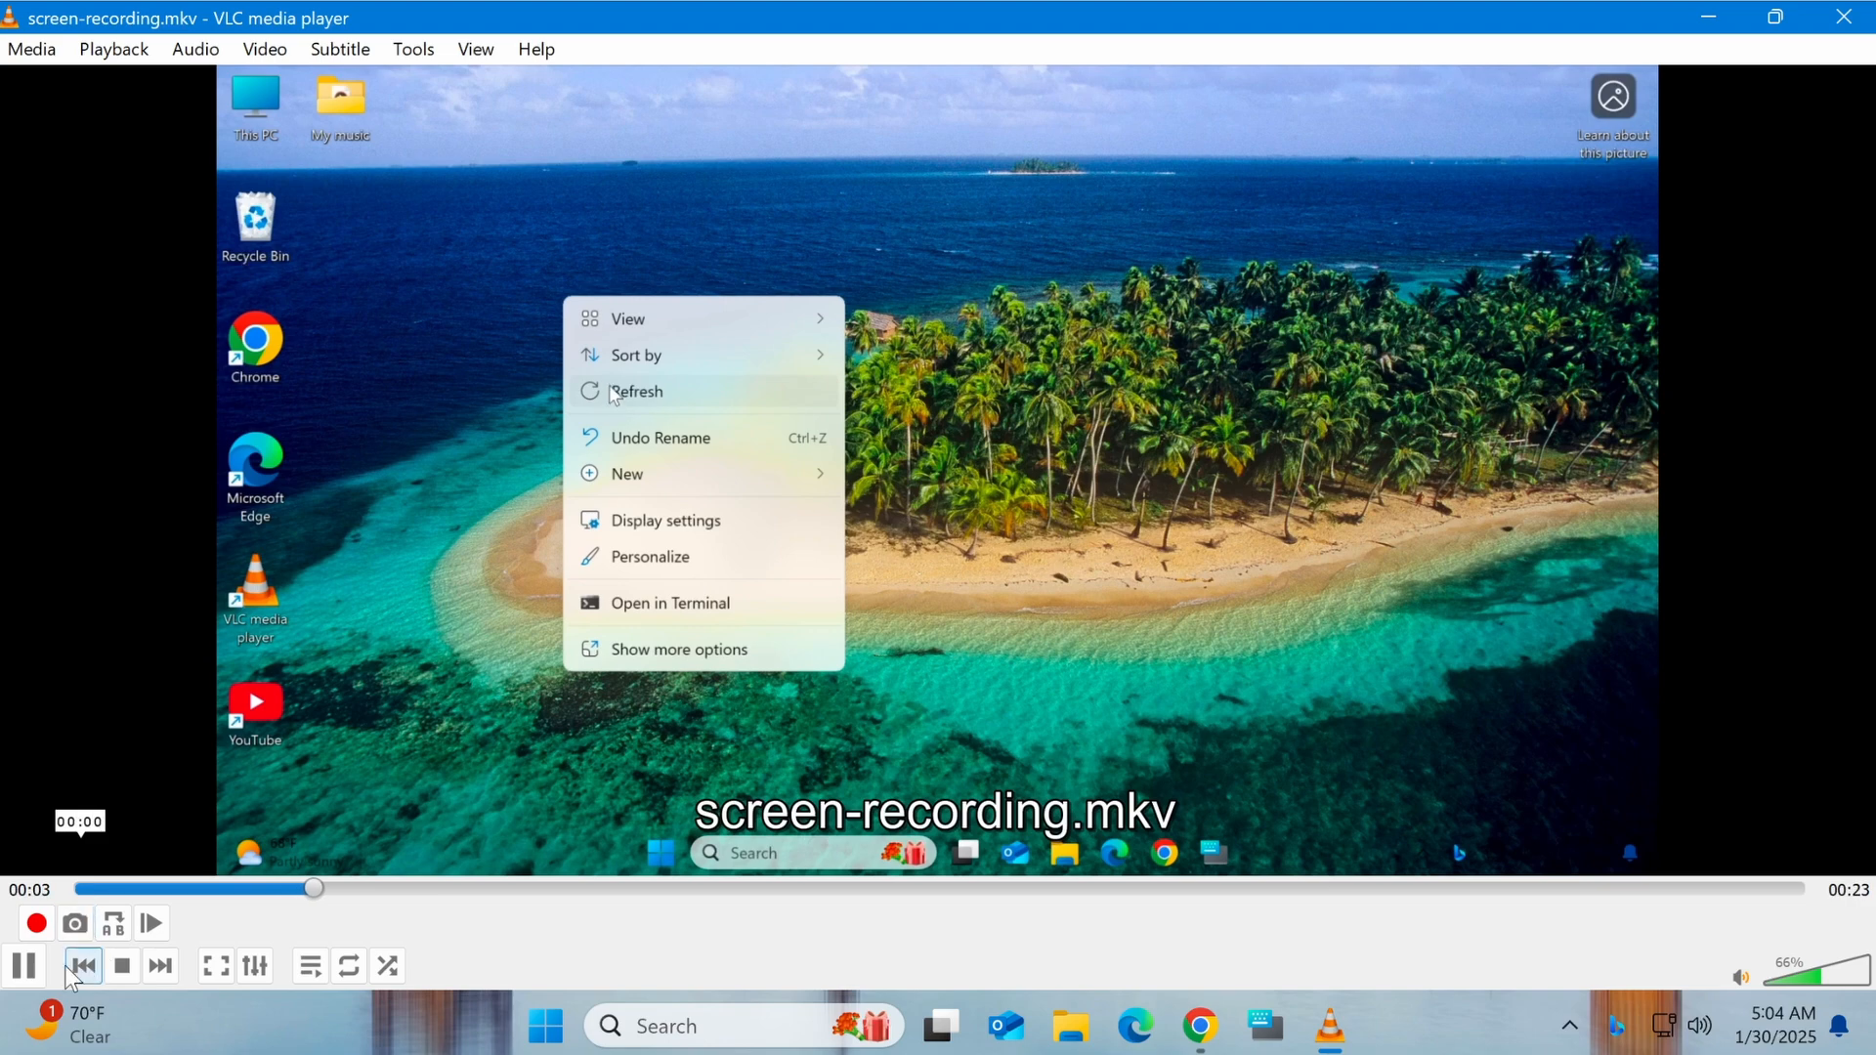
click(39, 965)
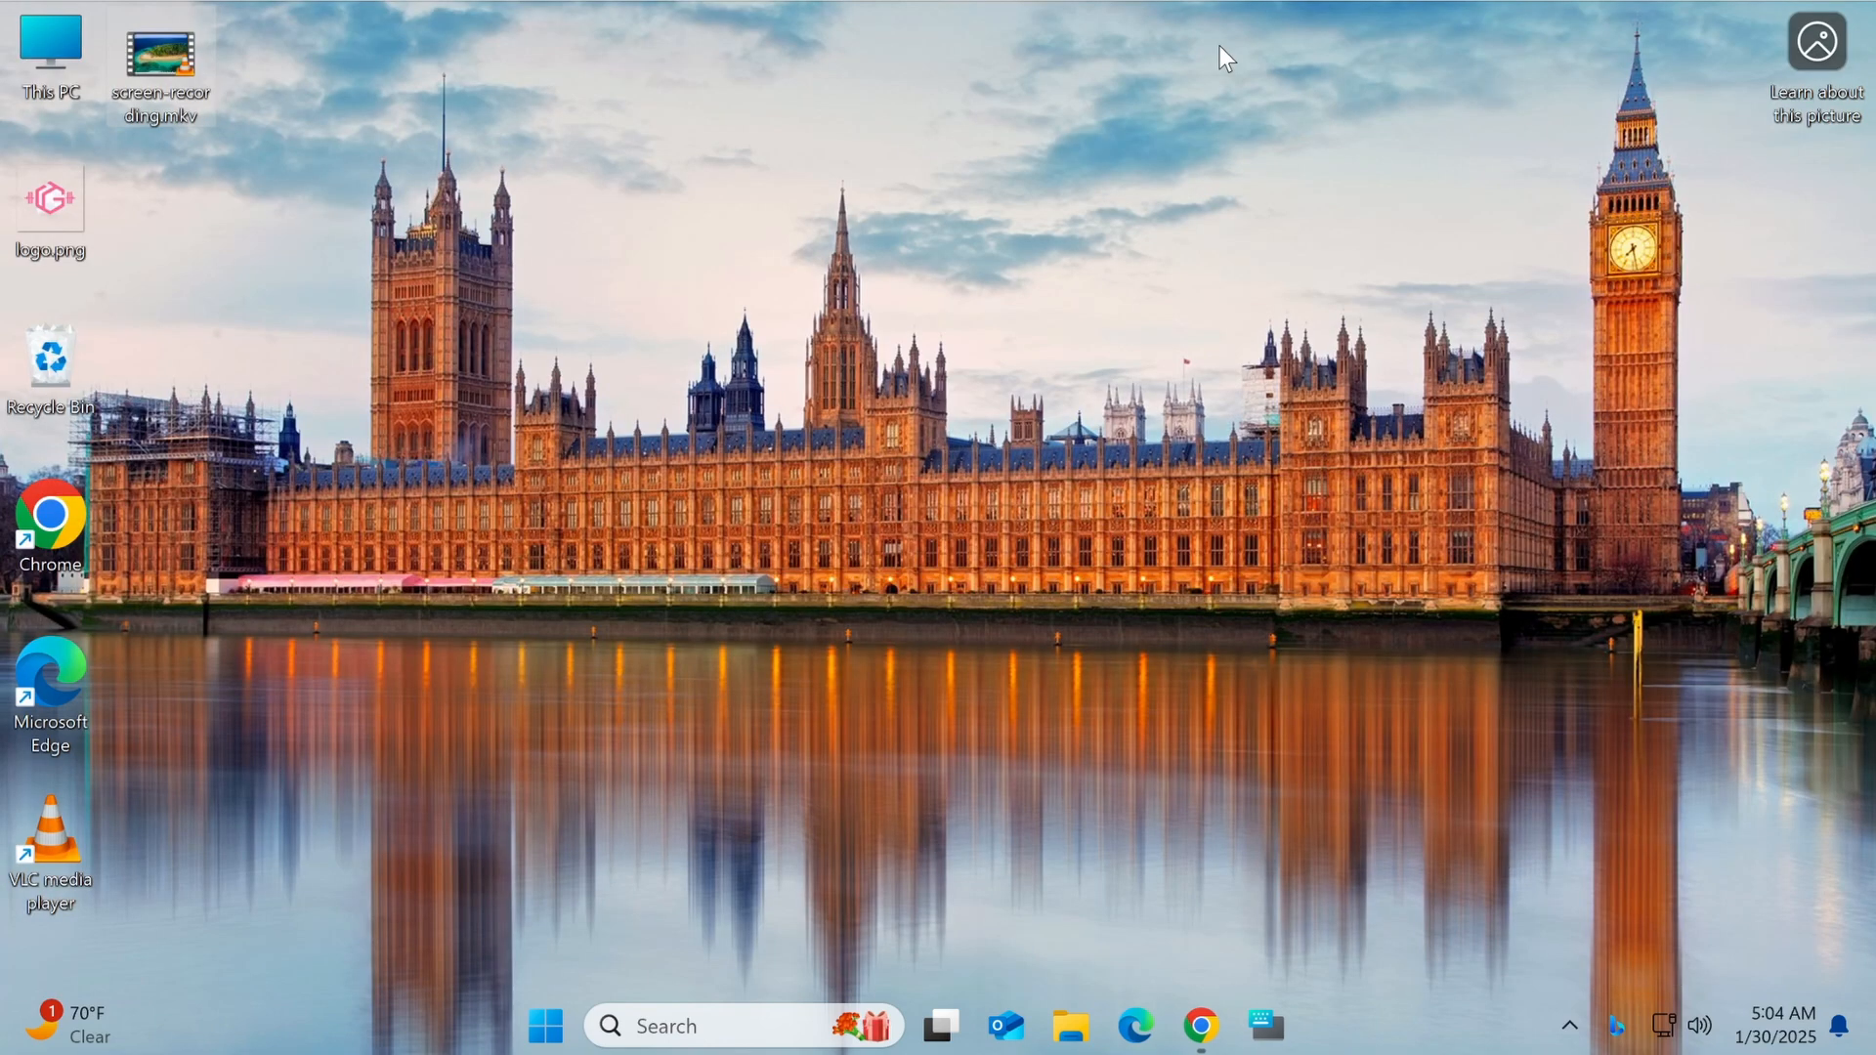